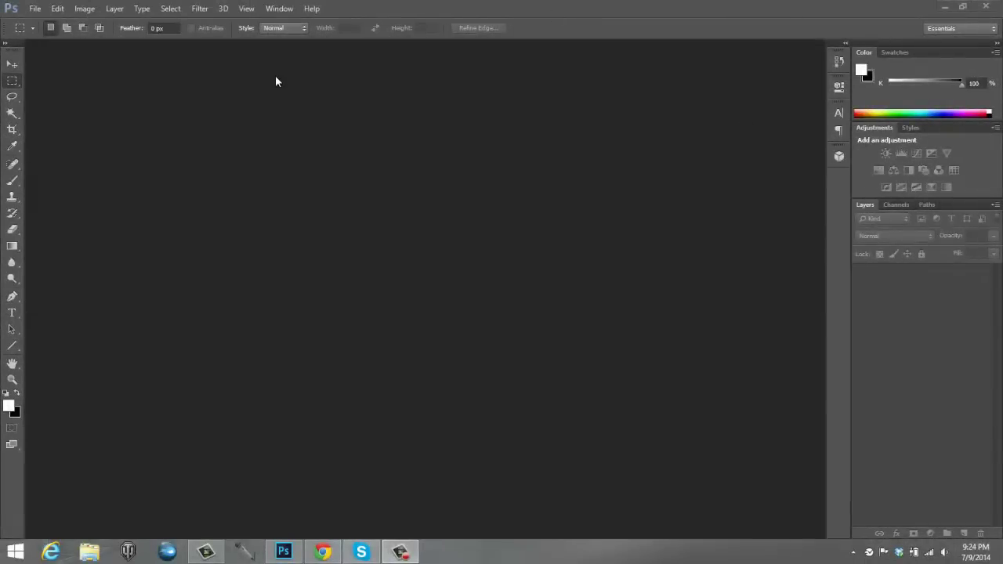
# Look through Photoshop's File menu and close it without choosing a command
pyautogui.click(42, 17)
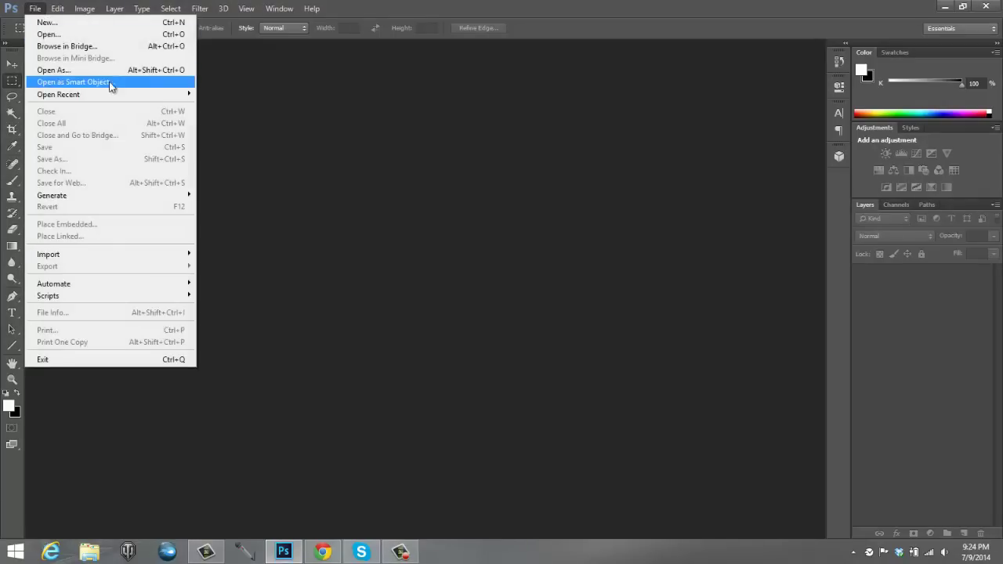
pyautogui.click(256, 145)
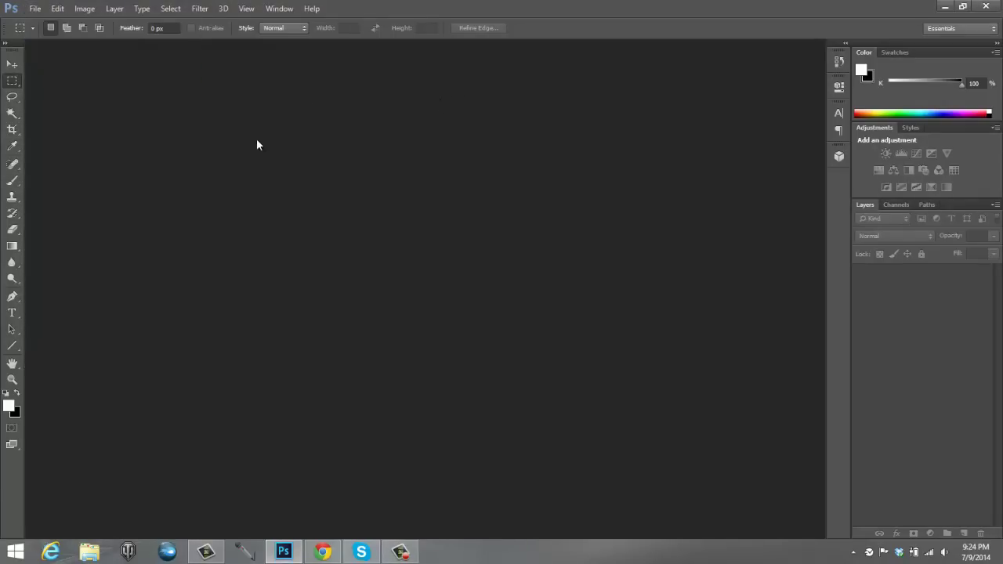
pyautogui.click(35, 8)
pyautogui.click(56, 36)
# Open the YouTube subscriptions feed in a new Chrome tab, scroll through it, then return to Photoshop
pyautogui.click(322, 553)
pyautogui.click(36, 9)
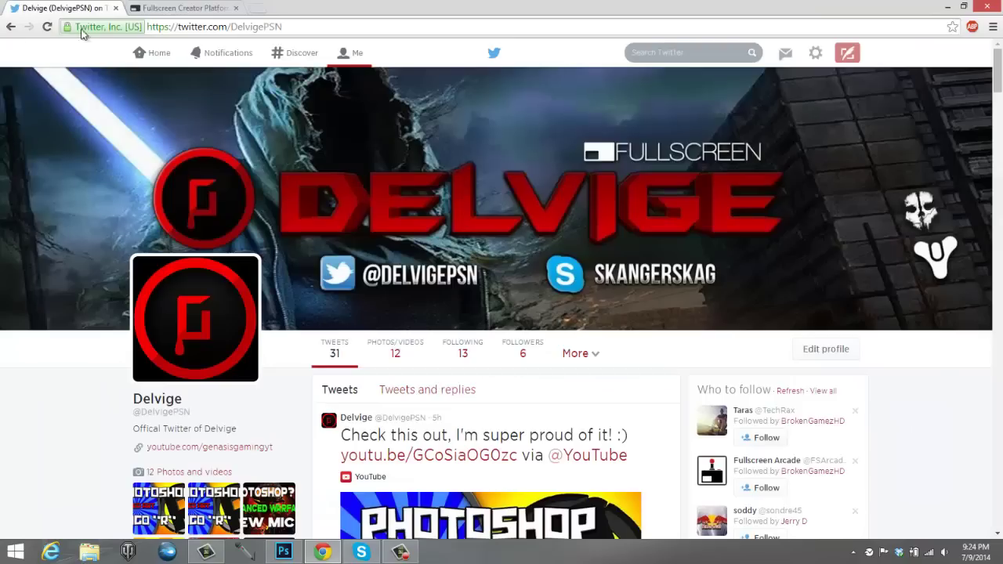
pyautogui.click(252, 10)
pyautogui.click(80, 53)
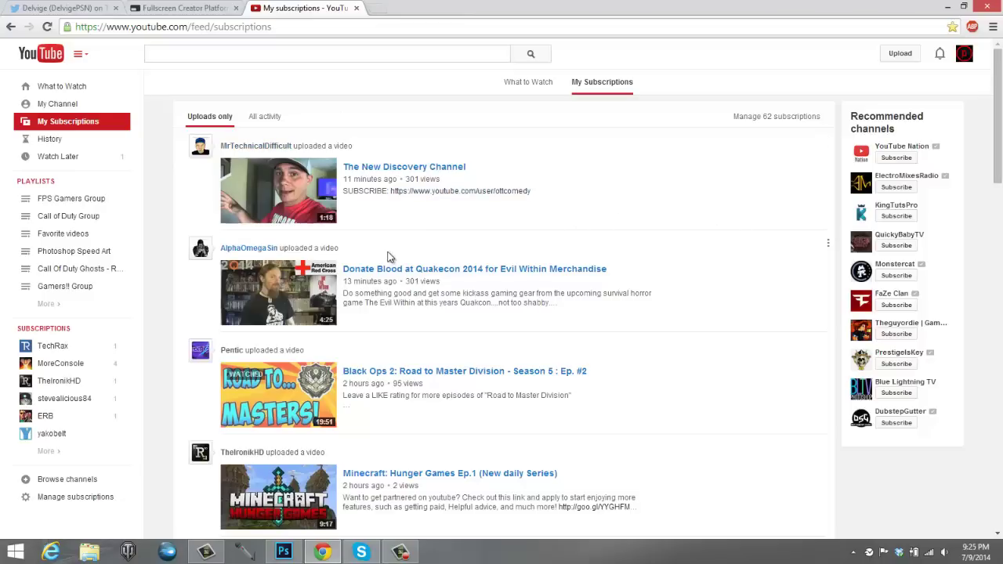
pyautogui.scroll(-3, 387, 258)
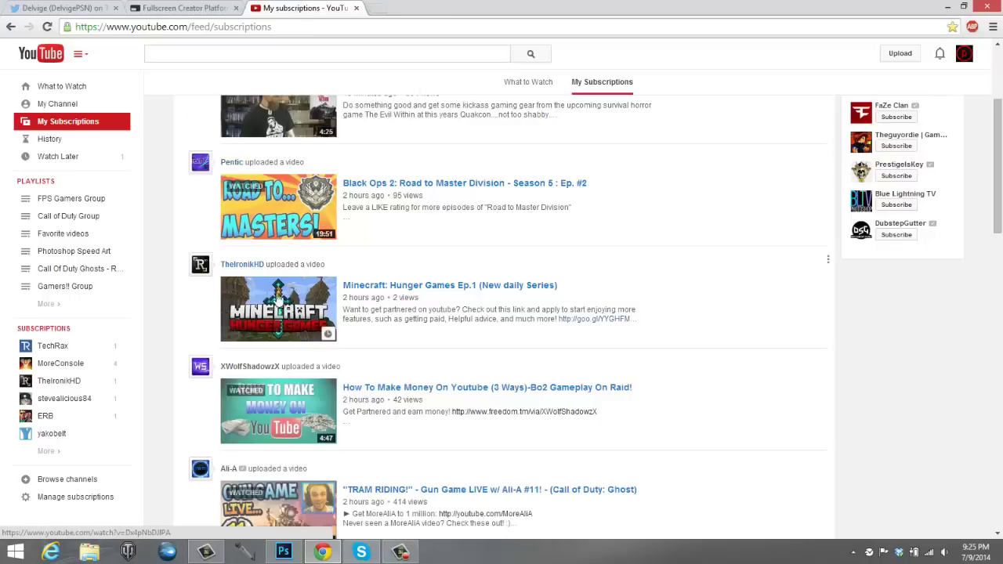
pyautogui.scroll(-3, 296, 329)
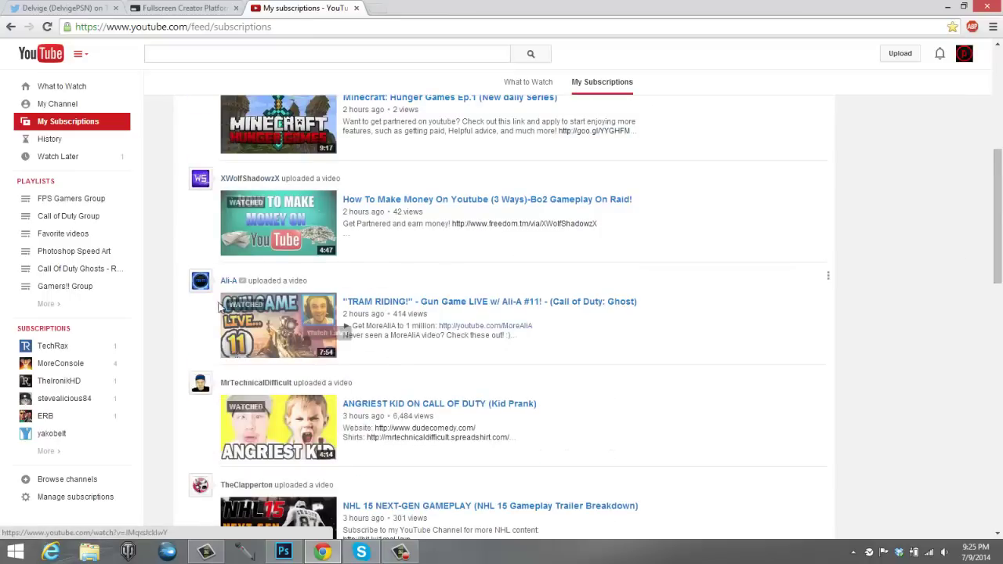
pyautogui.scroll(4, 386, 339)
pyautogui.scroll(2, 396, 337)
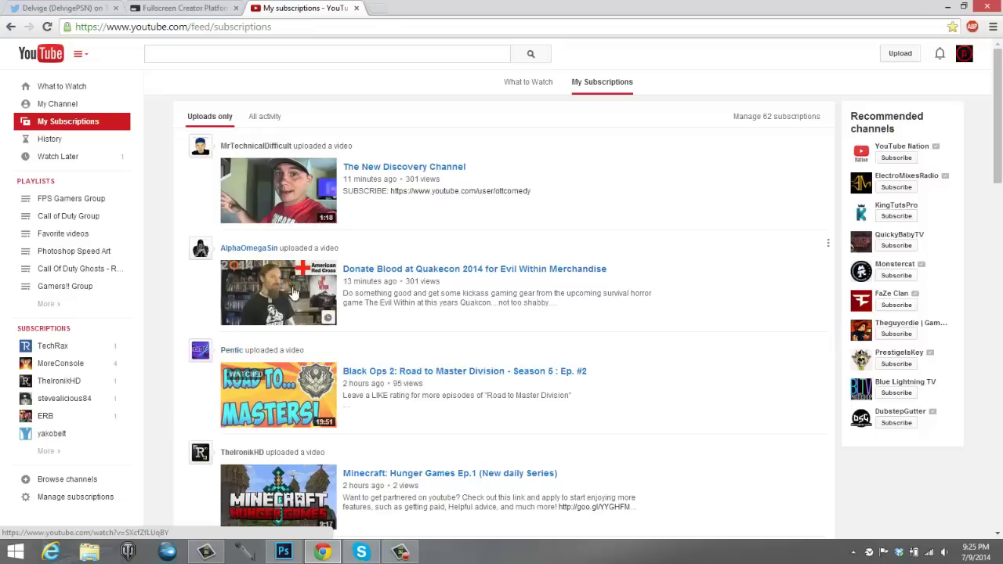
pyautogui.click(282, 553)
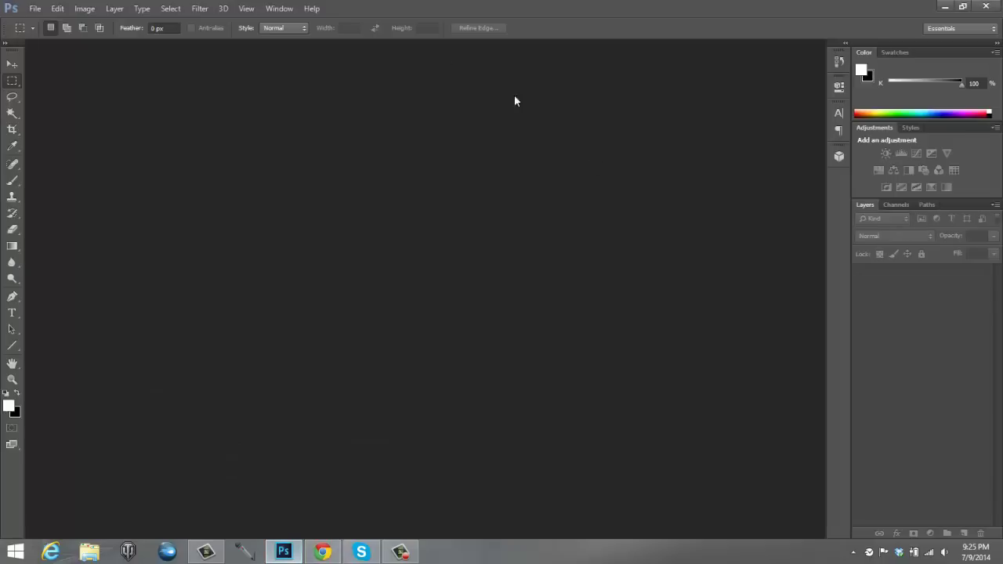
# Create a new document at 1280 × 720 pixels, 300 pixels/inch resolution, with a white background
pyautogui.click(39, 11)
pyautogui.click(47, 21)
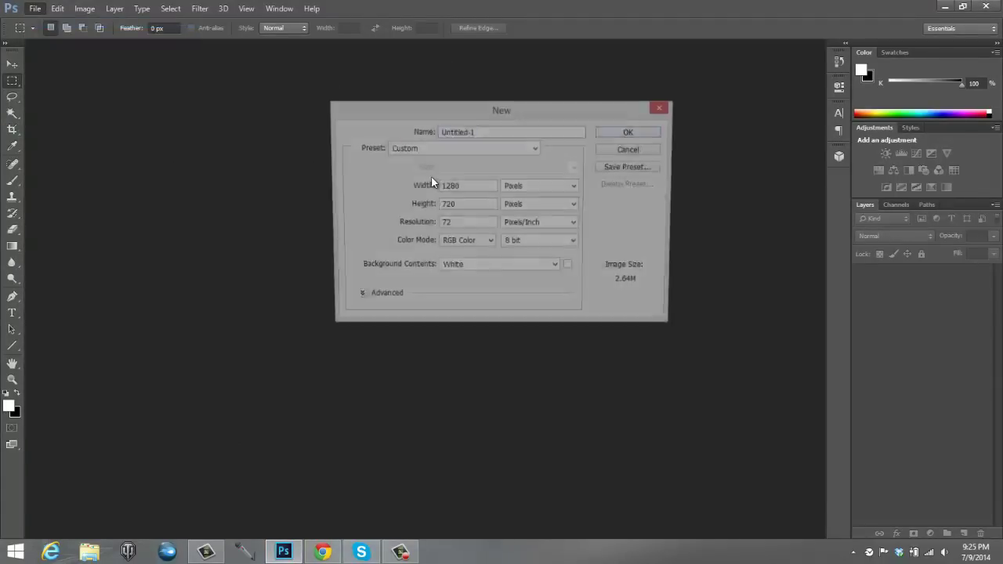
pyautogui.click(467, 187)
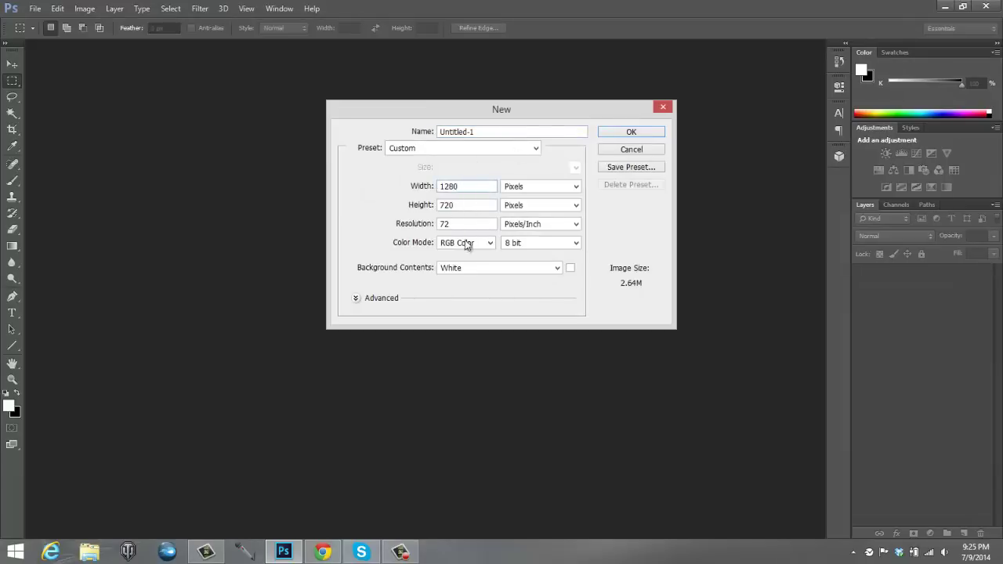
pyautogui.click(557, 188)
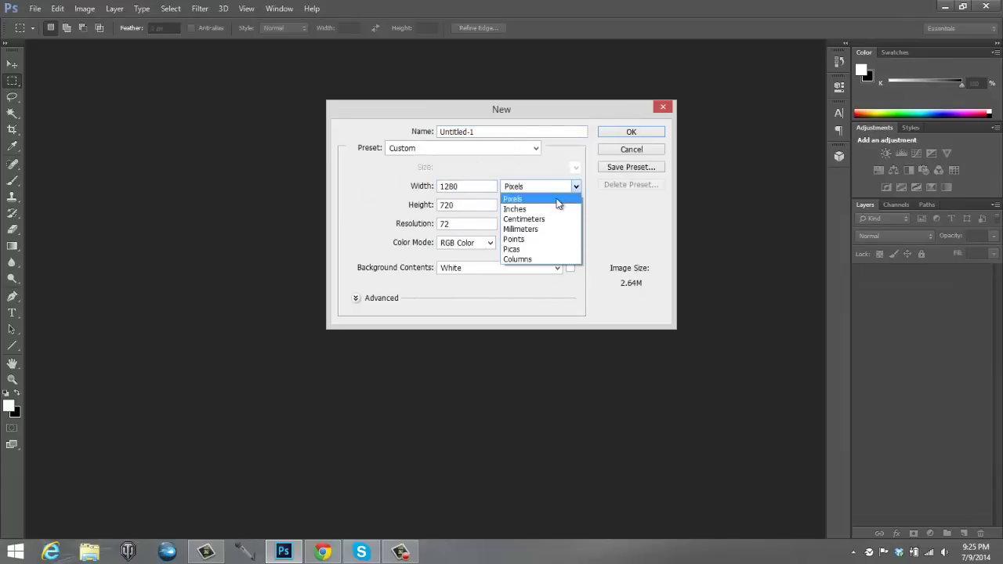
pyautogui.click(558, 201)
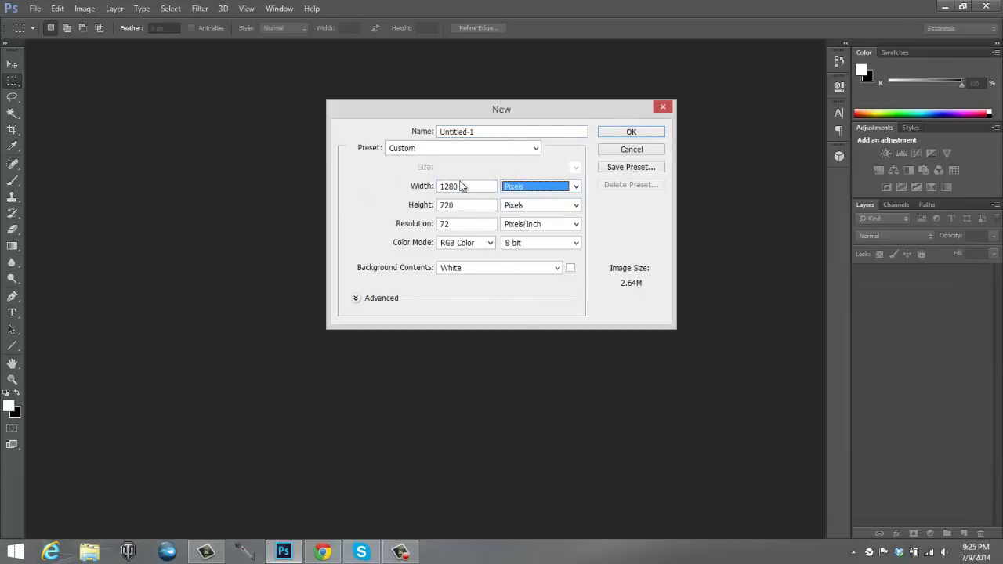
pyautogui.doubleClick(479, 224)
pyautogui.write('3000')
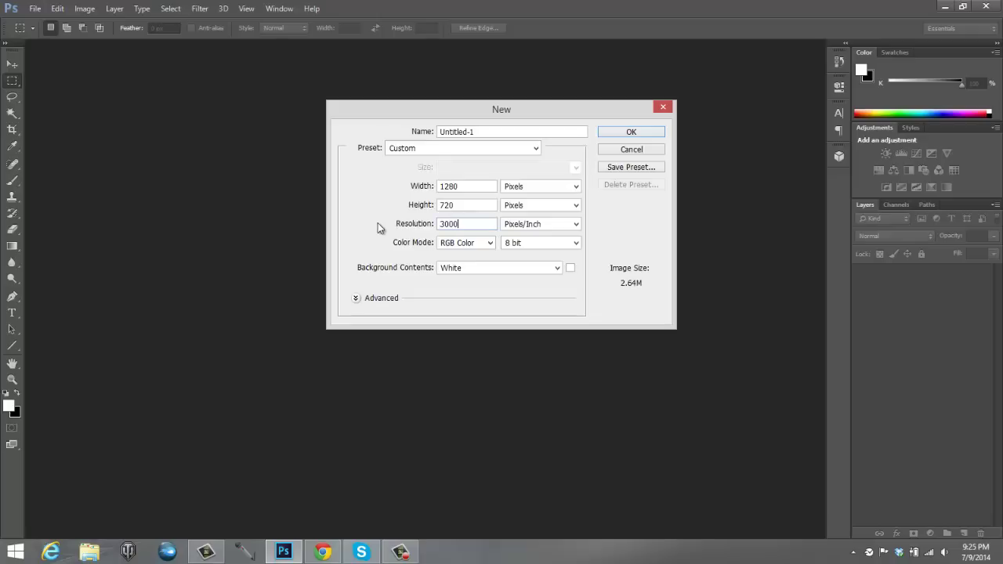
pyautogui.press('BackSpace')
pyautogui.click(655, 132)
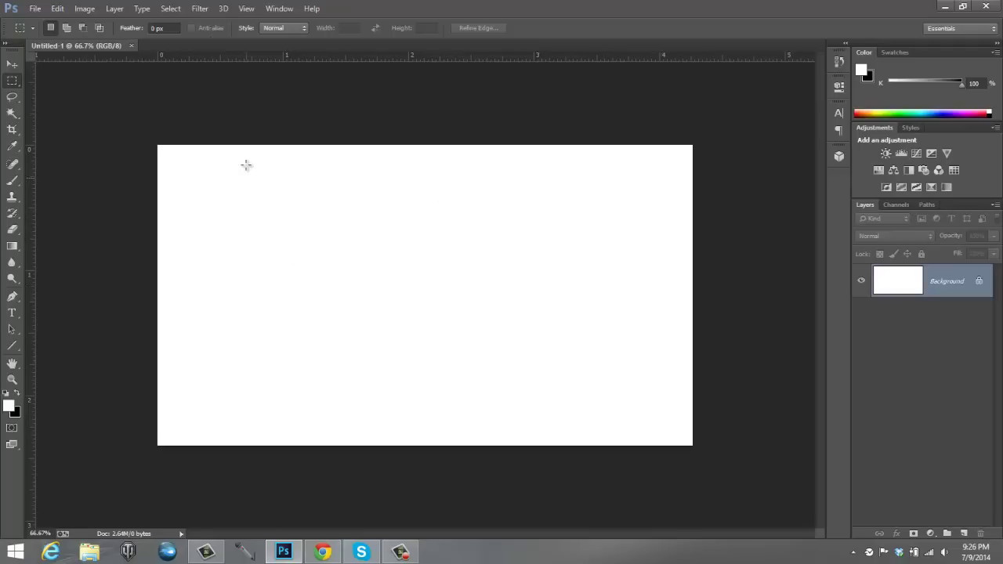
pyautogui.click(322, 551)
pyautogui.scroll(-6, 334, 328)
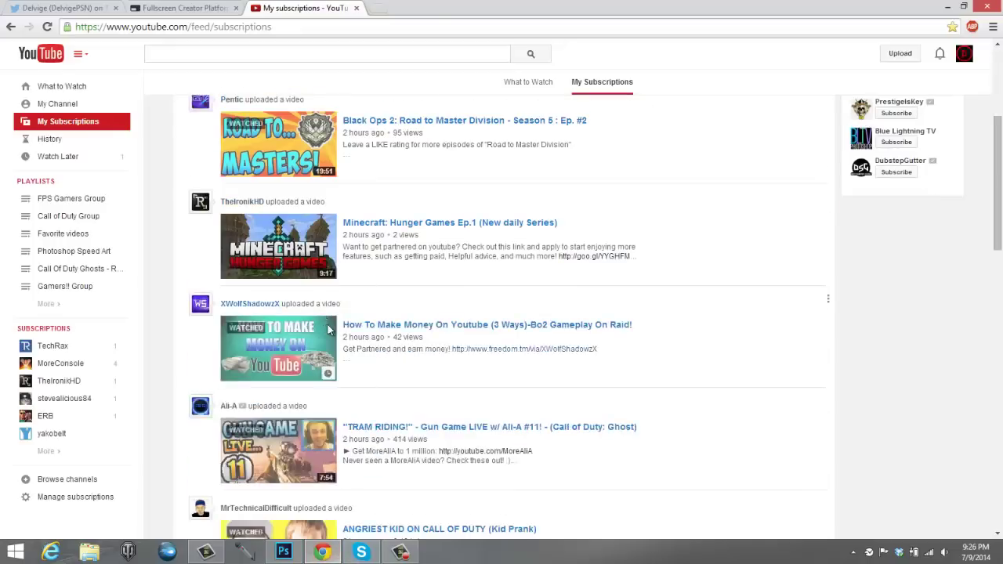
pyautogui.scroll(2, 334, 327)
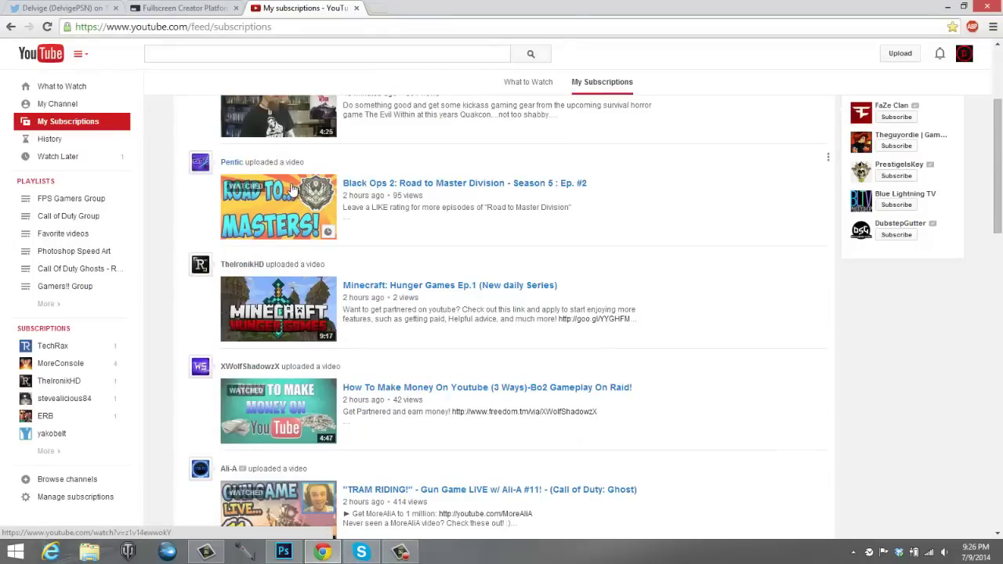
pyautogui.scroll(-2, 387, 393)
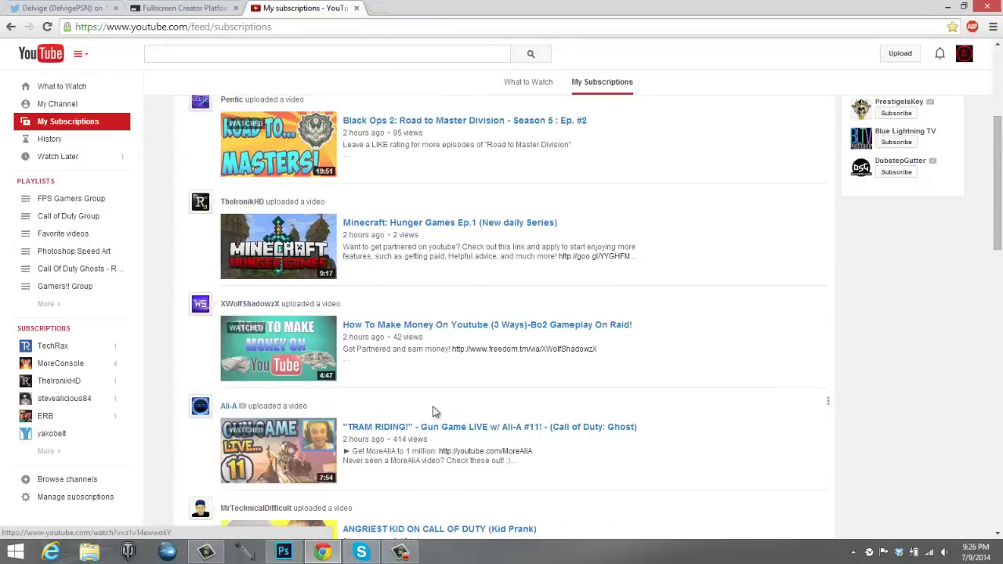
pyautogui.scroll(-3, 387, 393)
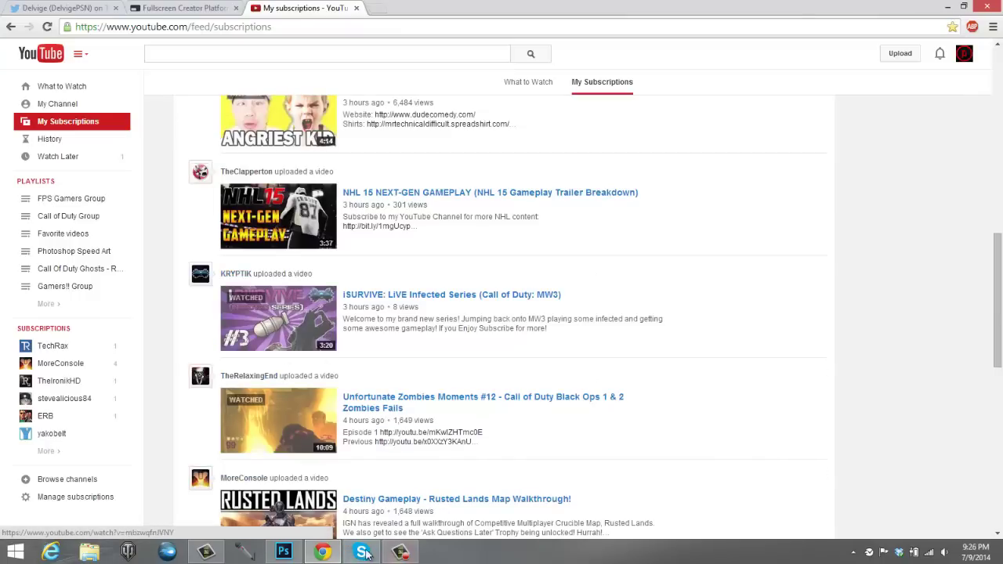
pyautogui.click(283, 553)
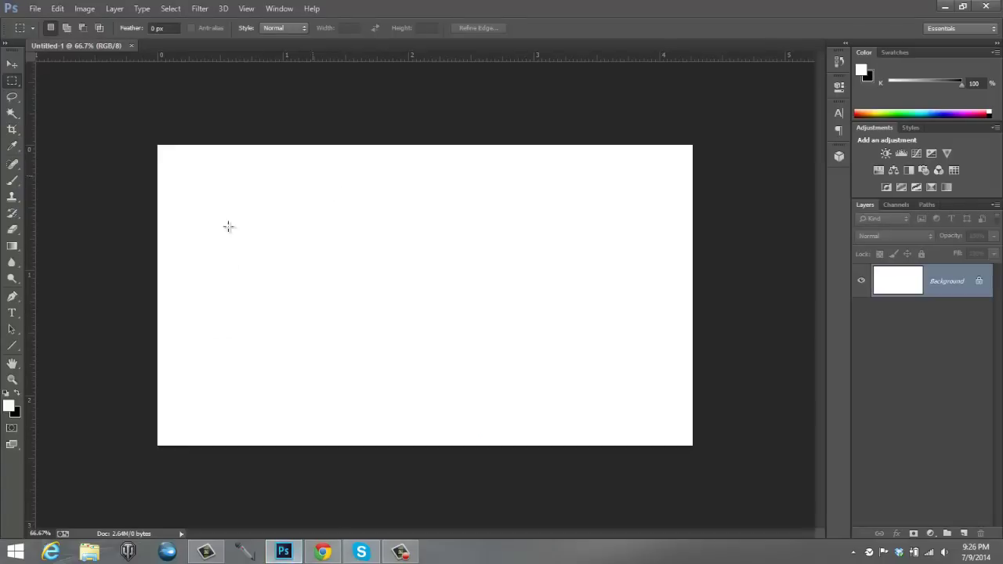
# Draw a rectangular selection over the top half of the canvas
pyautogui.click(37, 9)
pyautogui.click(447, 228)
pyautogui.moveTo(153, 140); pyautogui.dragTo(716, 287)
pyautogui.moveTo(118, 133); pyautogui.dragTo(705, 288)
# Switch between the Paint Bucket and Gradient tools and set the foreground colour to 0096ff
pyautogui.click(11, 246)
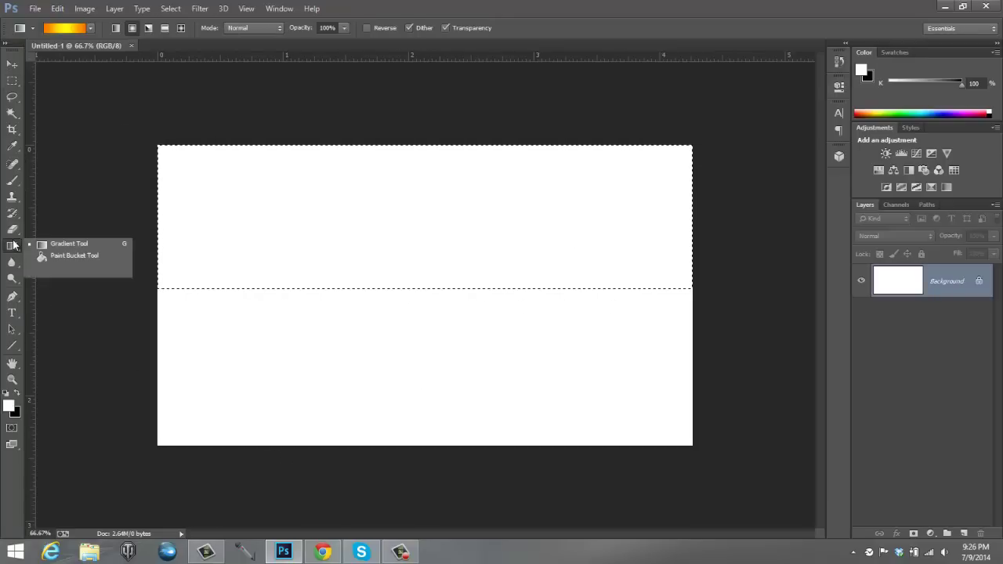
pyautogui.click(69, 259)
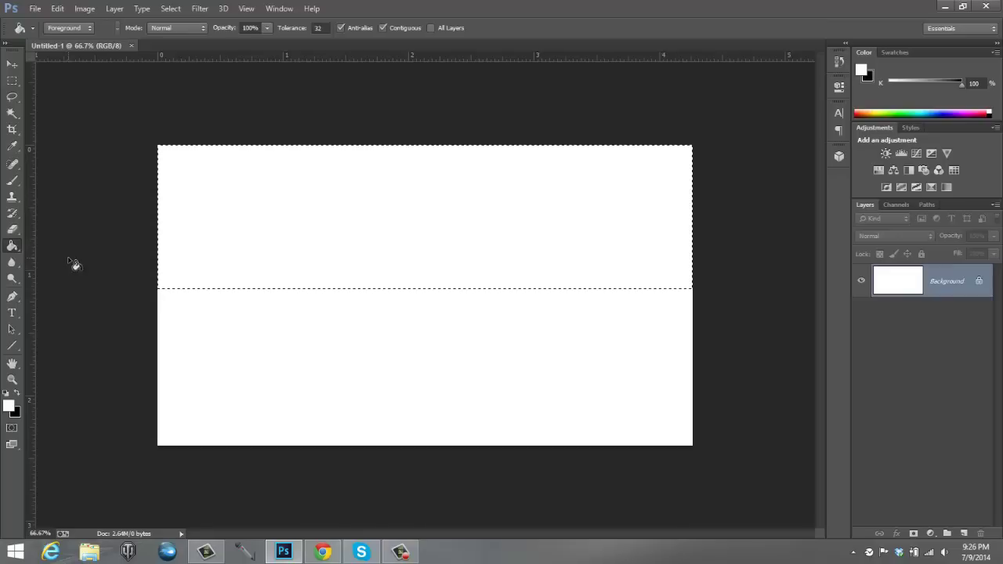
pyautogui.click(12, 246)
pyautogui.click(68, 244)
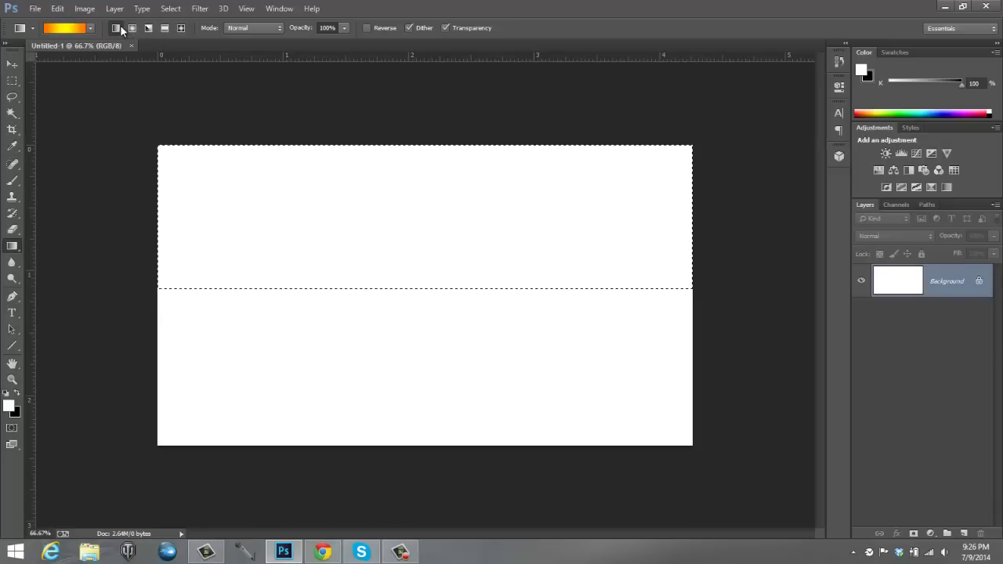
pyautogui.rightClick(13, 245)
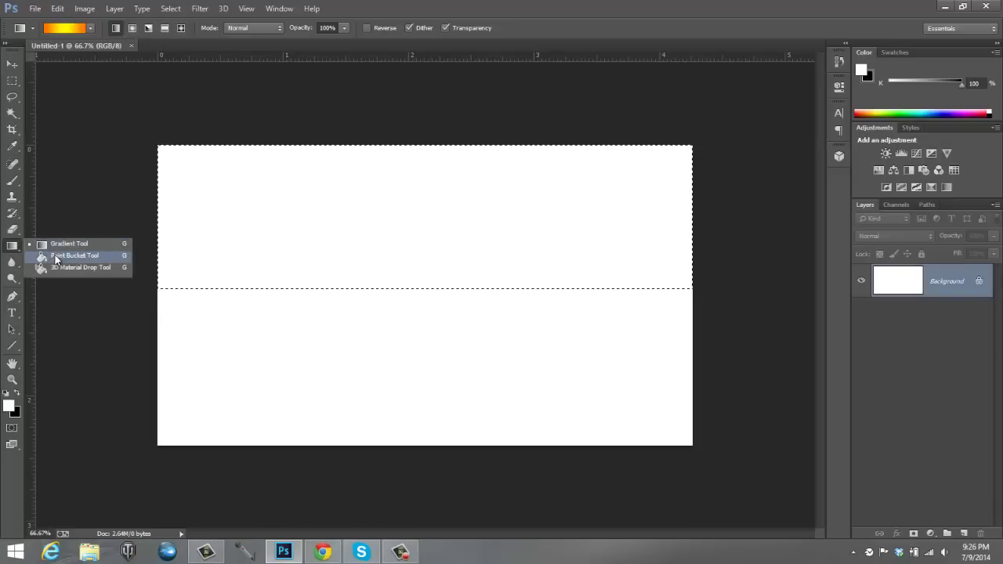
pyautogui.click(59, 254)
pyautogui.click(8, 405)
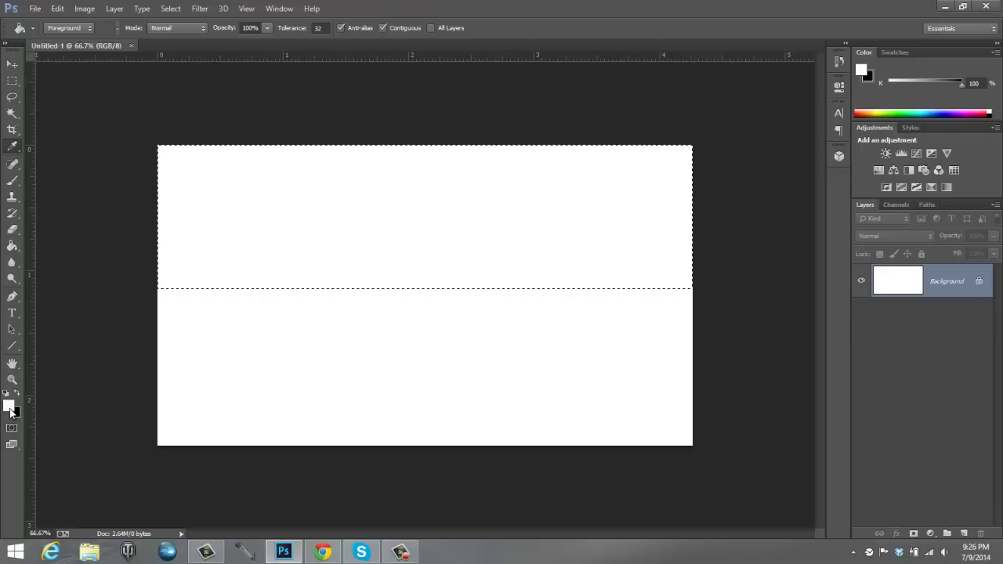
pyautogui.write('0096ff')
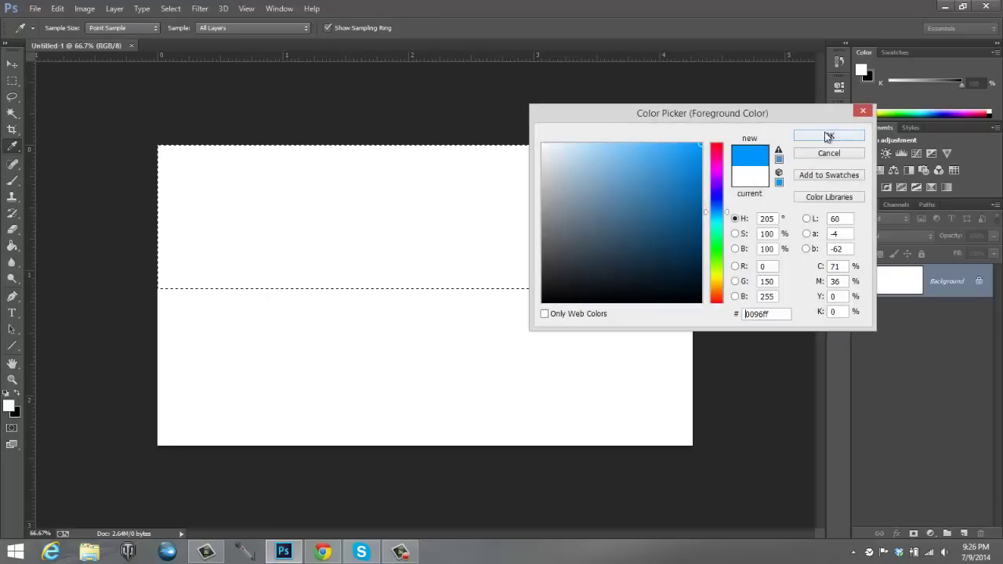
pyautogui.press('Return')
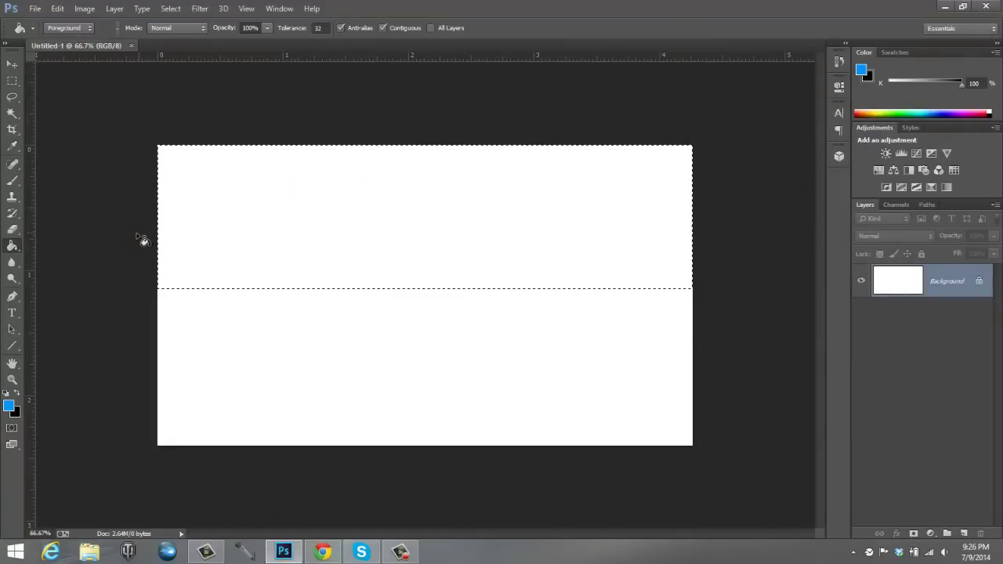
# Fill the top selection with the orange-to-yellow gradient, then deselect with Ctrl+D
pyautogui.rightClick(10, 250)
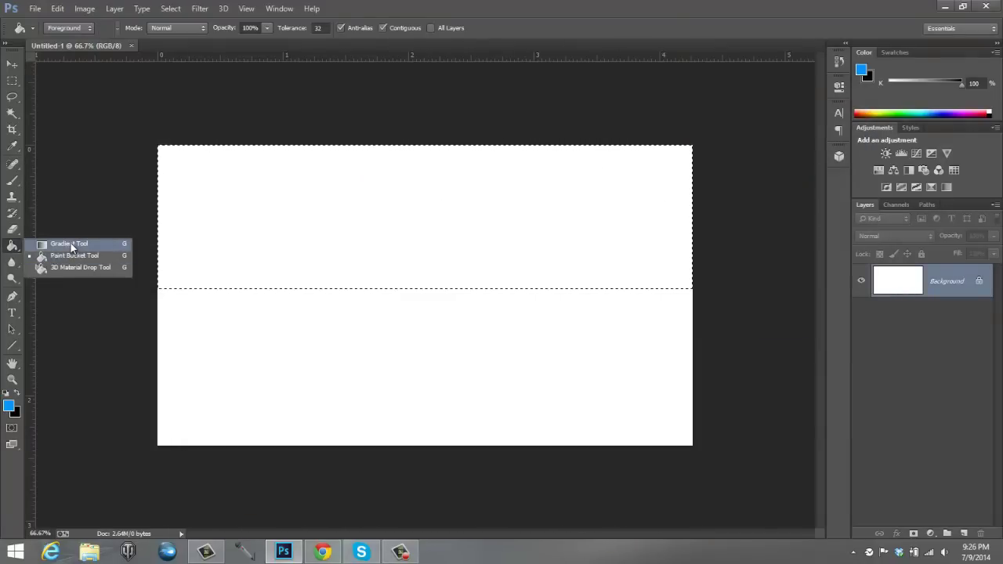
pyautogui.click(69, 245)
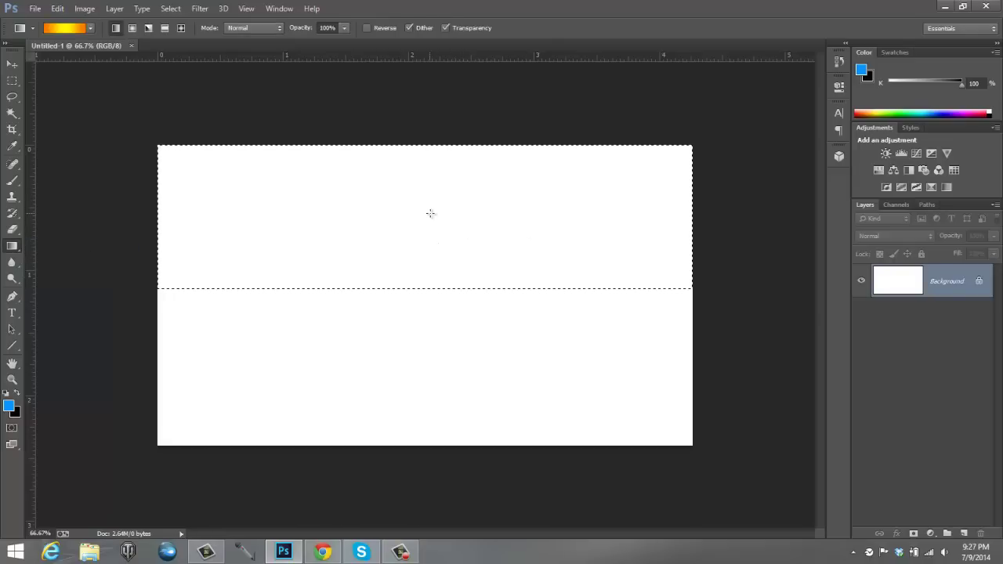
pyautogui.moveTo(414, 347); pyautogui.dragTo(415, 348)
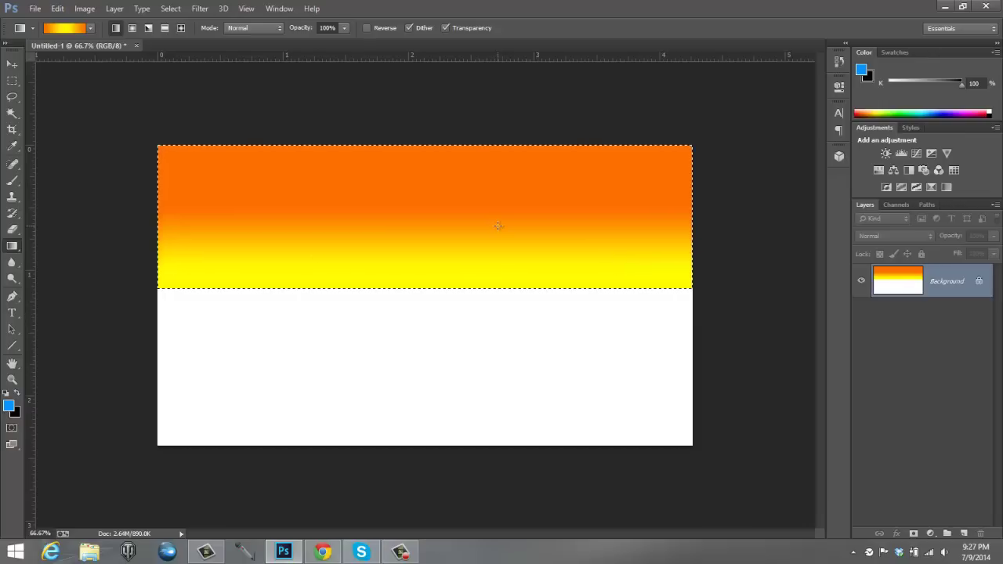
pyautogui.hotkey('ctrl', 'd')
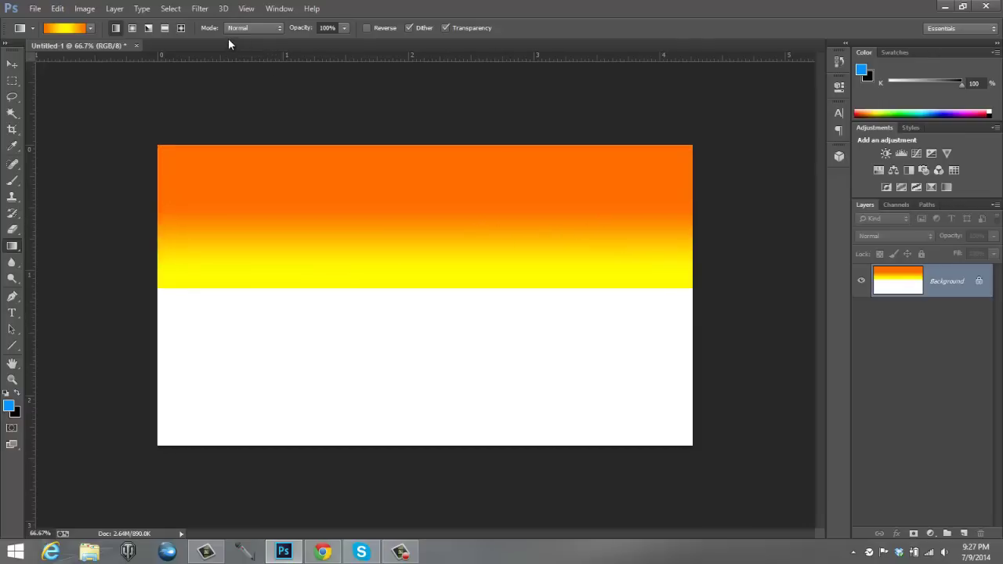
# Open Filter > Distort > Wave and set wavelength minimum 36, maximum 37
pyautogui.click(213, 14)
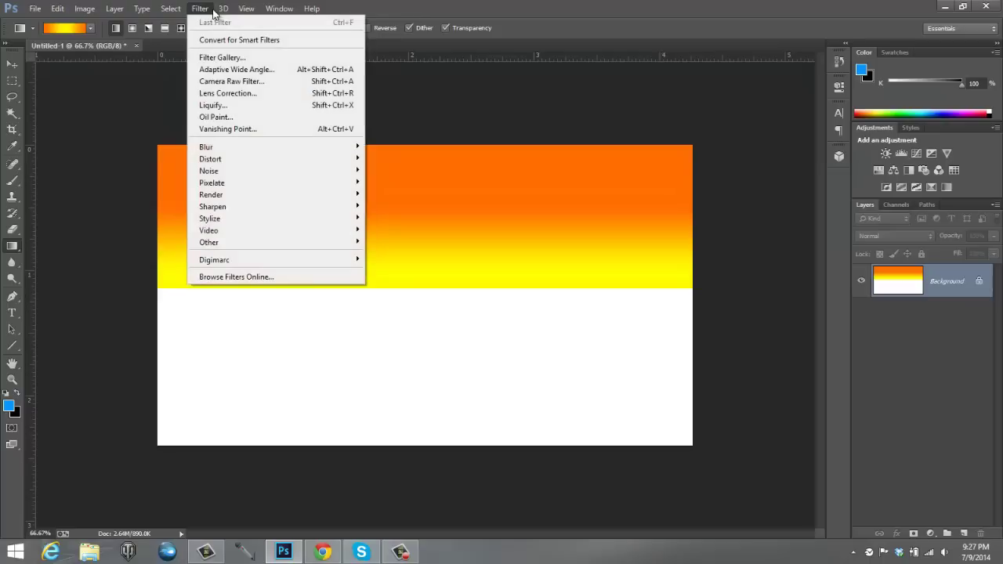
pyautogui.click(213, 13)
pyautogui.click(171, 8)
pyautogui.click(201, 9)
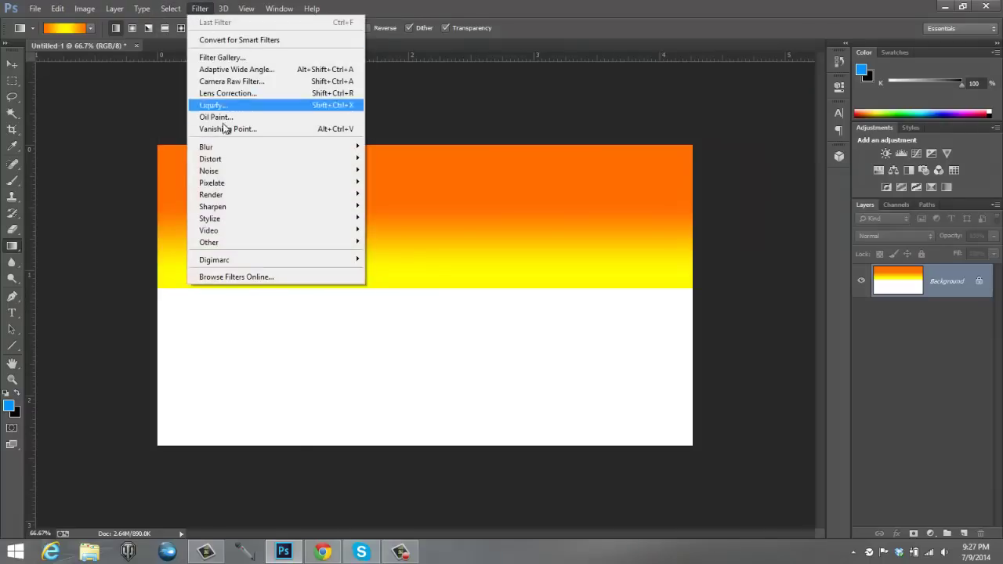
pyautogui.moveTo(230, 159)
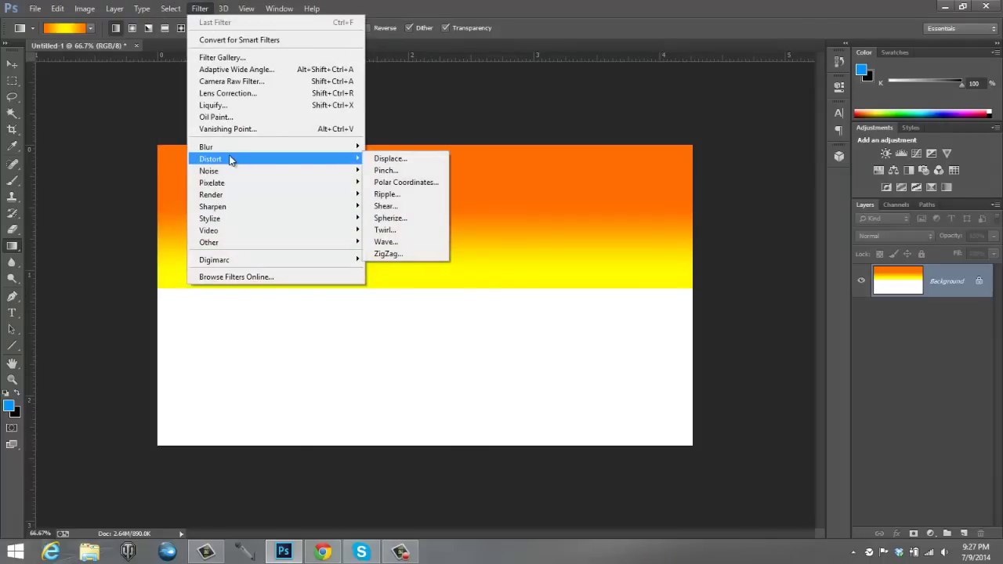
pyautogui.click(402, 240)
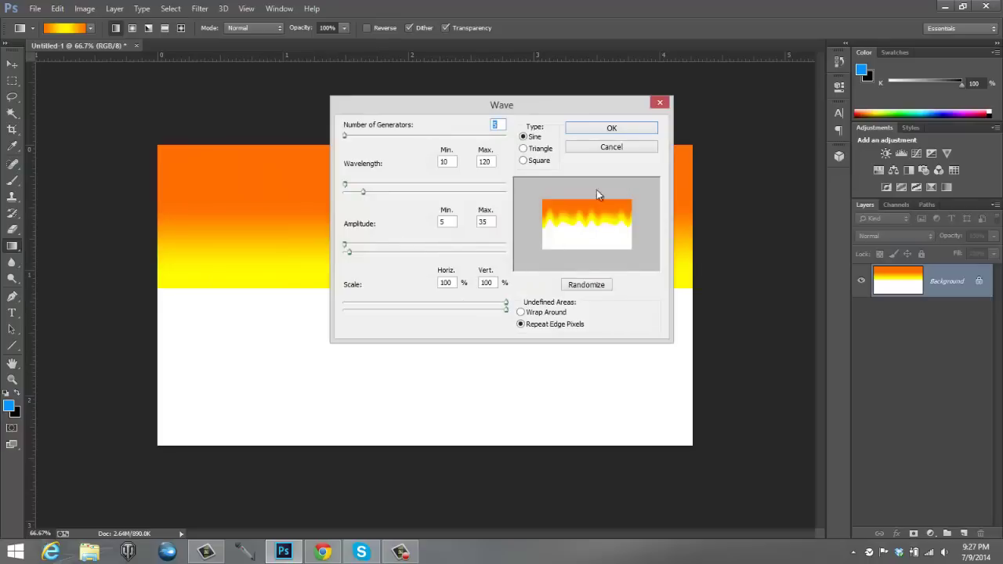
pyautogui.press('Tab')
pyautogui.write('36')
pyautogui.press('Tab')
pyautogui.write('37')
pyautogui.click(346, 136)
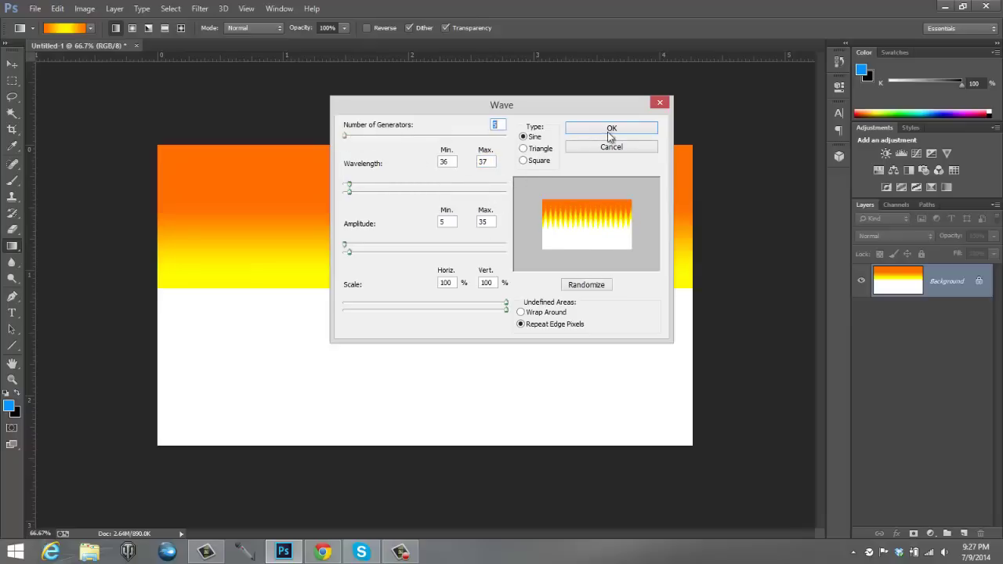
# Set 159 generators and the Sine wave type, then apply the Wave filter
pyautogui.moveTo(346, 136); pyautogui.dragTo(511, 141)
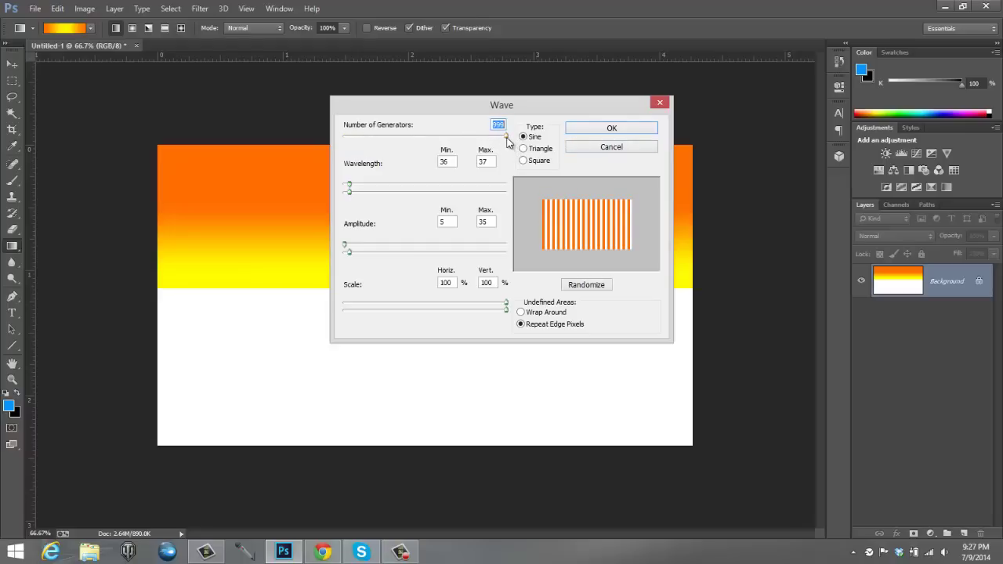
pyautogui.moveTo(506, 138); pyautogui.dragTo(447, 147)
pyautogui.moveTo(447, 138); pyautogui.dragTo(380, 139)
pyautogui.moveTo(376, 138); pyautogui.dragTo(447, 137)
pyautogui.moveTo(449, 139)
pyautogui.mouseDown()
pyautogui.moveTo(463, 142)
pyautogui.moveTo(413, 140)
pyautogui.moveTo(449, 139)
pyautogui.mouseUp()
pyautogui.moveTo(384, 139)
pyautogui.mouseDown()
pyautogui.moveTo(359, 139)
pyautogui.moveTo(371, 143)
pyautogui.mouseUp()
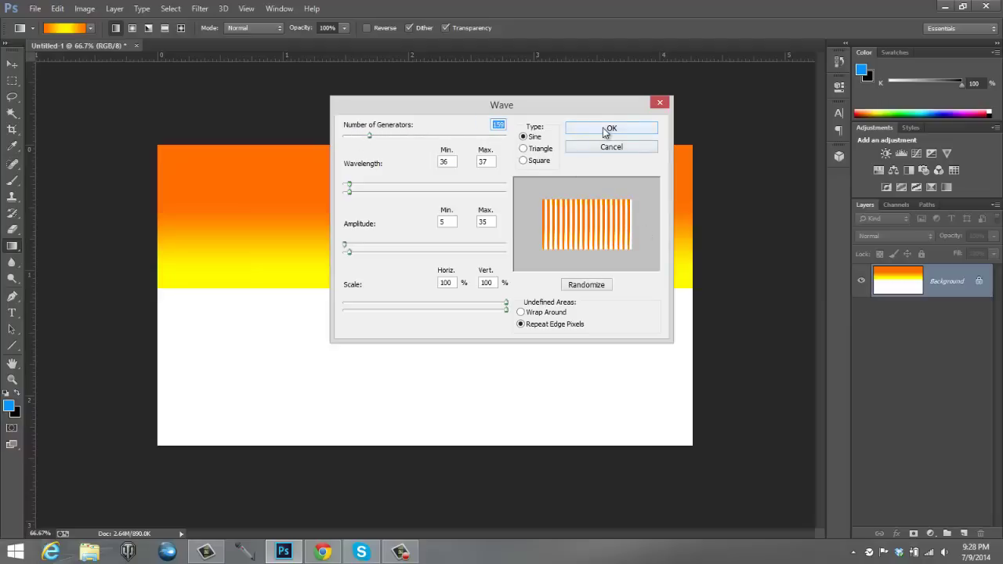
pyautogui.click(523, 161)
pyautogui.click(524, 149)
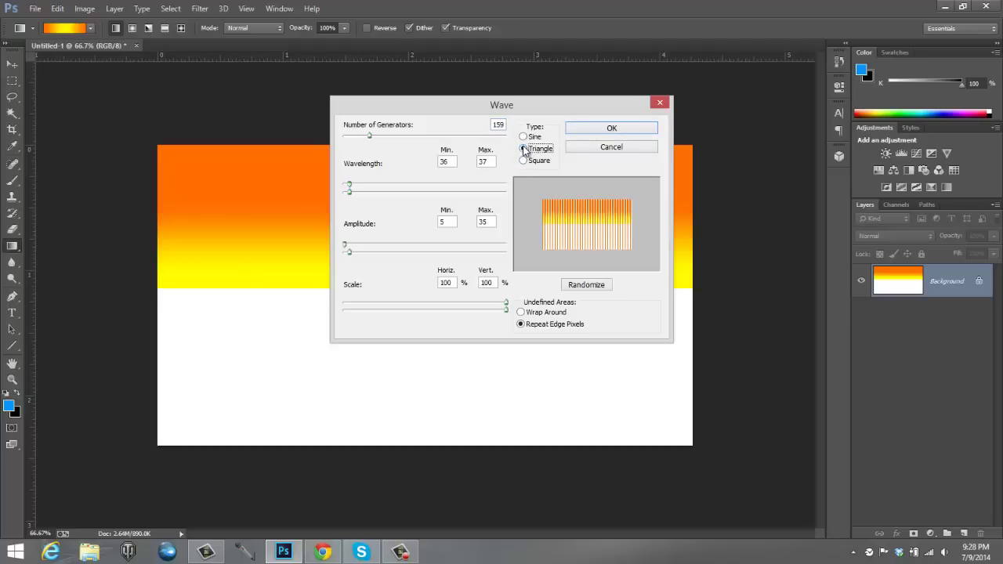
pyautogui.click(524, 137)
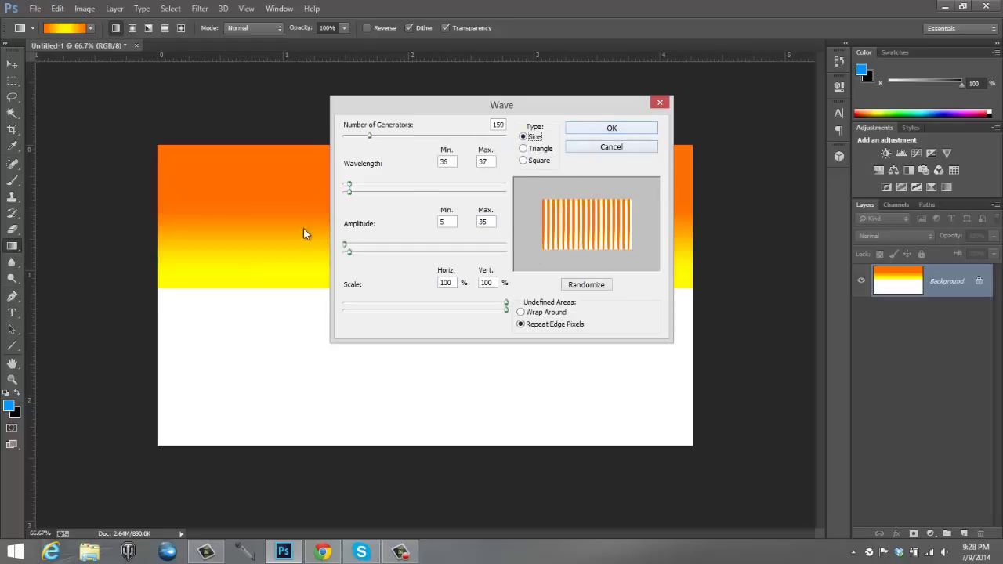
pyautogui.click(602, 133)
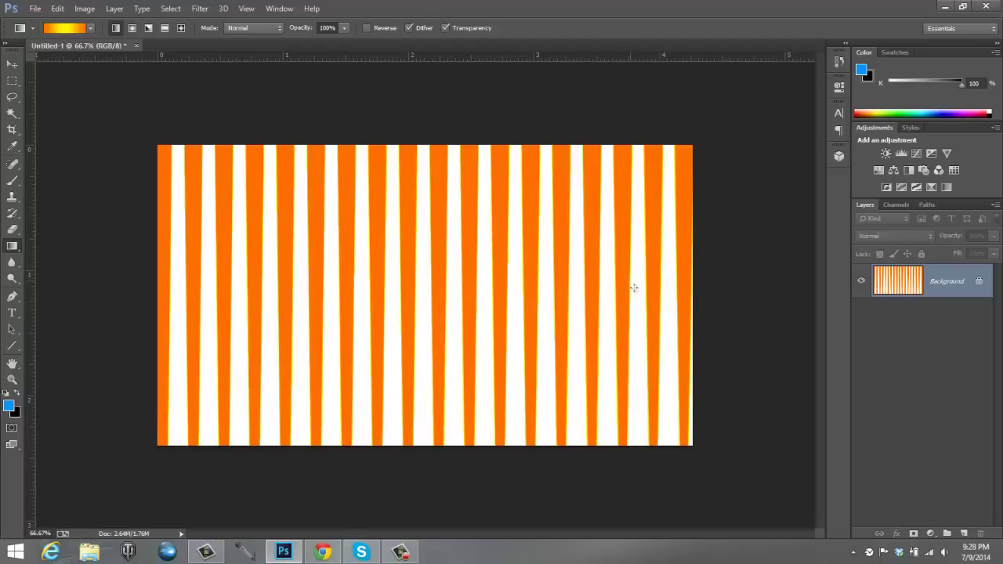
# Apply Filter > Distort > Polar Coordinates using Rectangular to Polar
pyautogui.click(208, 14)
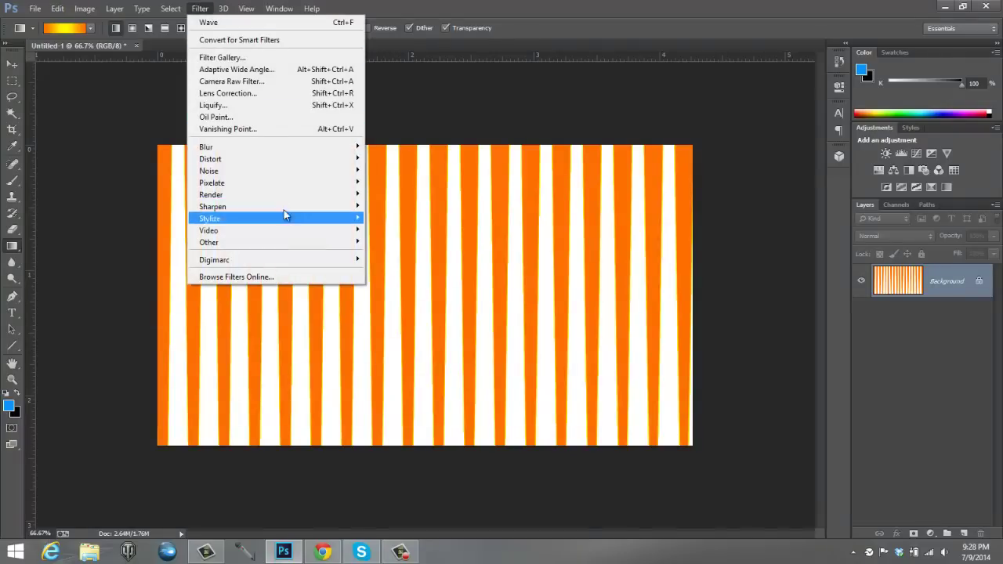
pyautogui.moveTo(273, 168)
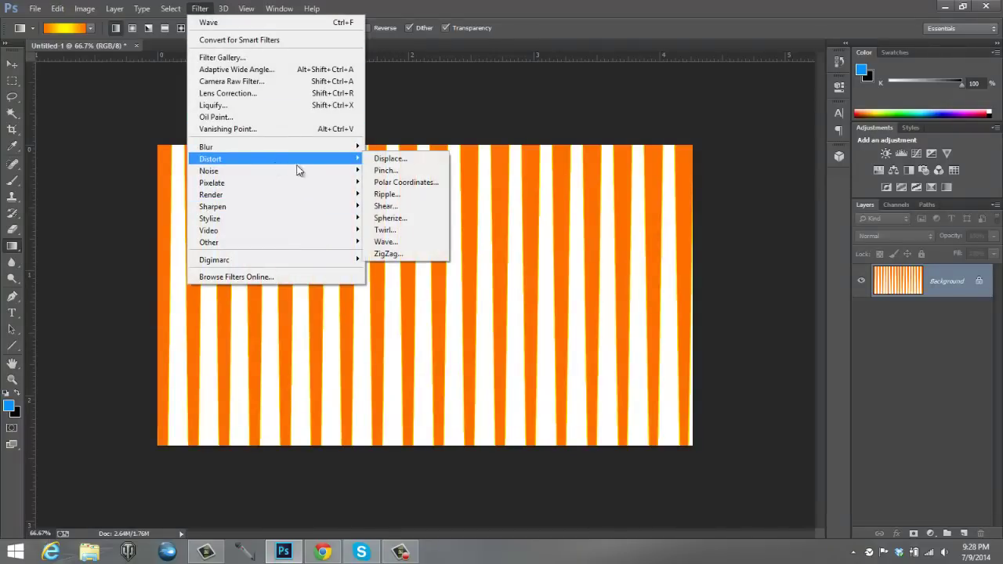
pyautogui.click(407, 182)
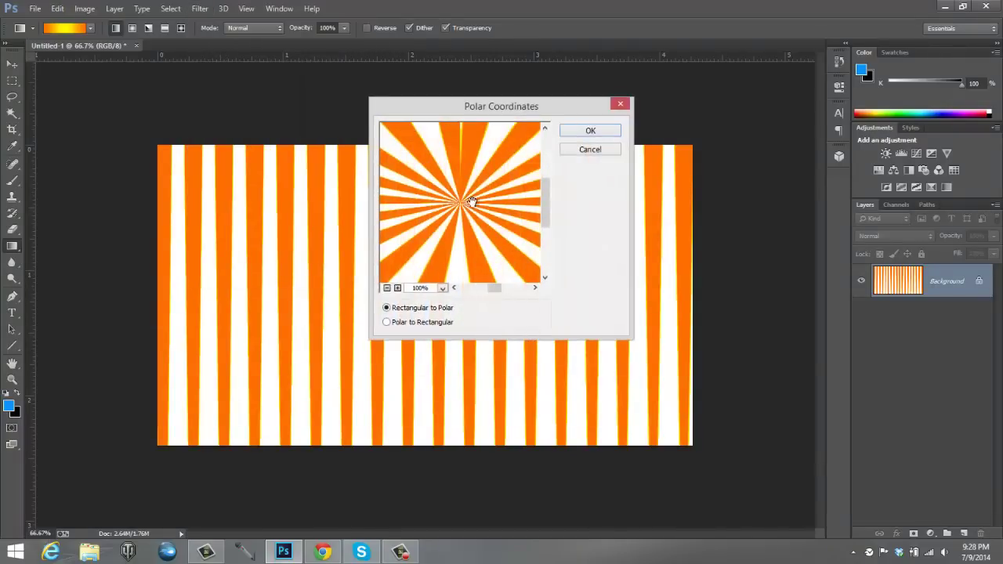
pyautogui.moveTo(471, 202); pyautogui.dragTo(500, 202)
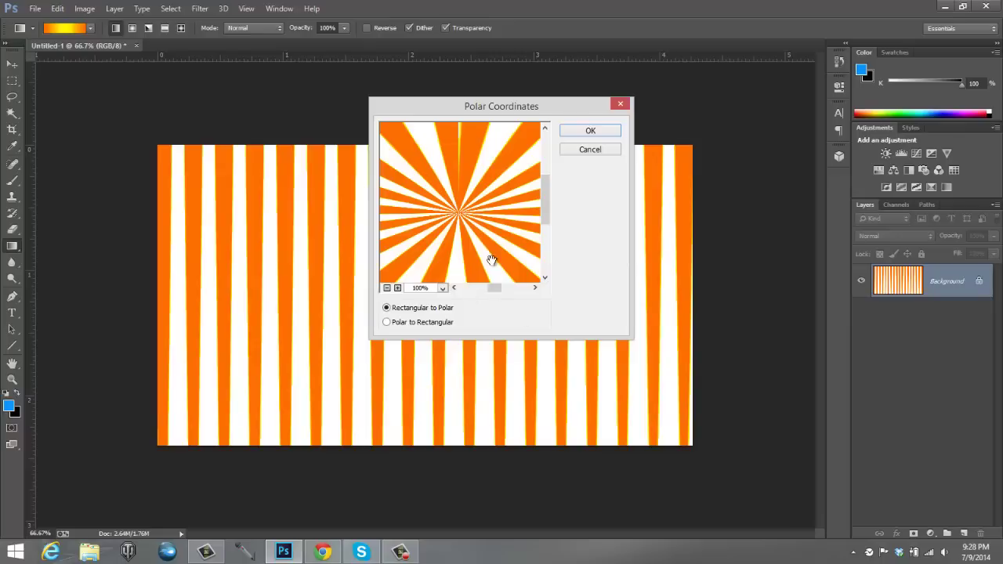
pyautogui.click(391, 328)
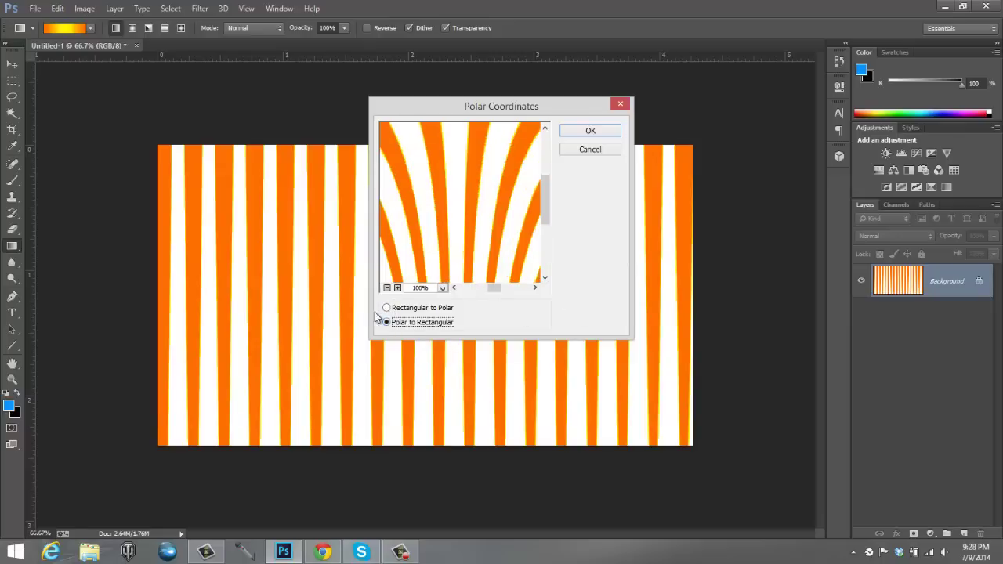
pyautogui.click(387, 308)
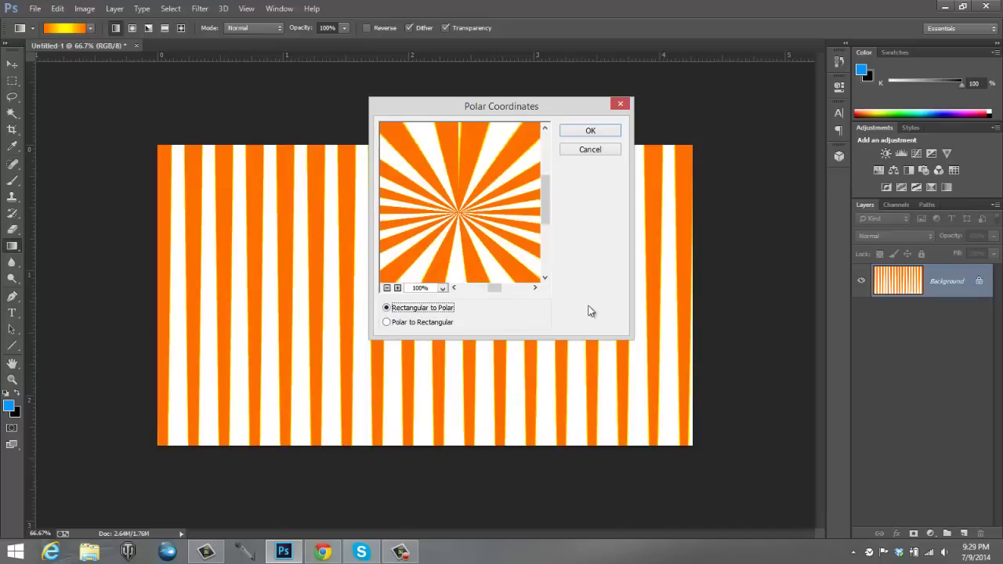
pyautogui.click(602, 132)
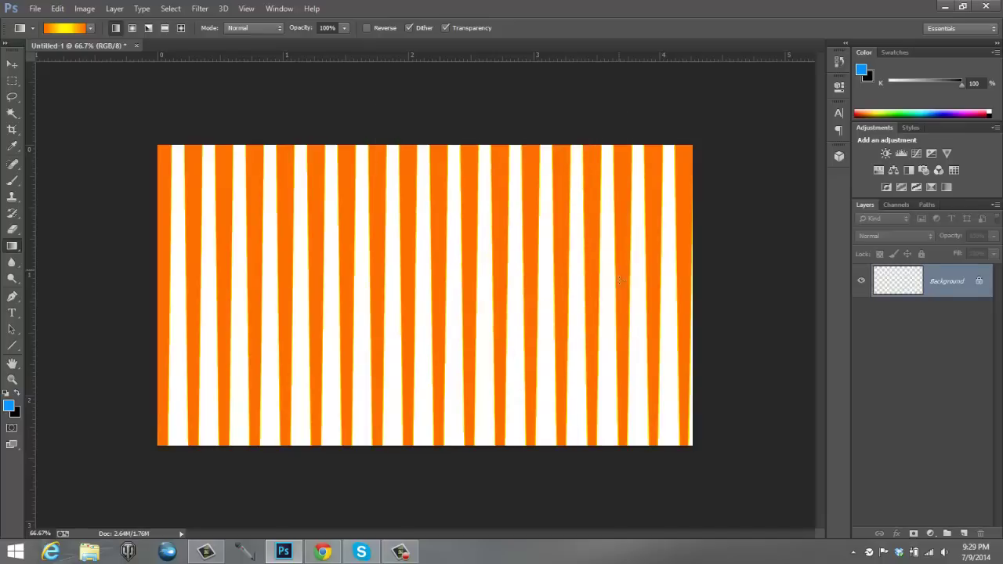
# Undo the sunburst to compare, then redo it from the Edit menu
pyautogui.hotkey('ctrl', 'alt', 'z')
pyautogui.hotkey('ctrl', 'alt', 'z')
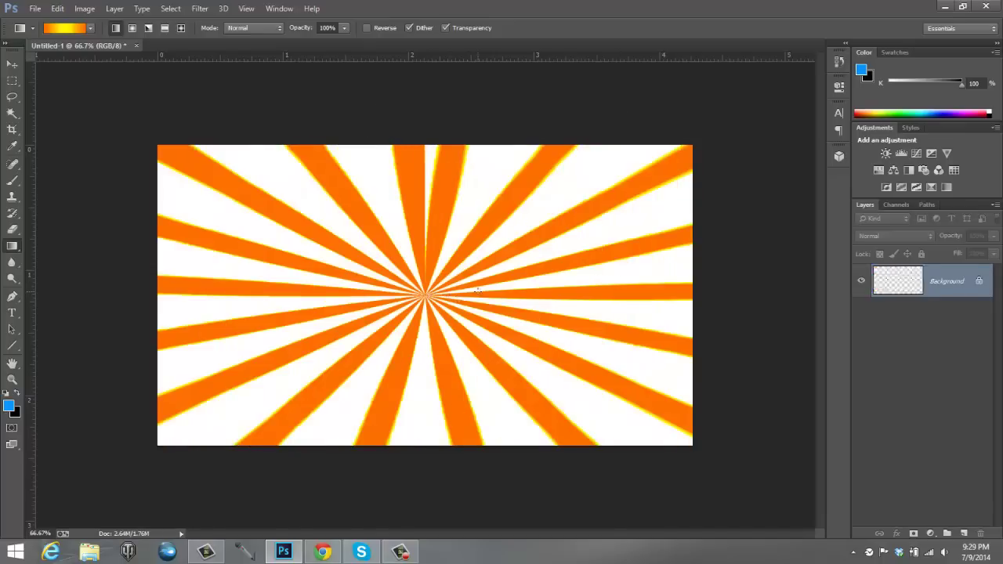
pyautogui.click(57, 8)
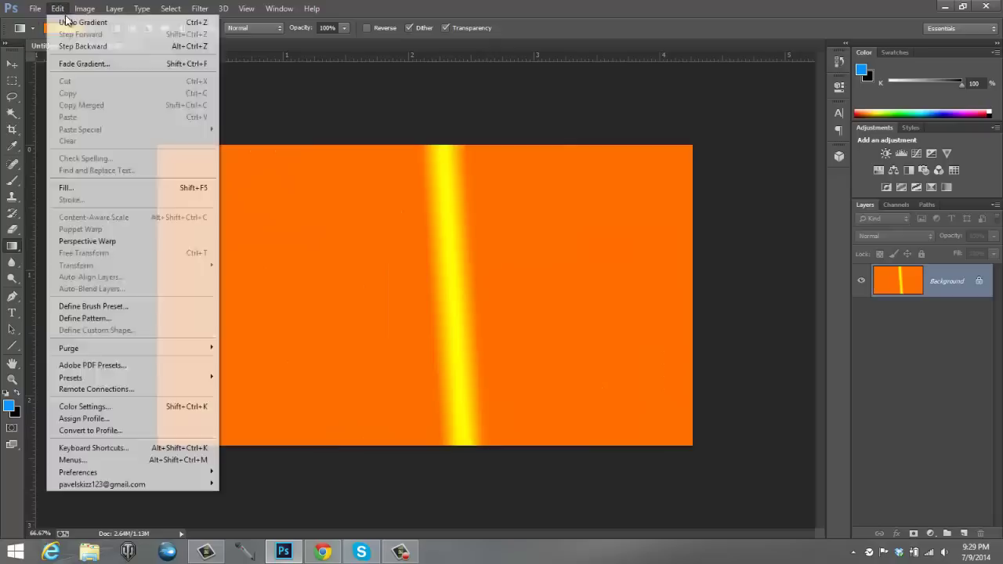
pyautogui.click(69, 23)
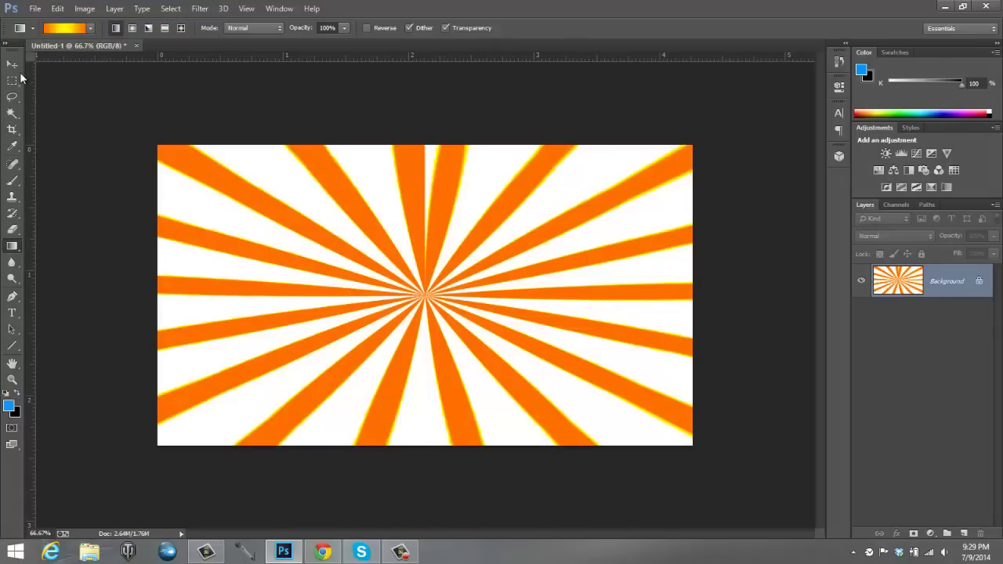
# Unlock the Background into Layer 0 and nudge the sunburst slightly right
pyautogui.click(12, 63)
pyautogui.click(443, 332)
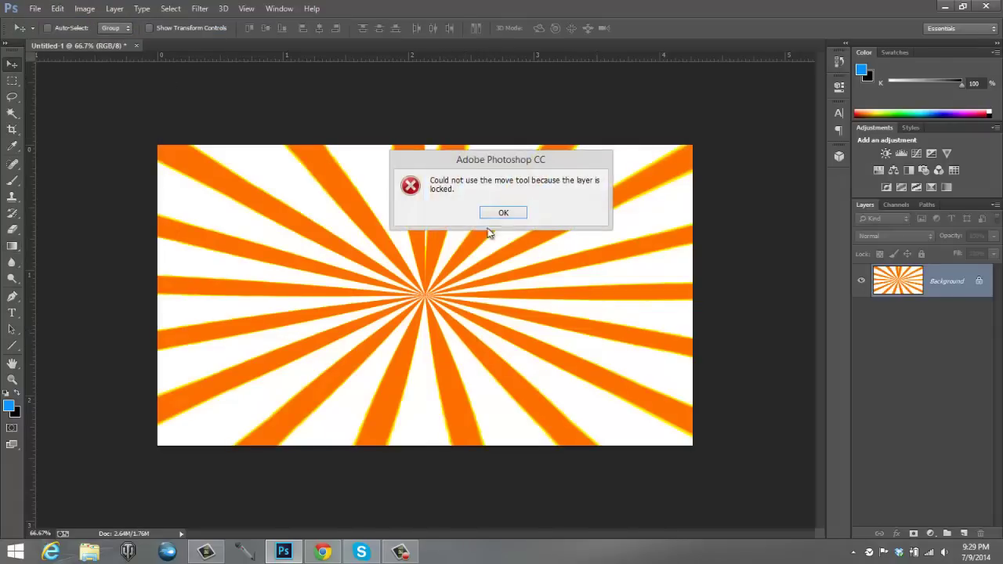
pyautogui.click(509, 213)
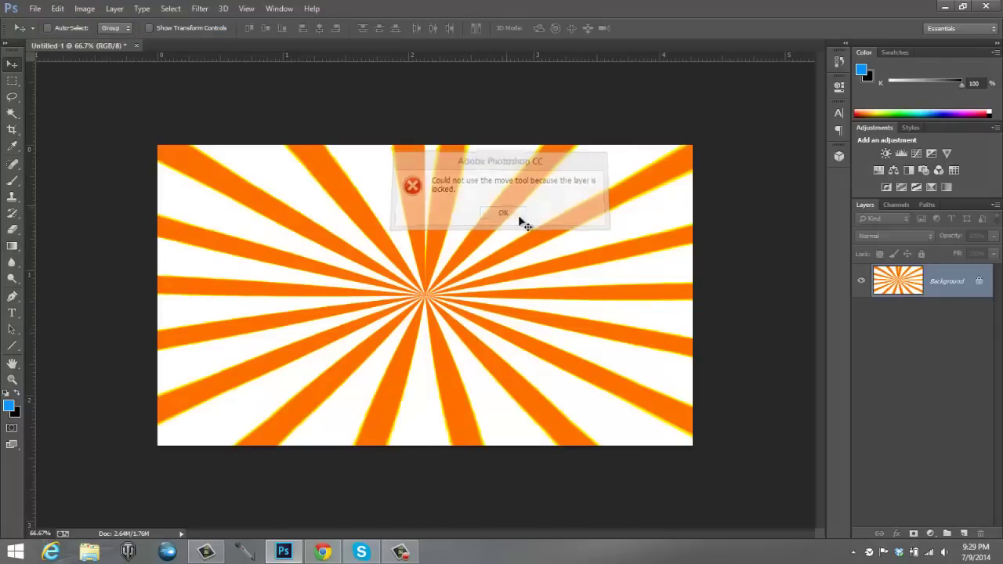
pyautogui.click(981, 282)
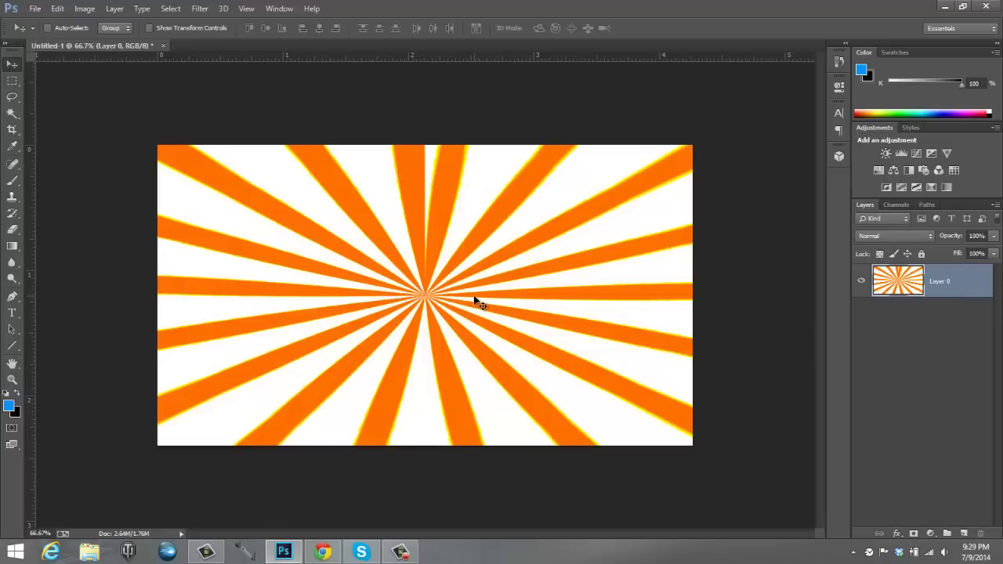
pyautogui.moveTo(448, 282)
pyautogui.mouseDown()
pyautogui.moveTo(480, 282)
pyautogui.moveTo(449, 282)
pyautogui.mouseUp()
# Scale the sunburst to about 106.5% with Ctrl+T and reposition it to cover the canvas
pyautogui.hotkey('ctrl', 't')
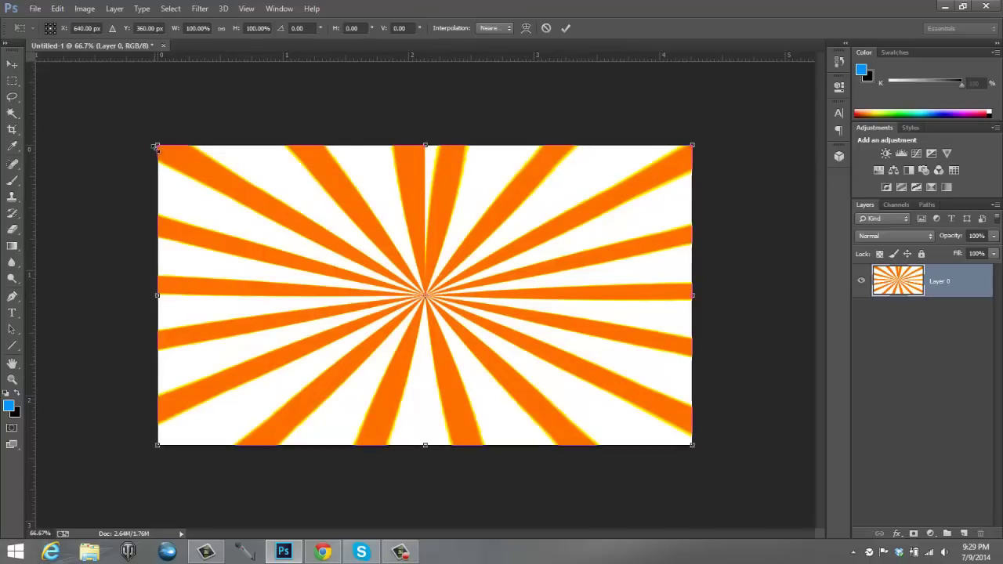
pyautogui.moveTo(157, 145); pyautogui.dragTo(122, 125)
pyautogui.moveTo(356, 241); pyautogui.dragTo(363, 244)
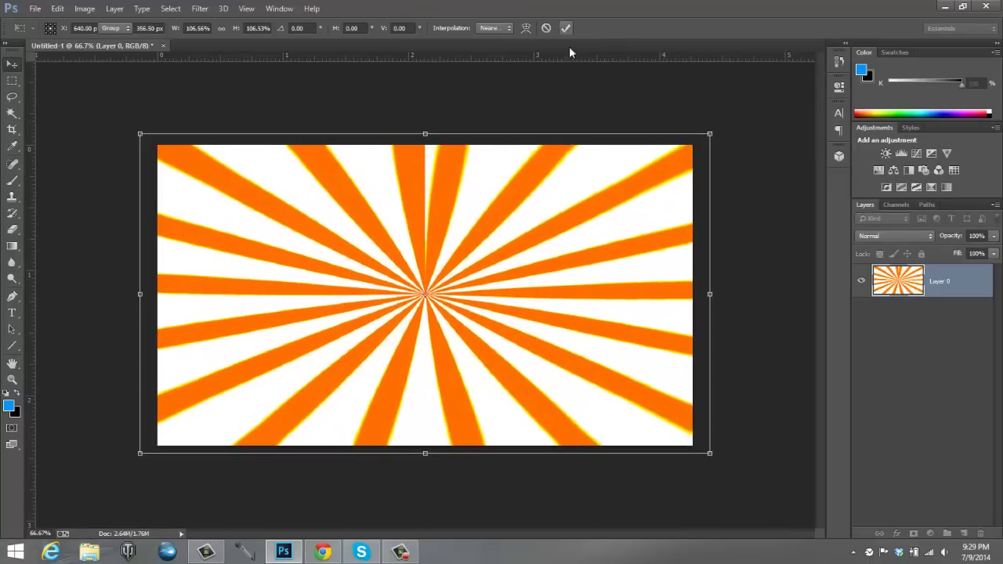
pyautogui.click(566, 29)
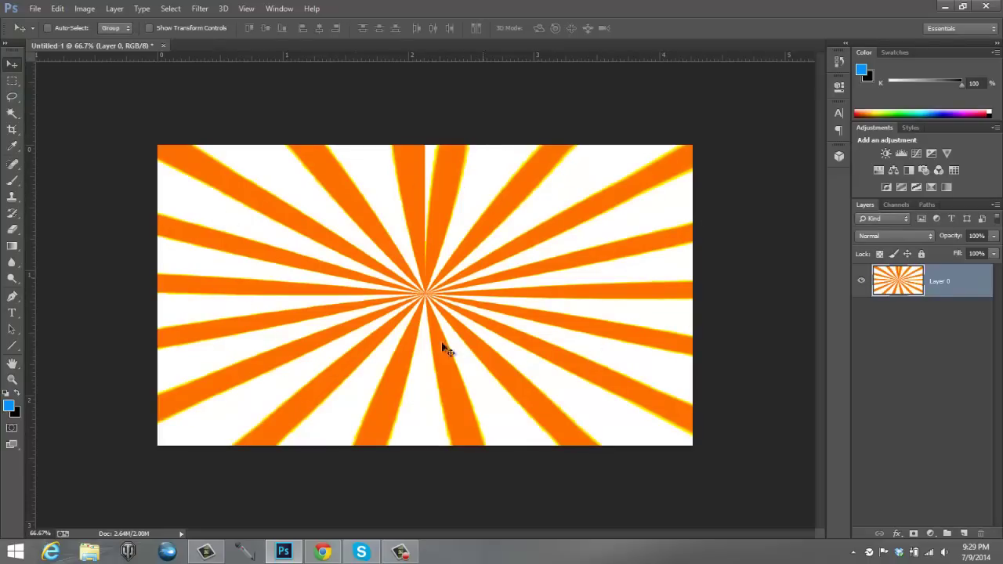
# Select the Paint Bucket tool and set the foreground colour to lime green
pyautogui.click(11, 245)
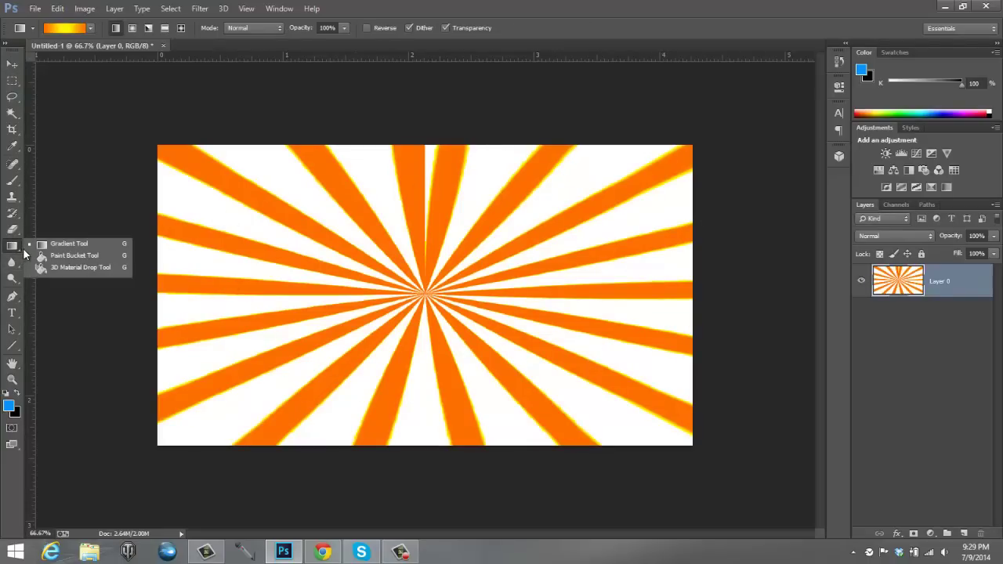
pyautogui.click(66, 256)
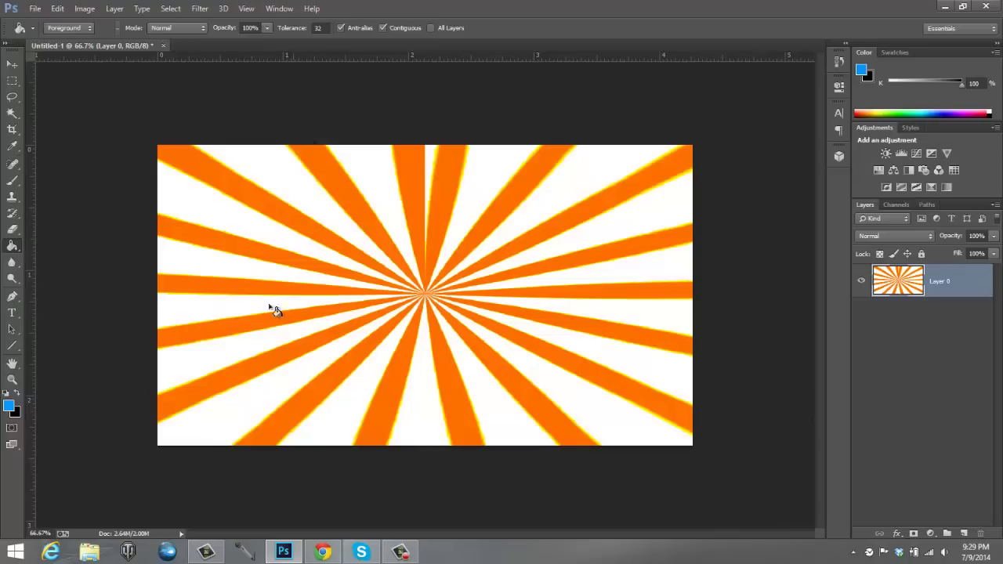
pyautogui.click(9, 405)
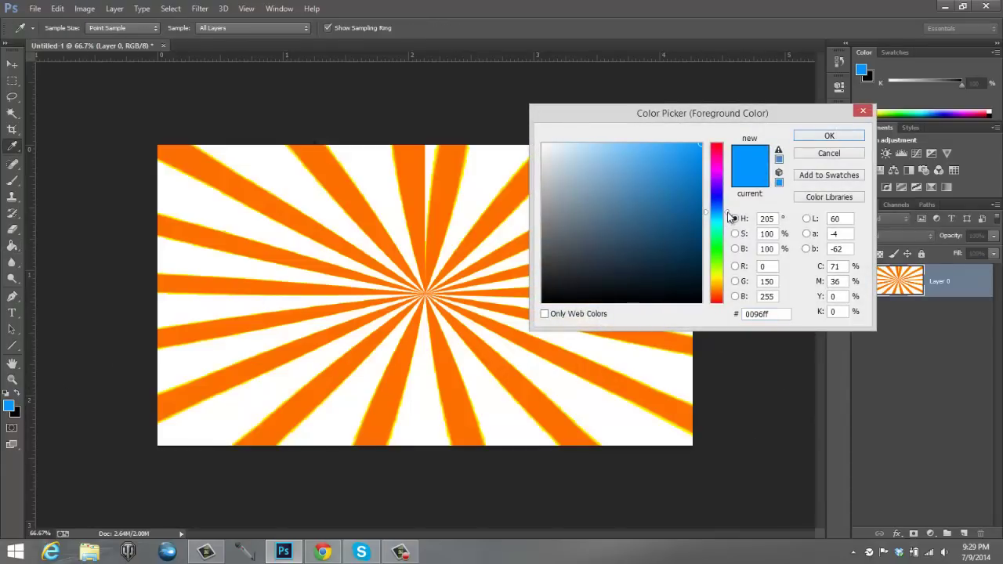
pyautogui.moveTo(729, 217); pyautogui.dragTo(722, 273)
pyautogui.click(820, 138)
pyautogui.press('g')
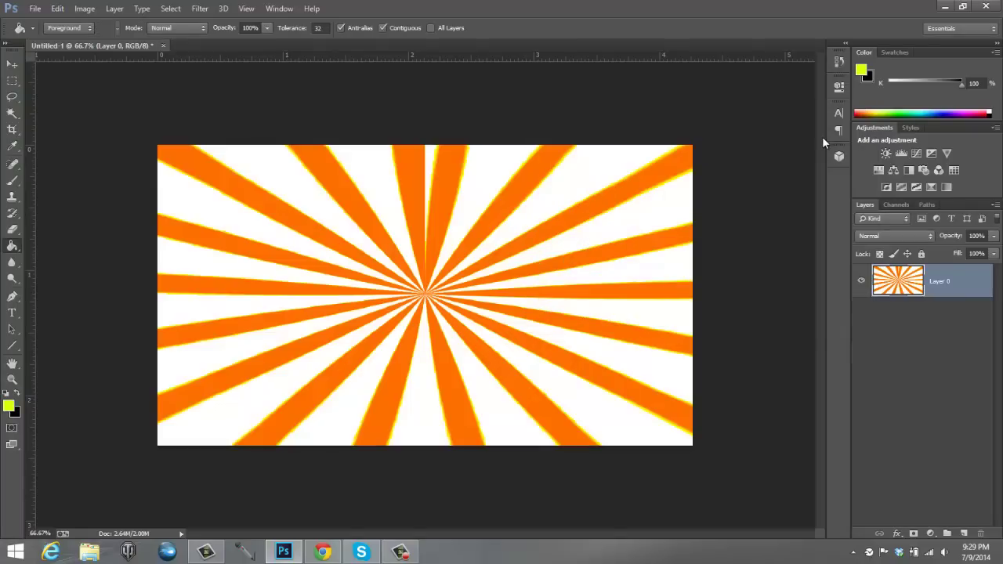
# Fill every white wedge of the sunburst with lime green
pyautogui.click(615, 182)
pyautogui.click(648, 229)
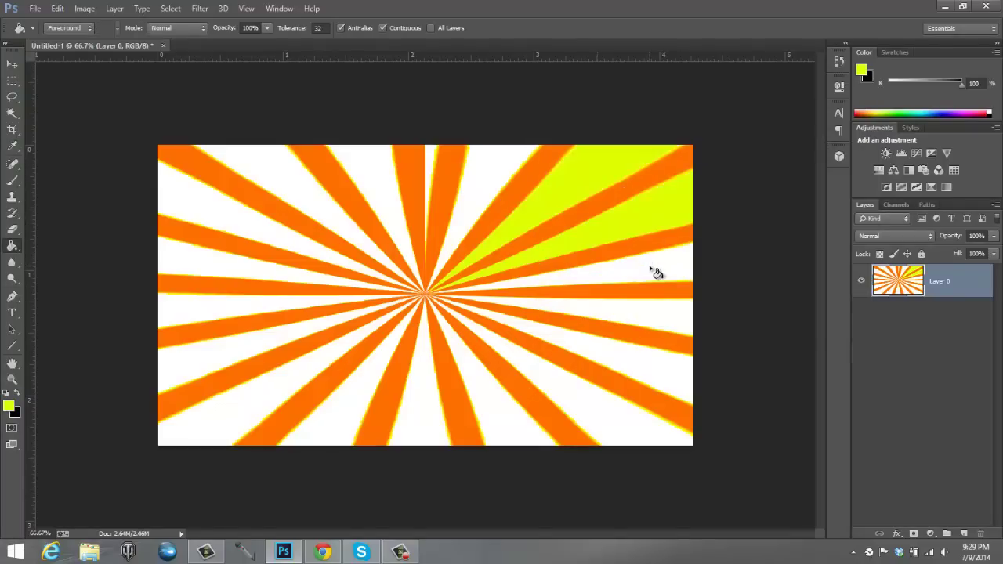
pyautogui.click(653, 267)
pyautogui.click(653, 314)
pyautogui.click(607, 381)
pyautogui.click(519, 413)
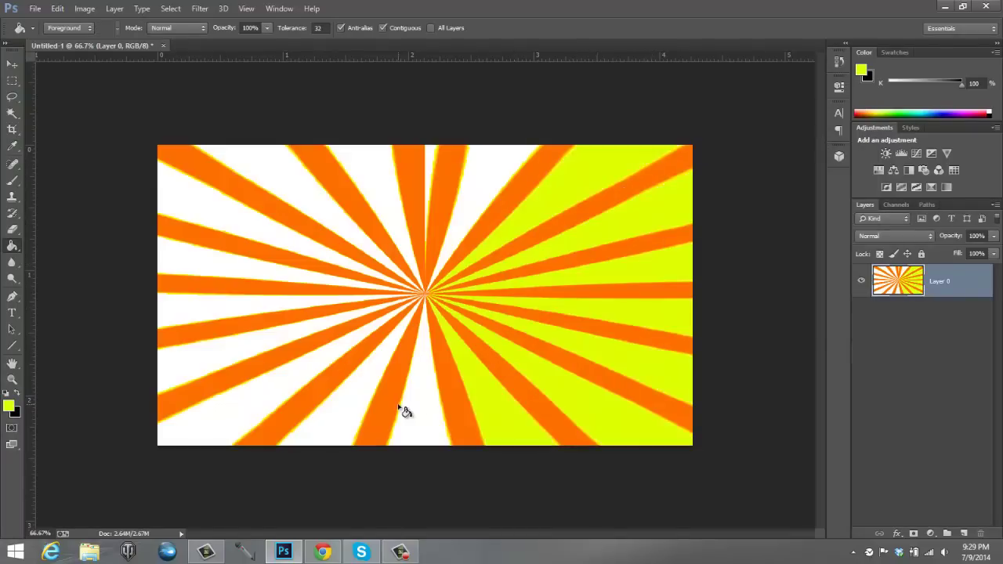
pyautogui.click(423, 414)
pyautogui.click(358, 399)
pyautogui.click(306, 385)
pyautogui.click(286, 349)
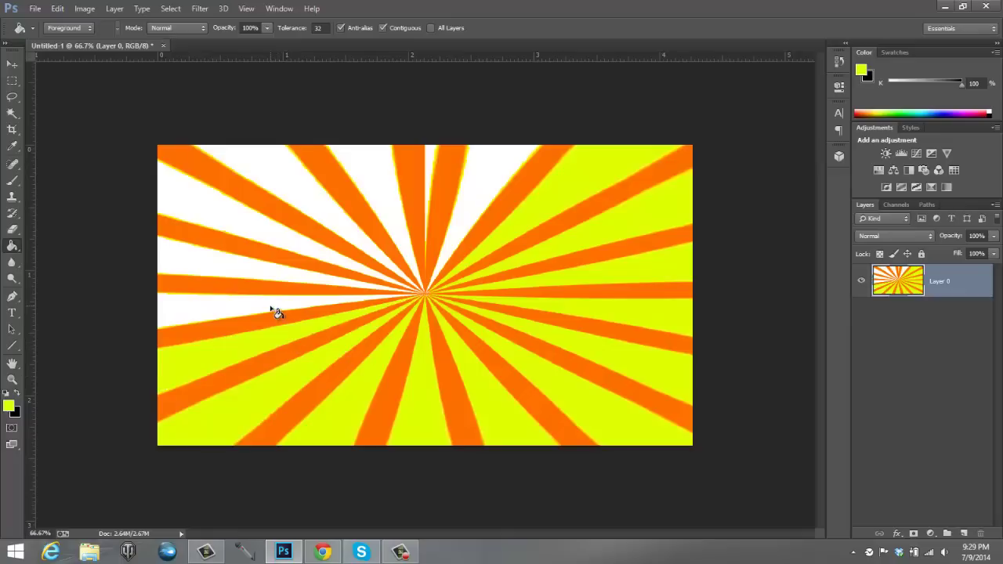
pyautogui.click(277, 313)
pyautogui.click(293, 265)
pyautogui.click(316, 221)
pyautogui.click(324, 209)
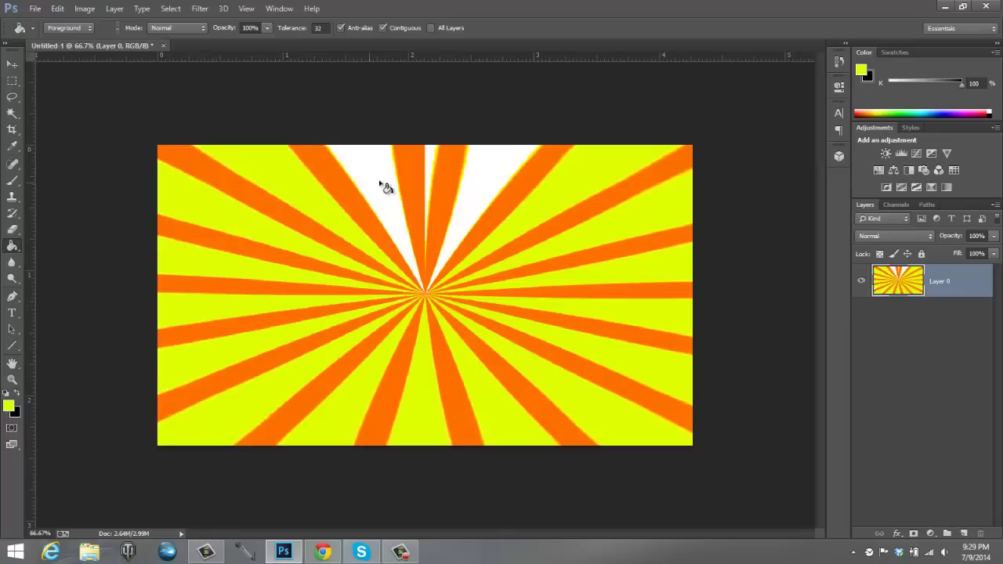
pyautogui.click(384, 188)
pyautogui.click(431, 162)
pyautogui.click(506, 169)
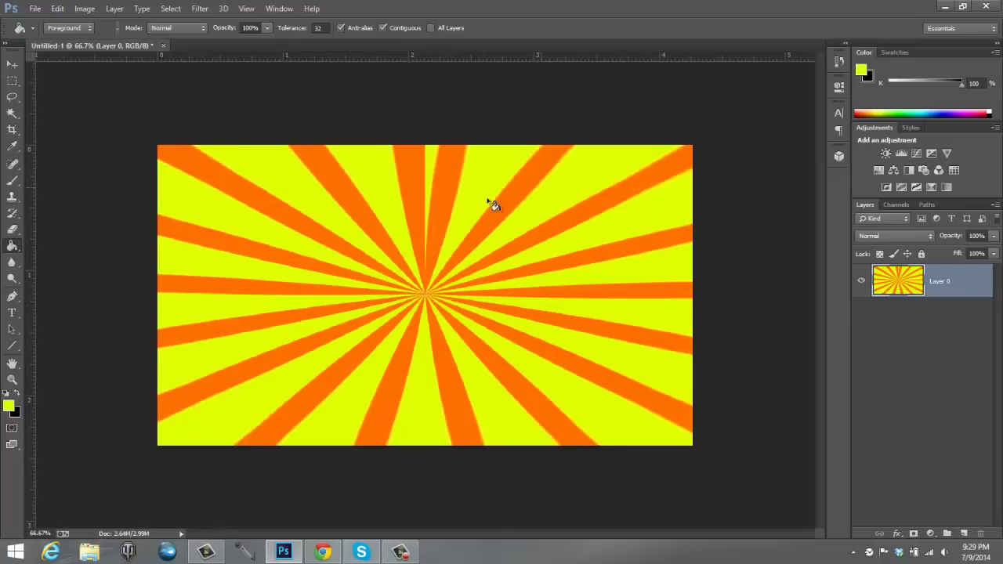
# Change the foreground to golden yellow ffcc00 and refill all the lime wedges with it
pyautogui.click(9, 406)
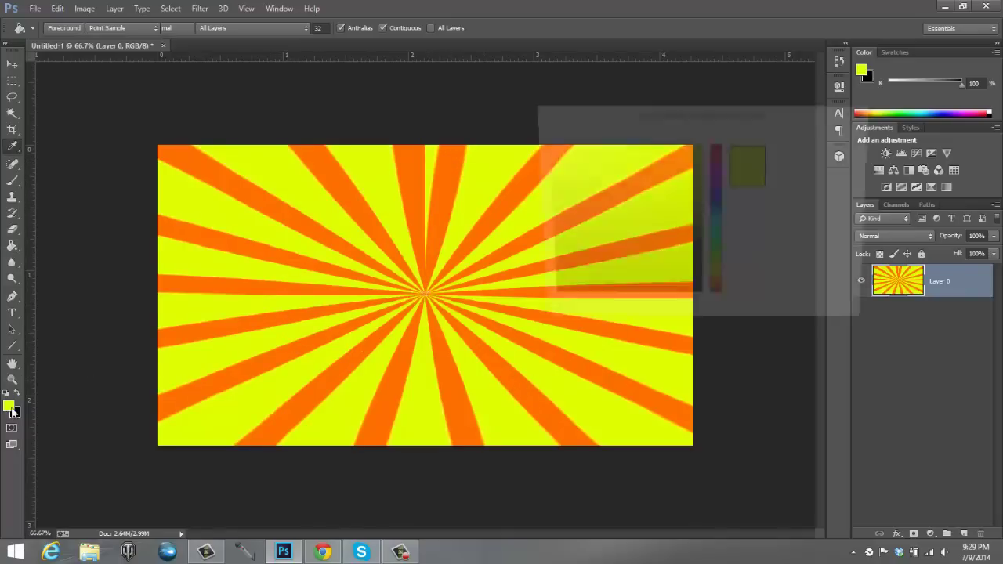
pyautogui.moveTo(723, 279); pyautogui.dragTo(722, 281)
pyautogui.click(828, 136)
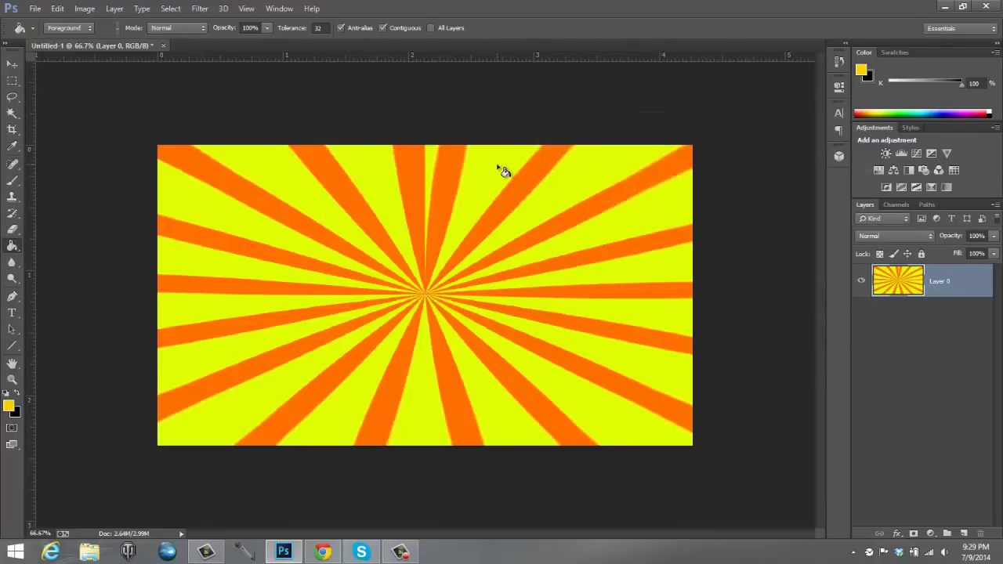
pyautogui.click(505, 171)
pyautogui.click(625, 218)
pyautogui.click(641, 255)
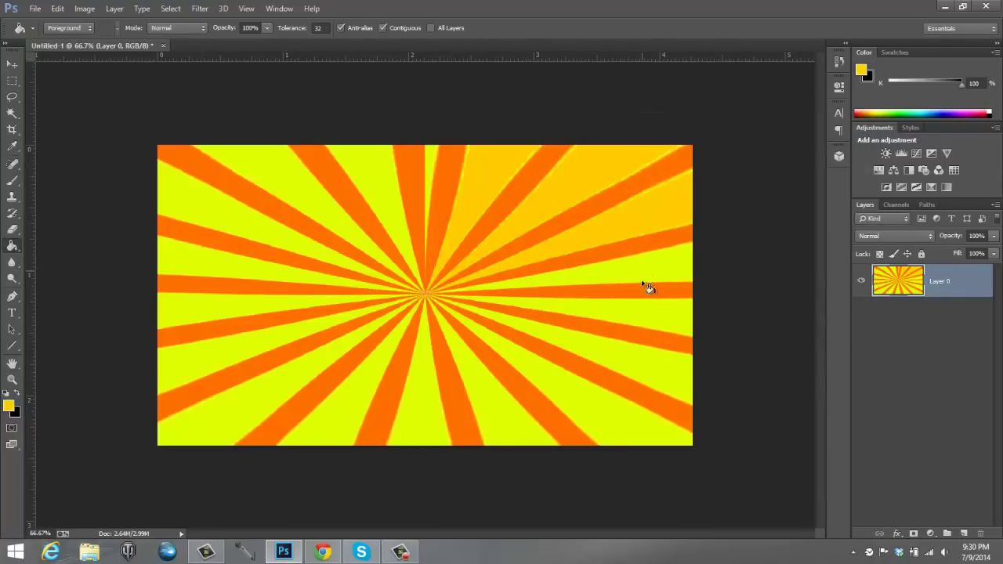
pyautogui.click(650, 324)
pyautogui.click(642, 362)
pyautogui.click(513, 411)
pyautogui.click(427, 410)
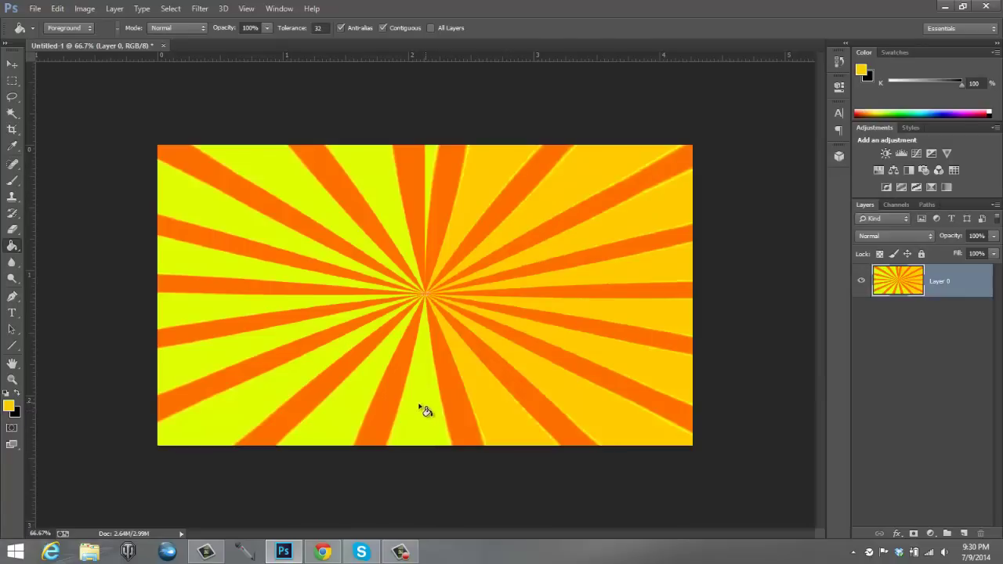
pyautogui.click(392, 409)
pyautogui.click(321, 394)
pyautogui.click(257, 337)
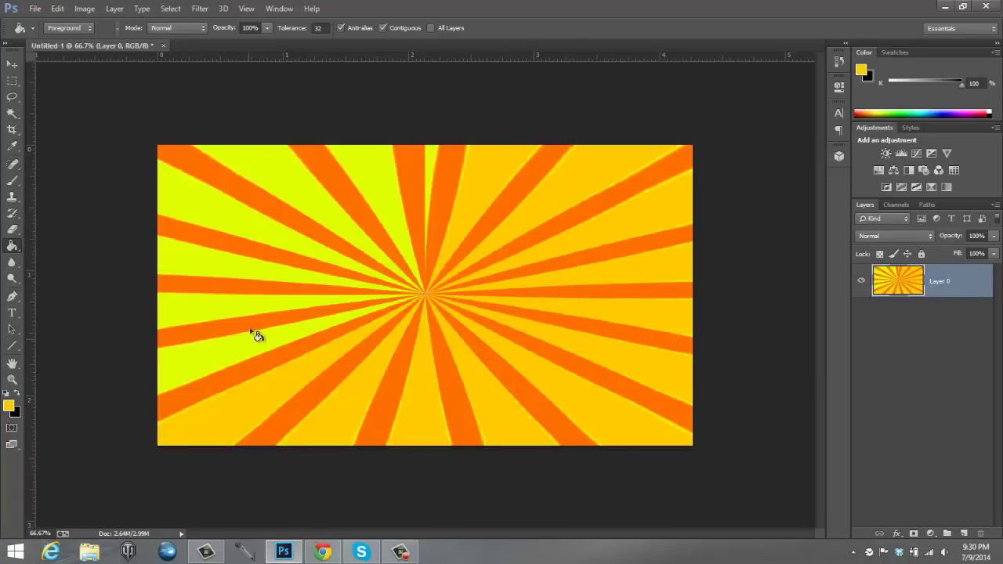
pyautogui.click(257, 287)
pyautogui.click(265, 266)
pyautogui.click(284, 232)
pyautogui.click(305, 190)
pyautogui.click(376, 172)
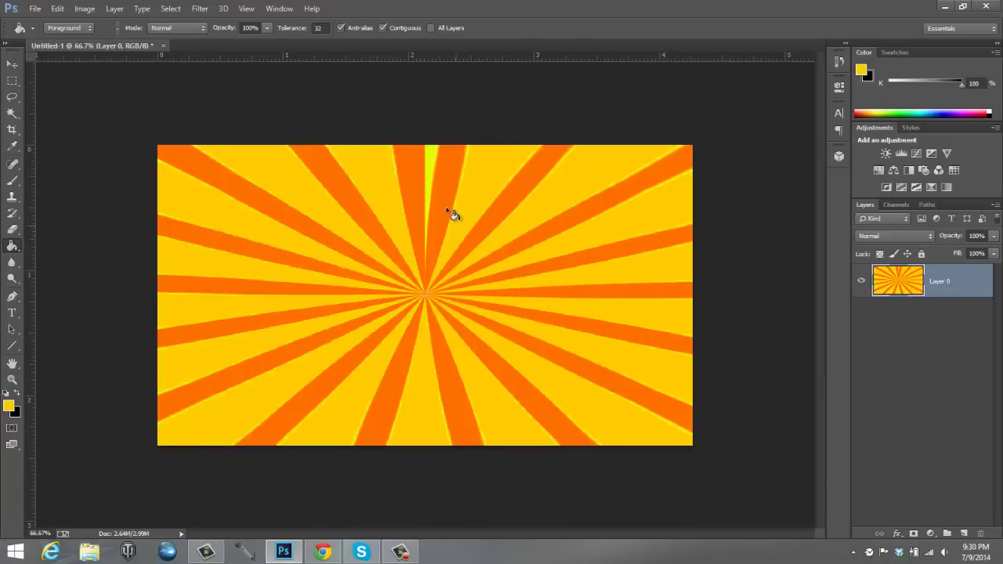
pyautogui.click(430, 227)
# Add a new layer and set up the Type tool with the Chunq font and off-white colour
pyautogui.click(964, 534)
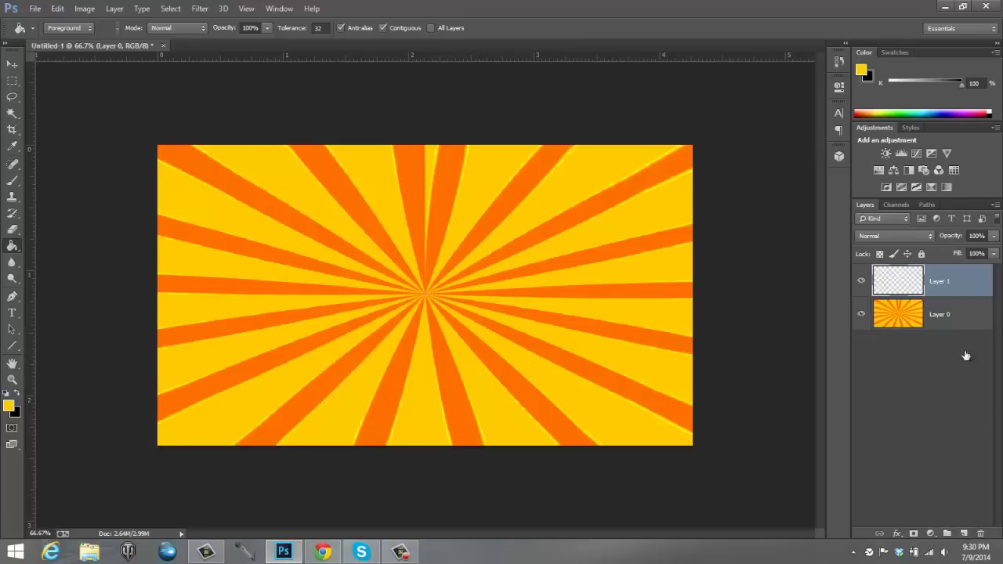
pyautogui.click(12, 313)
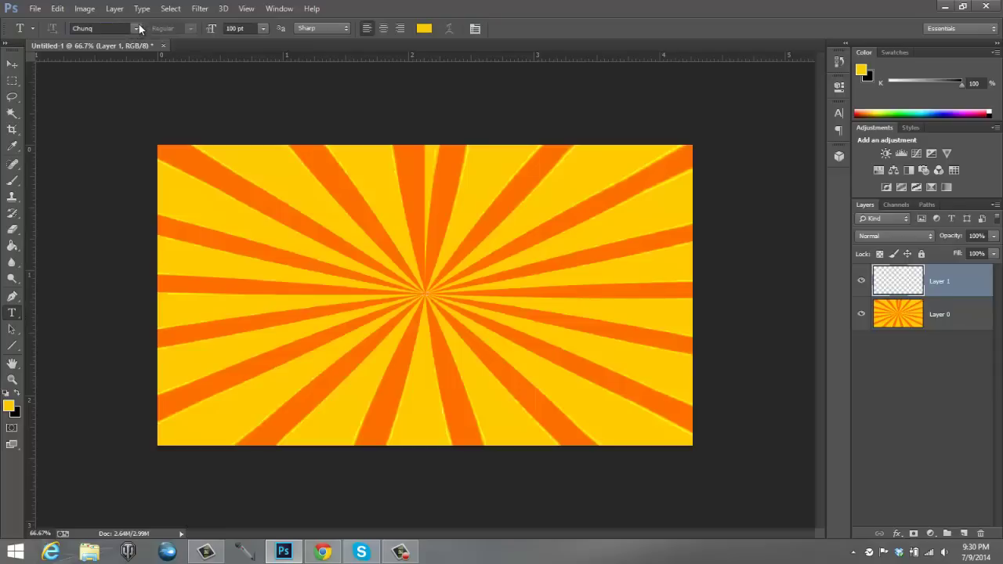
pyautogui.click(137, 29)
pyautogui.click(140, 30)
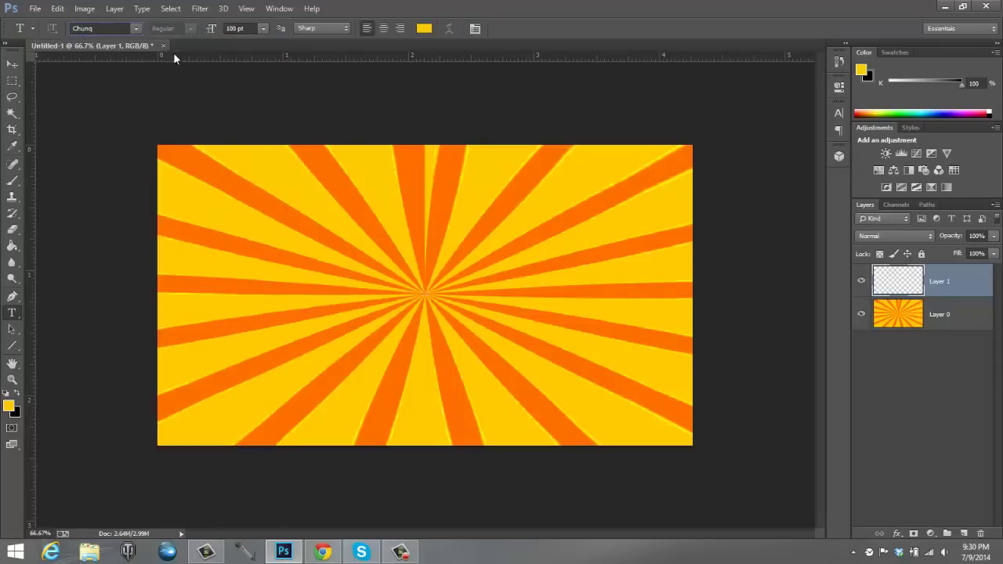
pyautogui.click(424, 28)
pyautogui.click(544, 146)
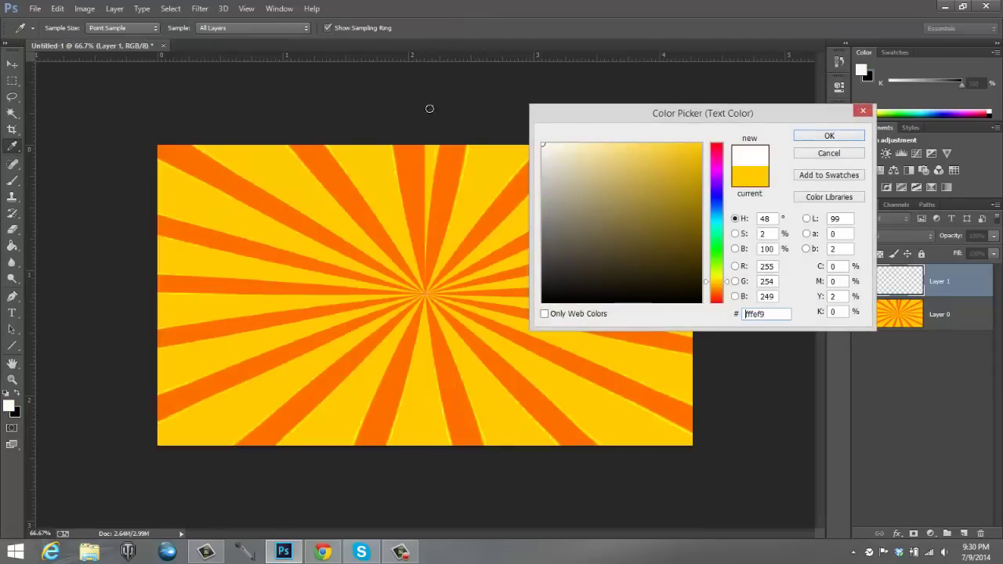
pyautogui.click(542, 143)
pyautogui.moveTo(546, 150)
pyautogui.mouseDown()
pyautogui.moveTo(586, 295)
pyautogui.moveTo(548, 295)
pyautogui.moveTo(549, 143)
pyautogui.mouseUp()
pyautogui.click(858, 138)
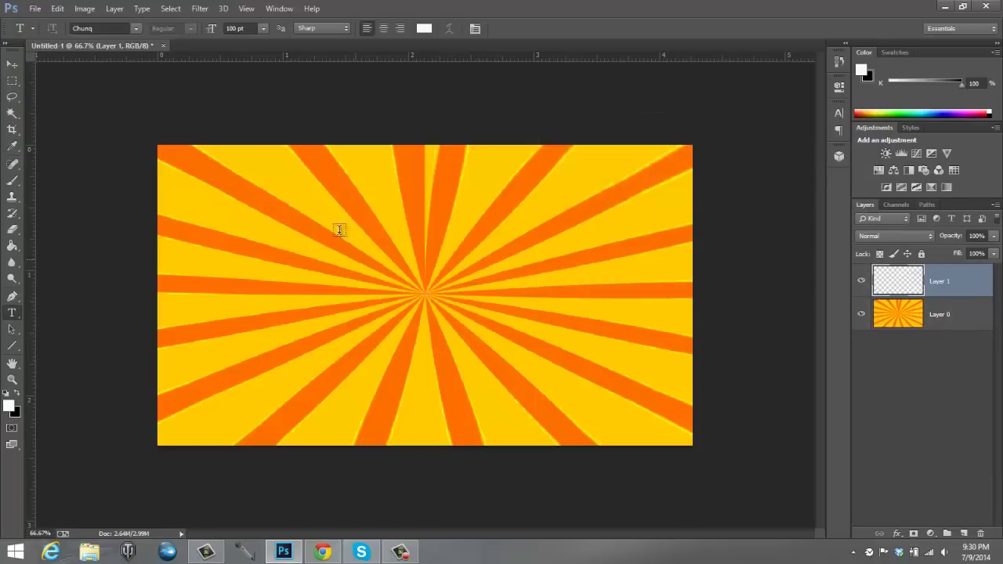
# Type 'HOW TO' on the canvas and move it down and to the left
pyautogui.click(332, 247)
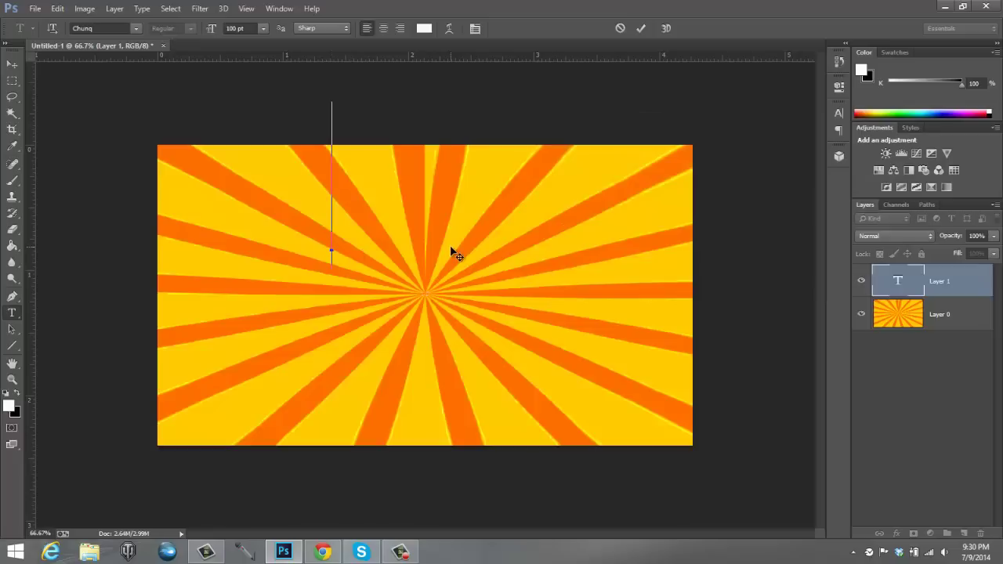
pyautogui.write('HOW T')
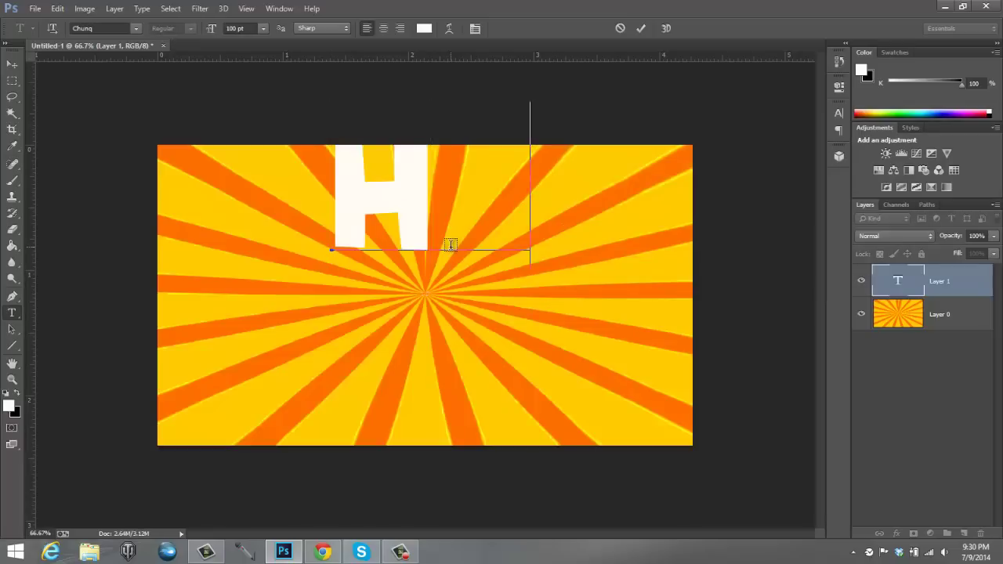
pyautogui.click(11, 64)
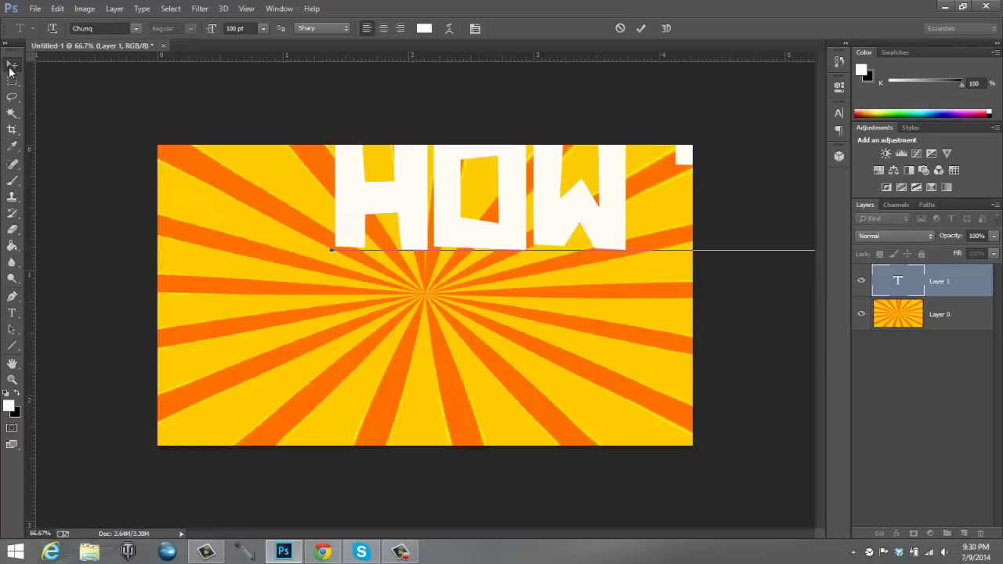
pyautogui.moveTo(507, 253); pyautogui.dragTo(350, 316)
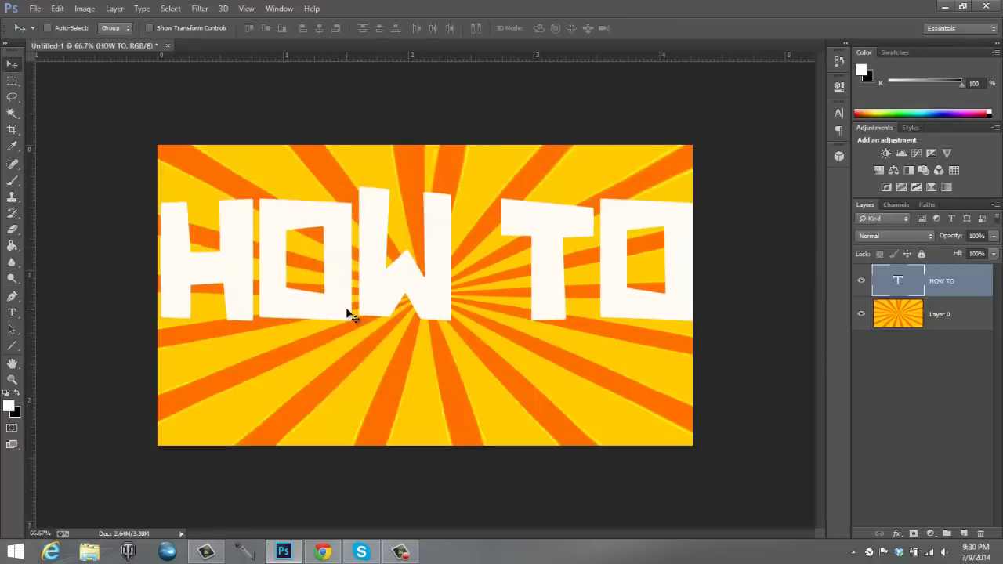
# Scale the HOW TO text to about 69% and move it up into the upper sunburst
pyautogui.hotkey('ctrl', 't')
pyautogui.moveTo(167, 173); pyautogui.dragTo(296, 214)
pyautogui.moveTo(575, 296); pyautogui.dragTo(535, 242)
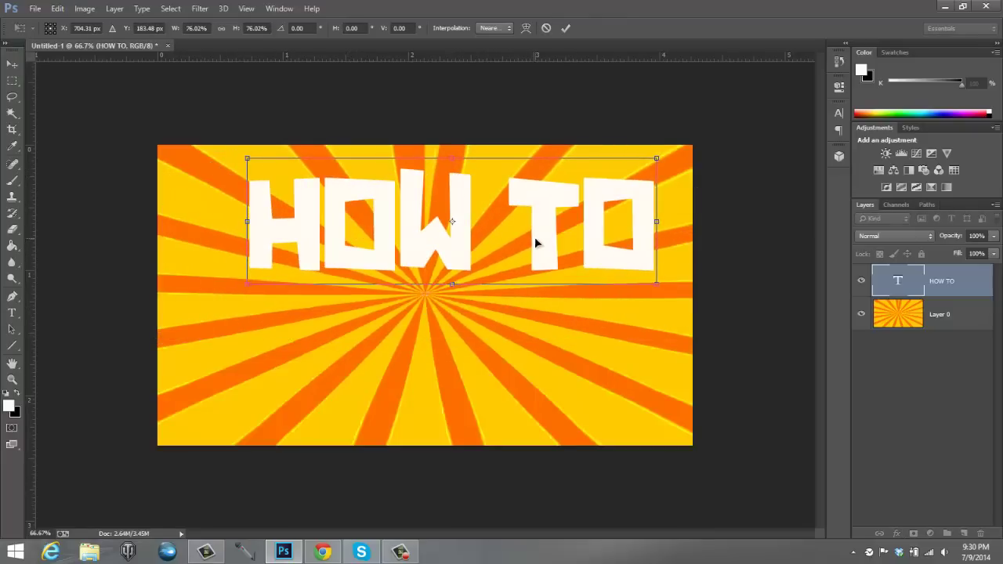
pyautogui.moveTo(655, 158); pyautogui.dragTo(547, 199)
pyautogui.click(57, 9)
pyautogui.click(78, 24)
pyautogui.moveTo(614, 170)
pyautogui.mouseDown()
pyautogui.moveTo(462, 202)
pyautogui.moveTo(622, 175)
pyautogui.moveTo(538, 197)
pyautogui.moveTo(615, 179)
pyautogui.moveTo(693, 148)
pyautogui.moveTo(620, 170)
pyautogui.mouseUp()
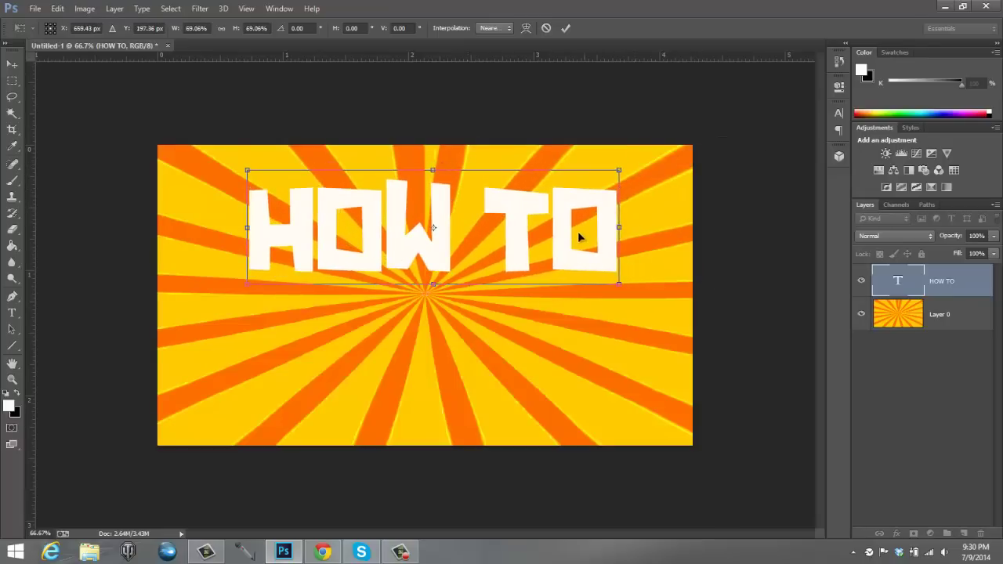
pyautogui.moveTo(580, 237); pyautogui.dragTo(550, 196)
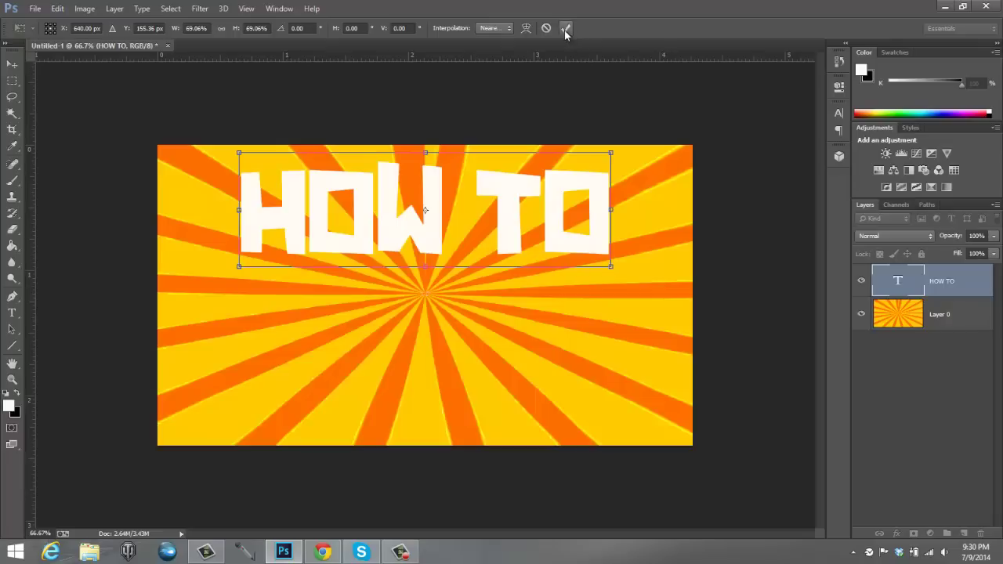
pyautogui.click(565, 29)
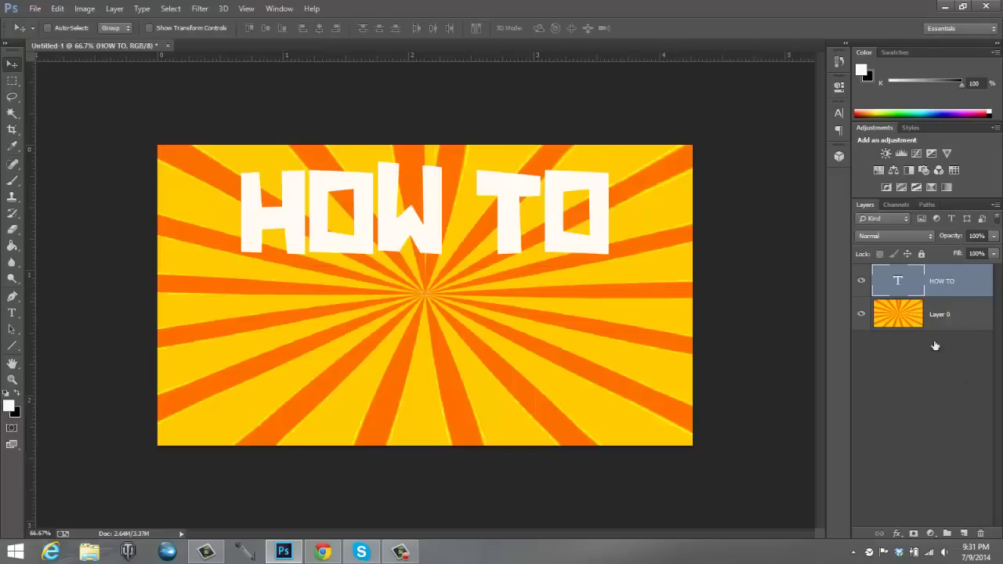
# Add a new type layer reading CREATE in white below HOW TO
pyautogui.click(965, 532)
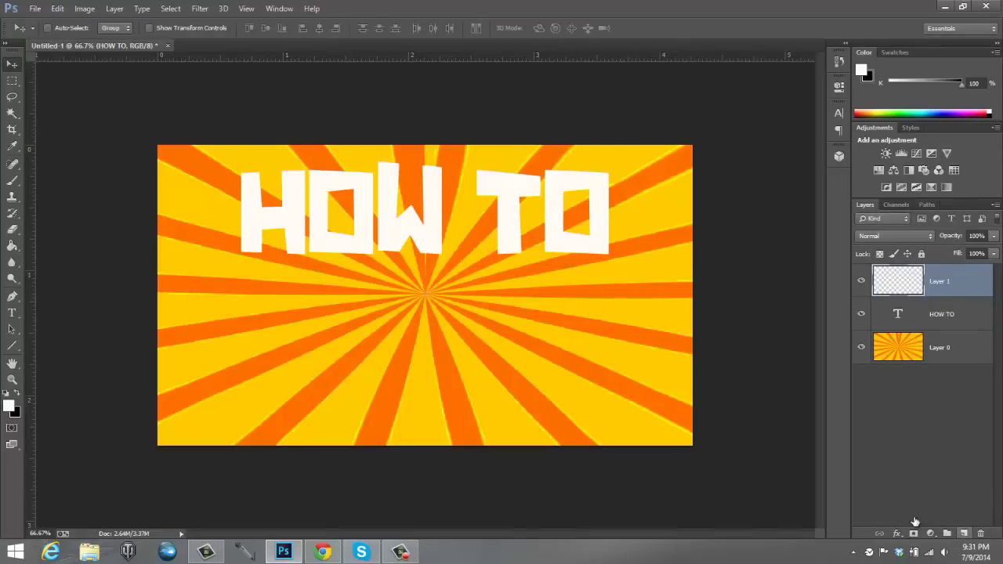
pyautogui.click(12, 312)
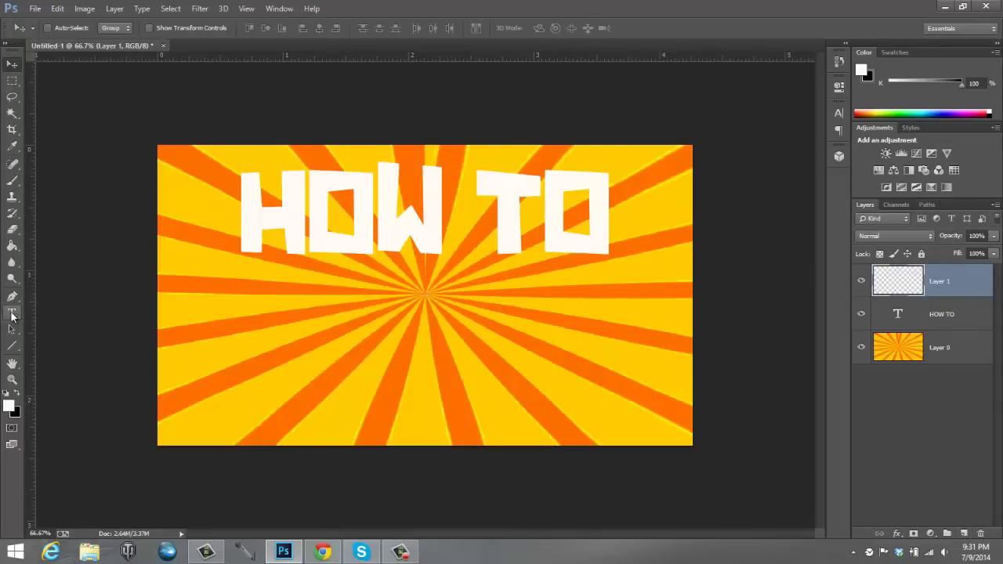
pyautogui.click(311, 319)
pyautogui.write('LREA')
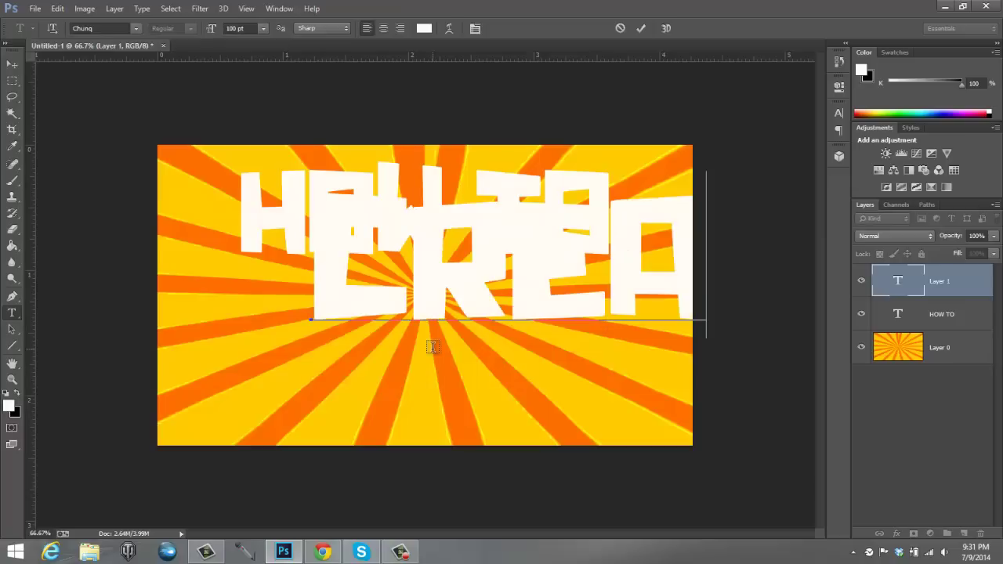
pyautogui.click(640, 28)
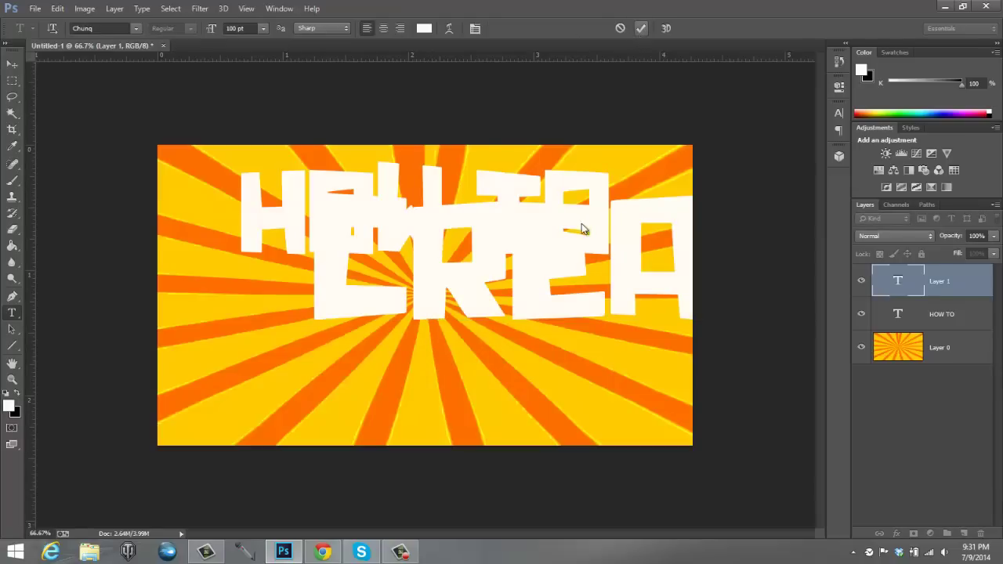
# Scale the CREATE text to about 57% and centre it under HOW TO
pyautogui.hotkey('ctrl', 't')
pyautogui.moveTo(447, 214); pyautogui.dragTo(193, 213)
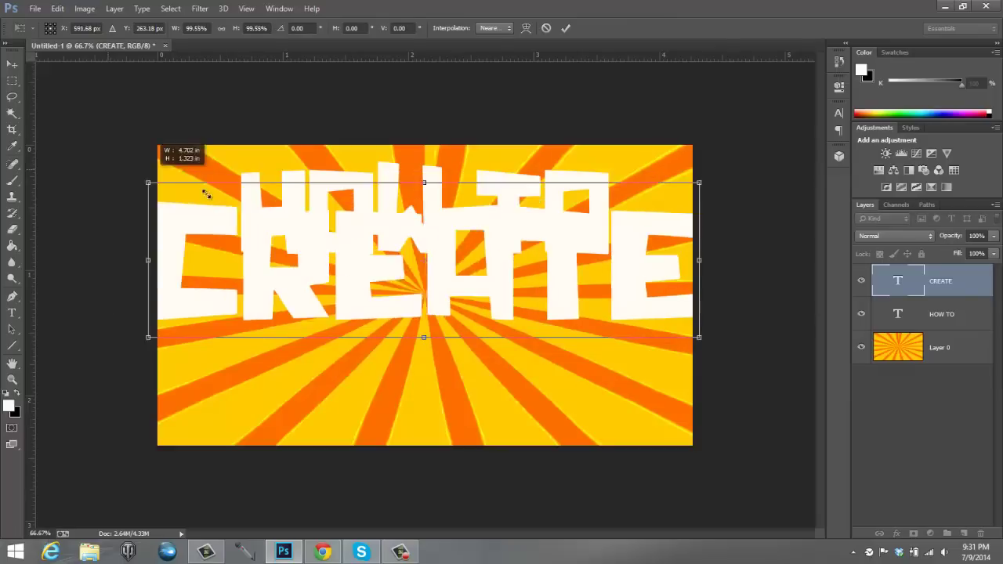
pyautogui.moveTo(206, 194); pyautogui.dragTo(353, 246)
pyautogui.moveTo(568, 304); pyautogui.dragTo(468, 304)
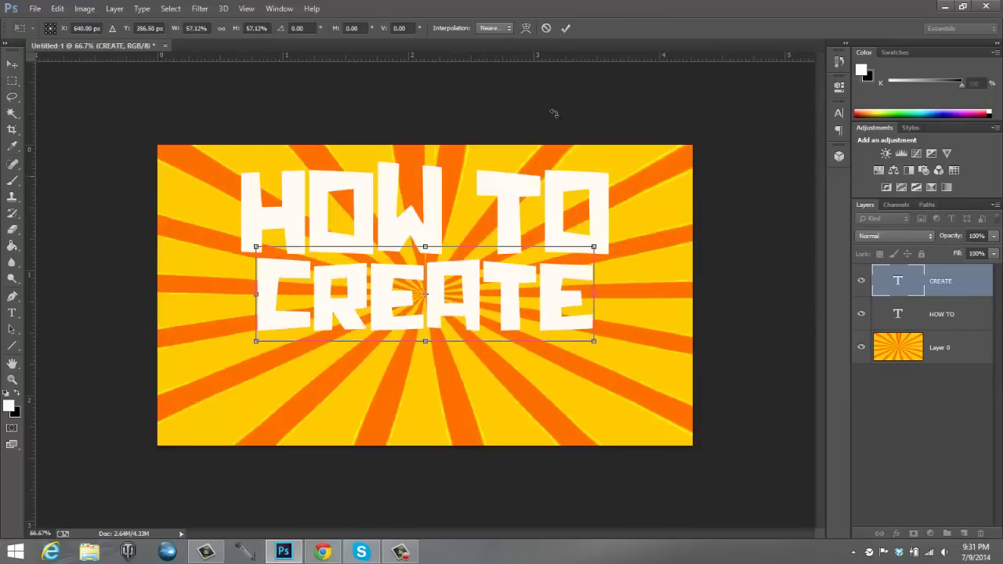
# Commit CREATE's placement, then type a white letter A on a new layer below it
pyautogui.click(565, 28)
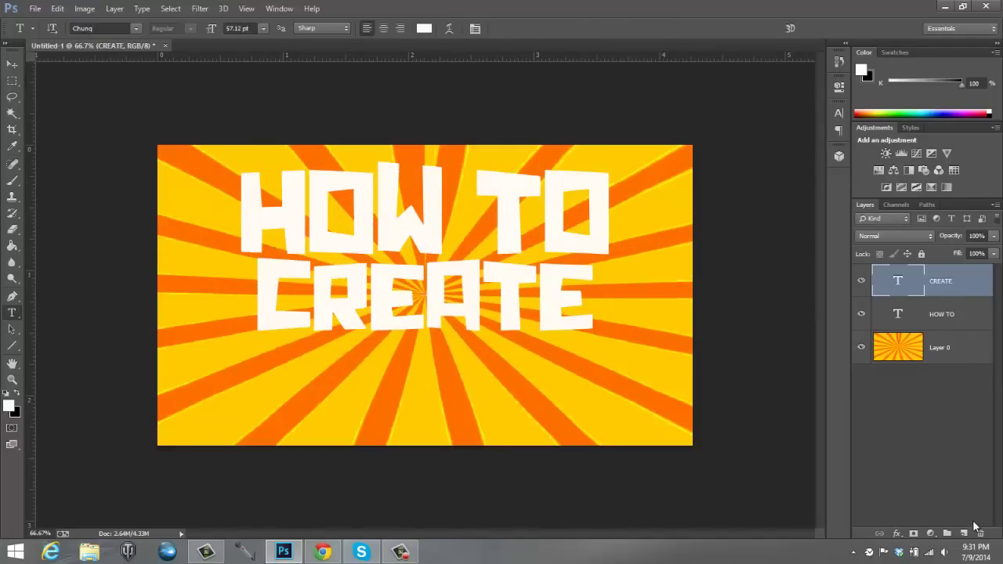
pyautogui.click(963, 534)
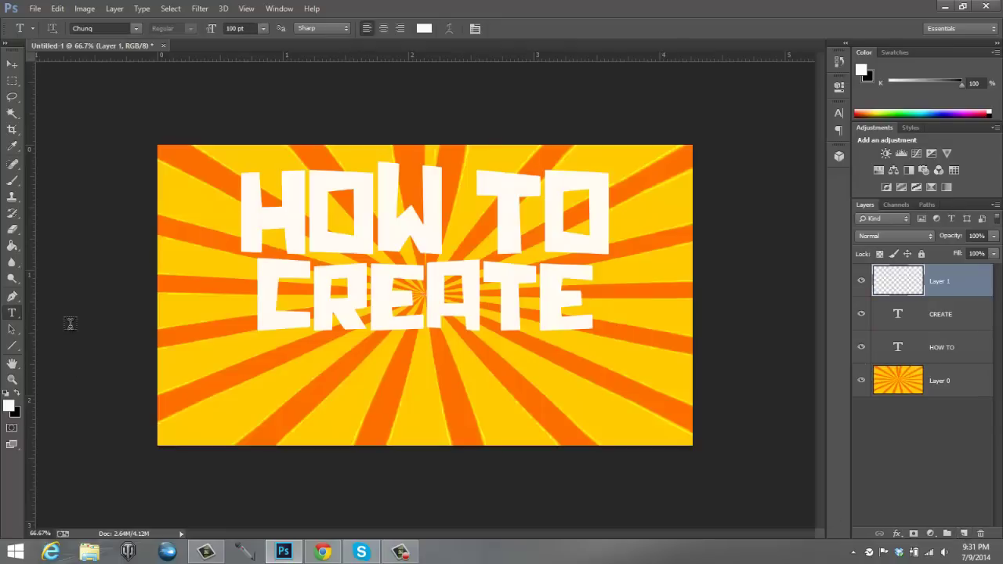
pyautogui.click(269, 375)
pyautogui.write('A')
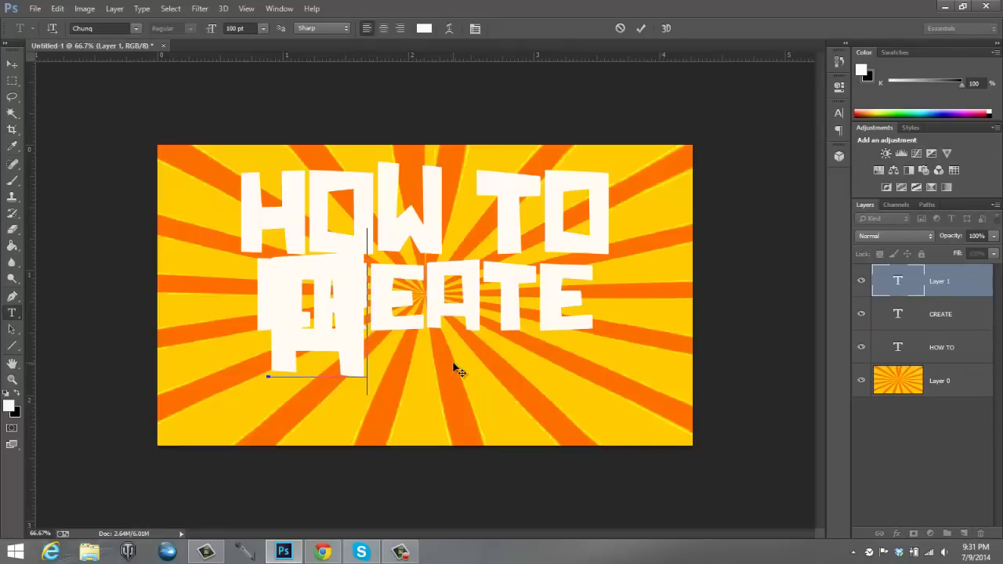
pyautogui.click(641, 29)
# Scale the A to about 66% and place it under the left end of CREATE
pyautogui.hotkey('ctrl', 't')
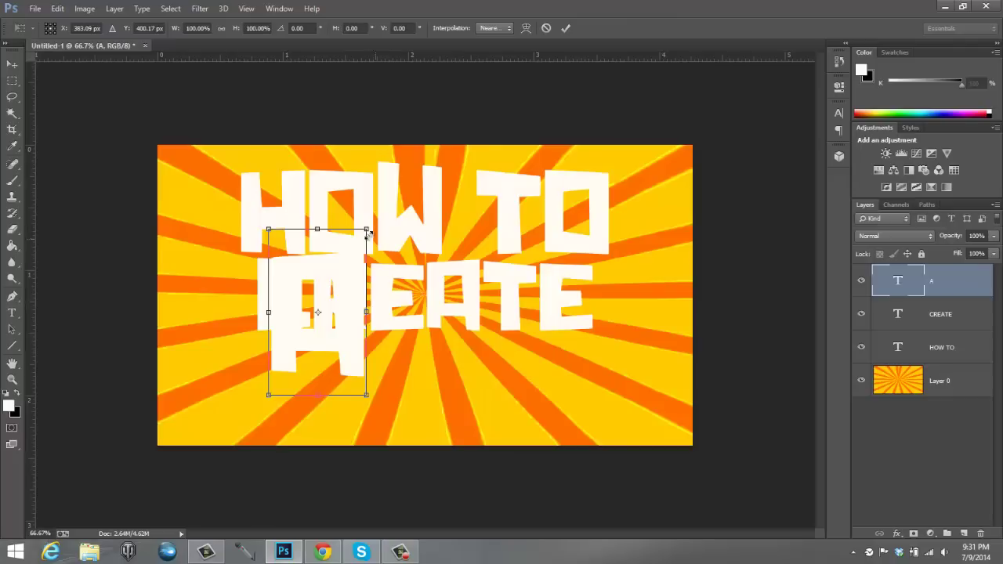
pyautogui.moveTo(368, 232); pyautogui.dragTo(386, 283)
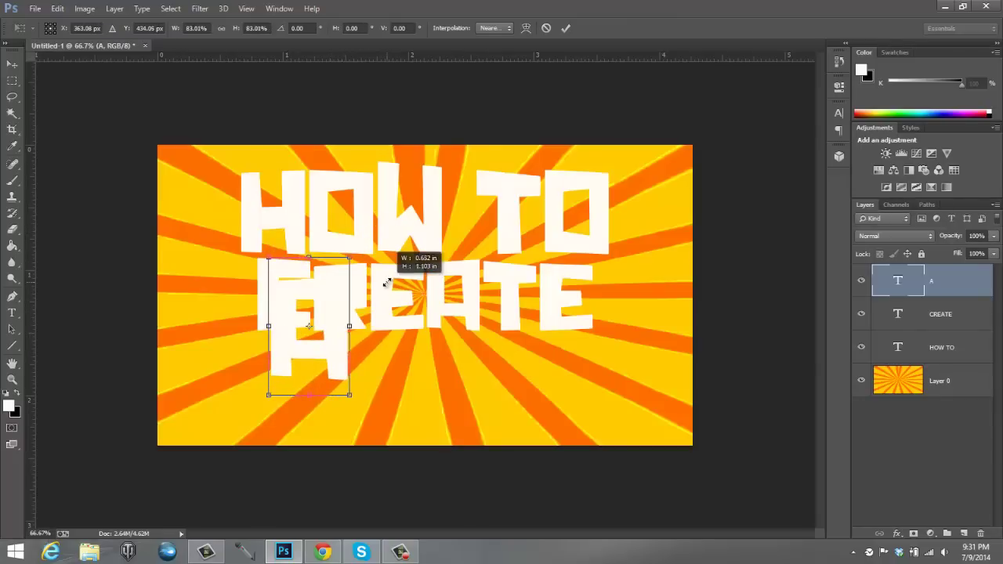
pyautogui.moveTo(281, 353); pyautogui.dragTo(232, 400)
pyautogui.moveTo(231, 317); pyautogui.dragTo(248, 344)
pyautogui.moveTo(304, 362); pyautogui.dragTo(301, 361)
pyautogui.click(566, 28)
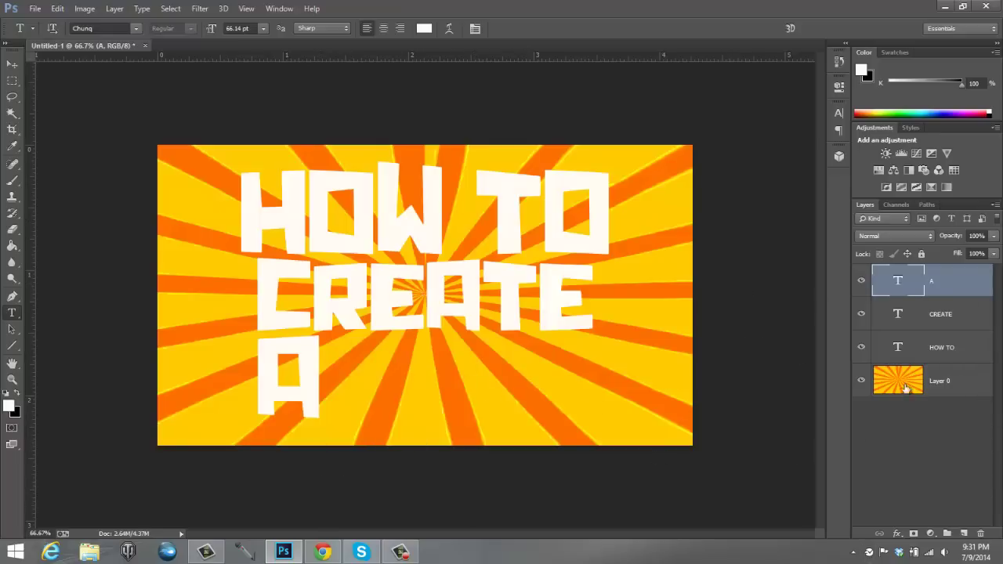
# Hide Layer 0, merge the three text layers with Layer > Merge Visible, then show Layer 0 again
pyautogui.rightClick(951, 283)
pyautogui.click(972, 282)
pyautogui.click(57, 7)
pyautogui.click(85, 8)
pyautogui.click(863, 380)
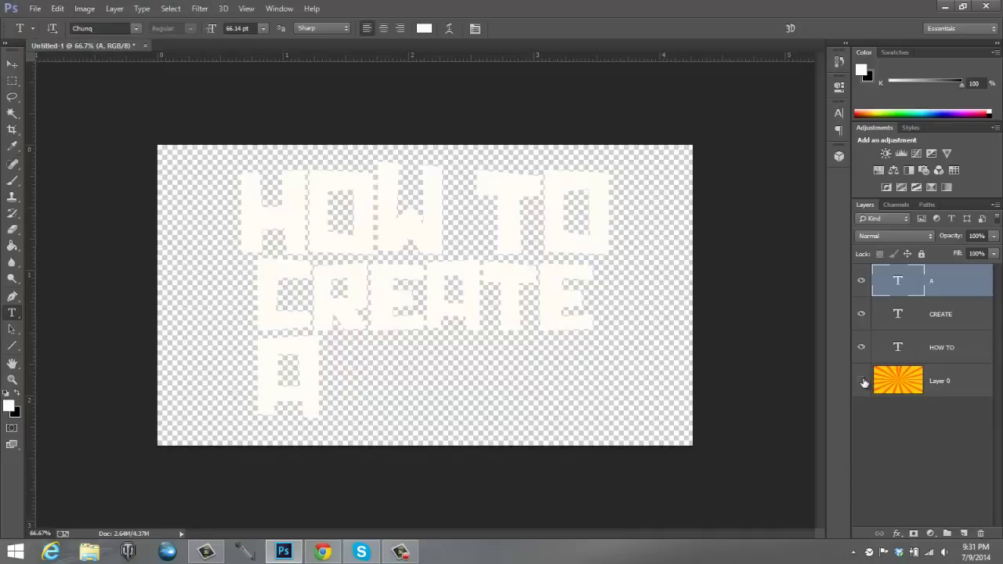
pyautogui.click(86, 9)
pyautogui.moveTo(56, 10)
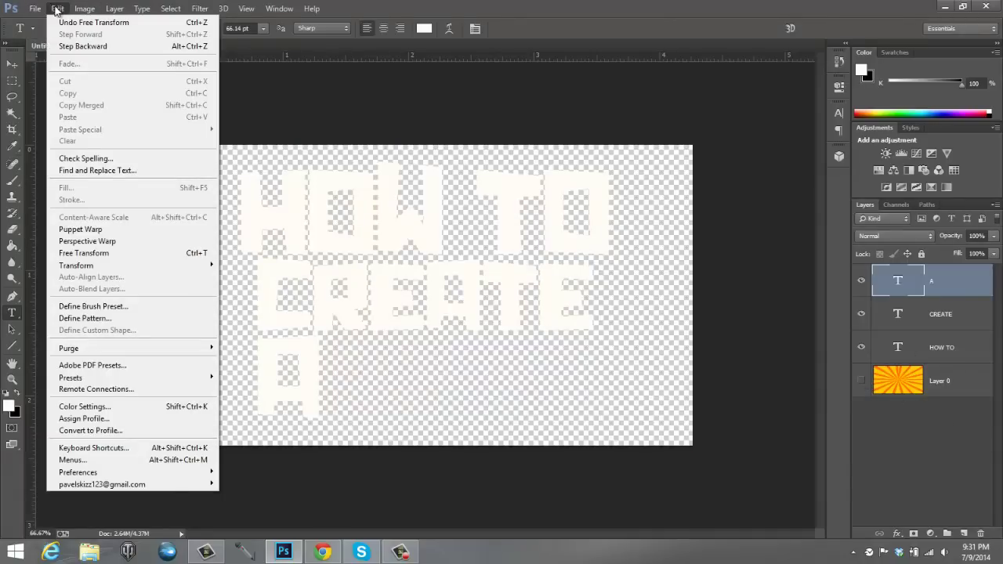
pyautogui.click(85, 8)
pyautogui.click(115, 8)
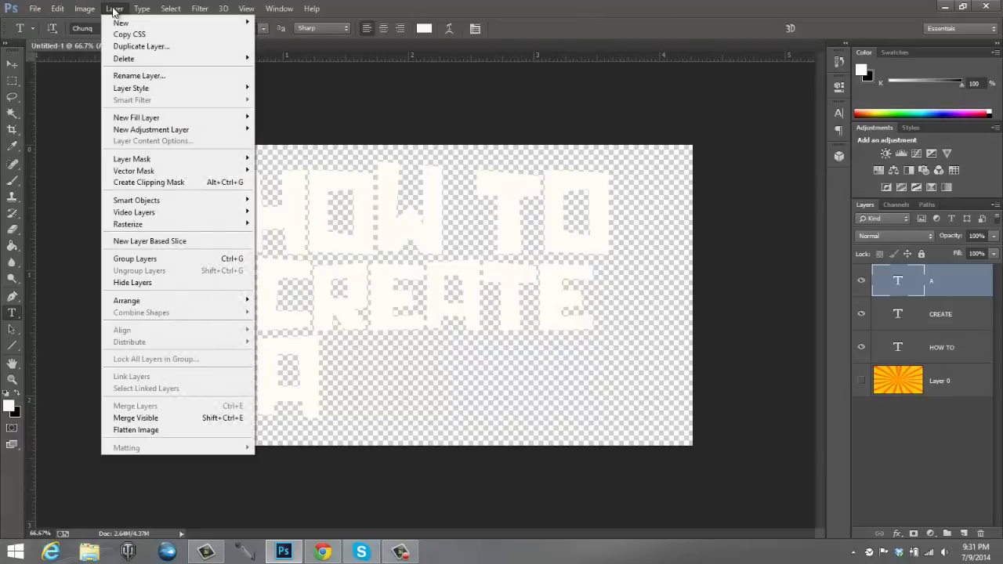
pyautogui.click(170, 416)
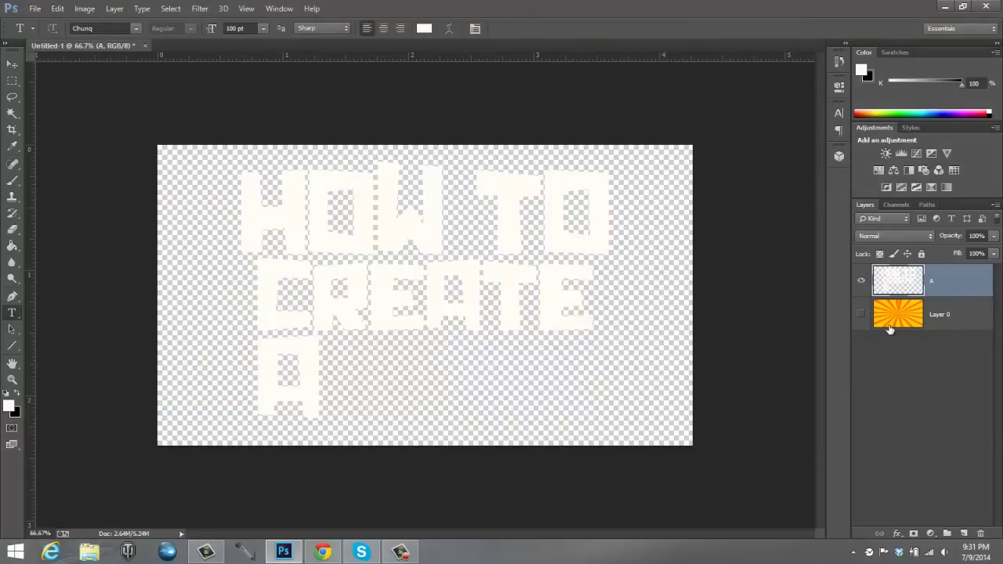
pyautogui.click(862, 315)
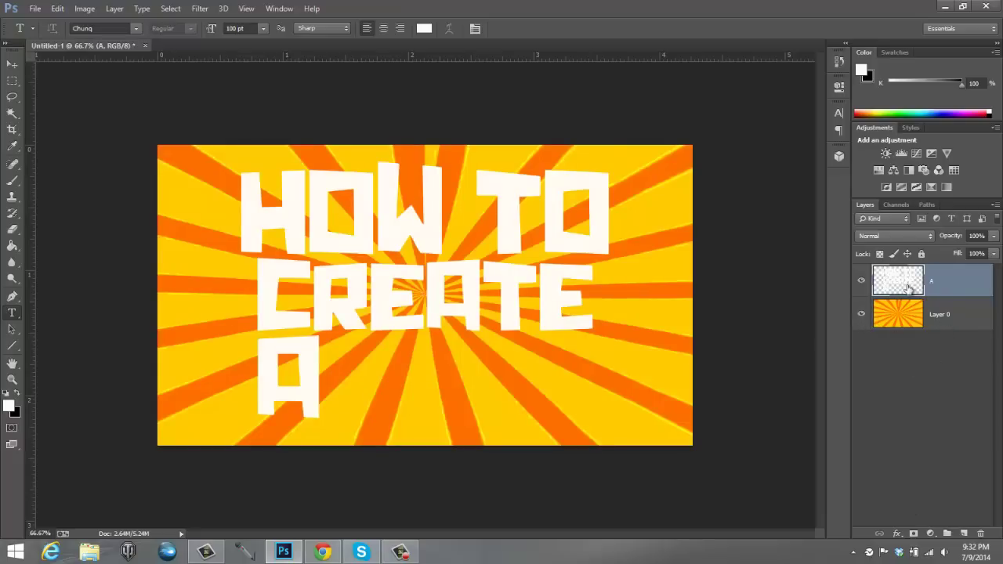
# Scale the merged title to about 79% and shift it up and left
pyautogui.click(12, 64)
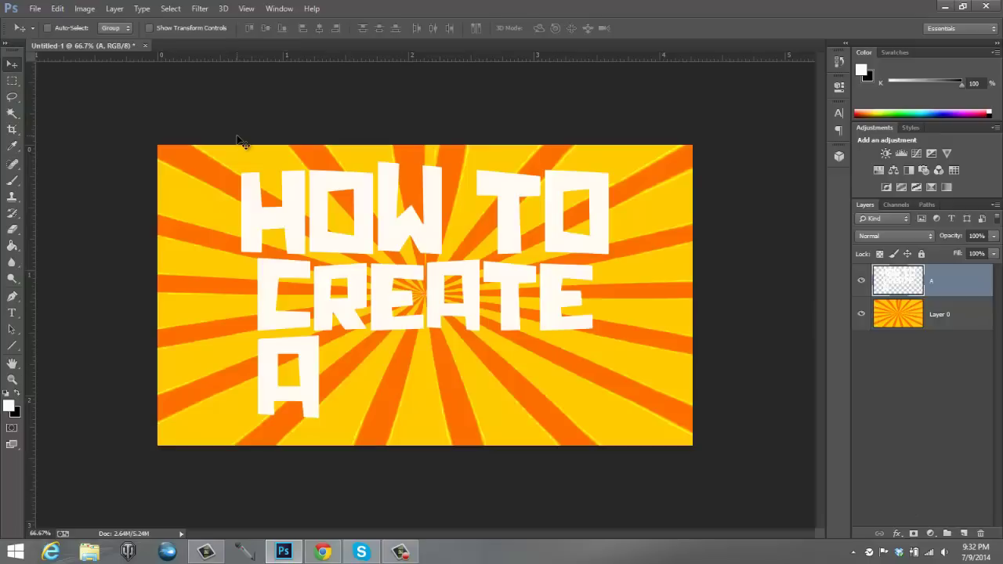
pyautogui.hotkey('ctrl', 't')
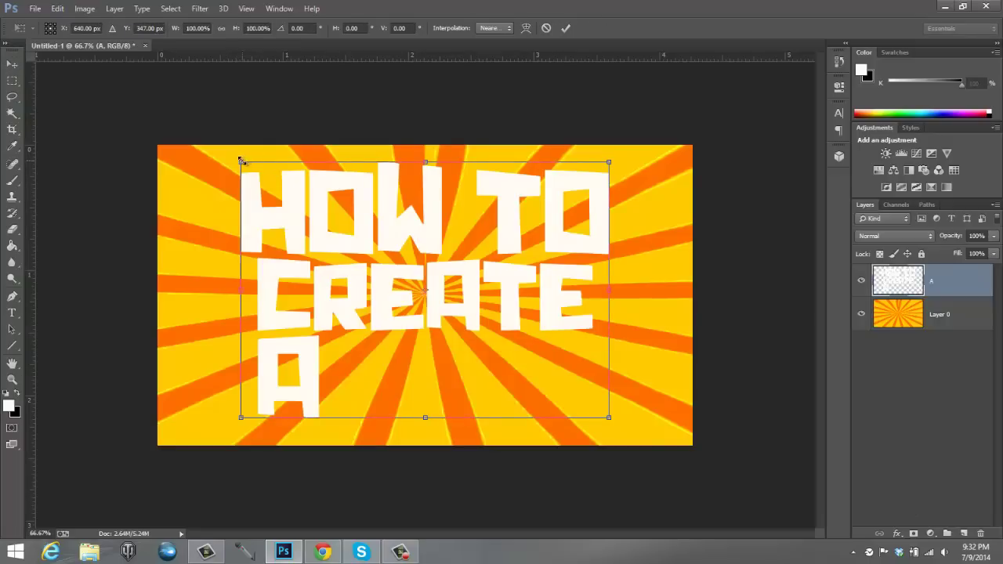
pyautogui.moveTo(243, 161); pyautogui.dragTo(314, 236)
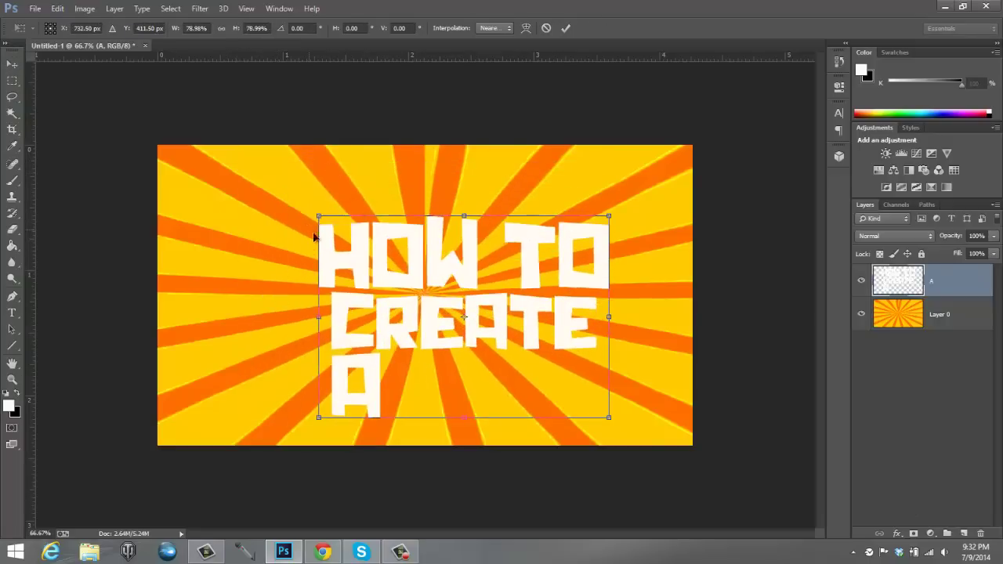
pyautogui.moveTo(450, 307); pyautogui.dragTo(420, 266)
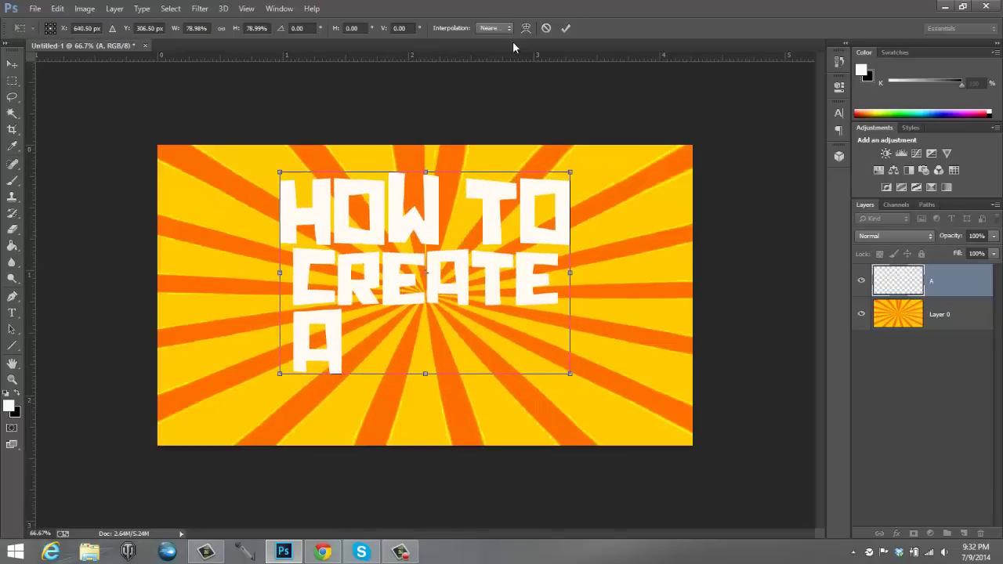
pyautogui.click(566, 29)
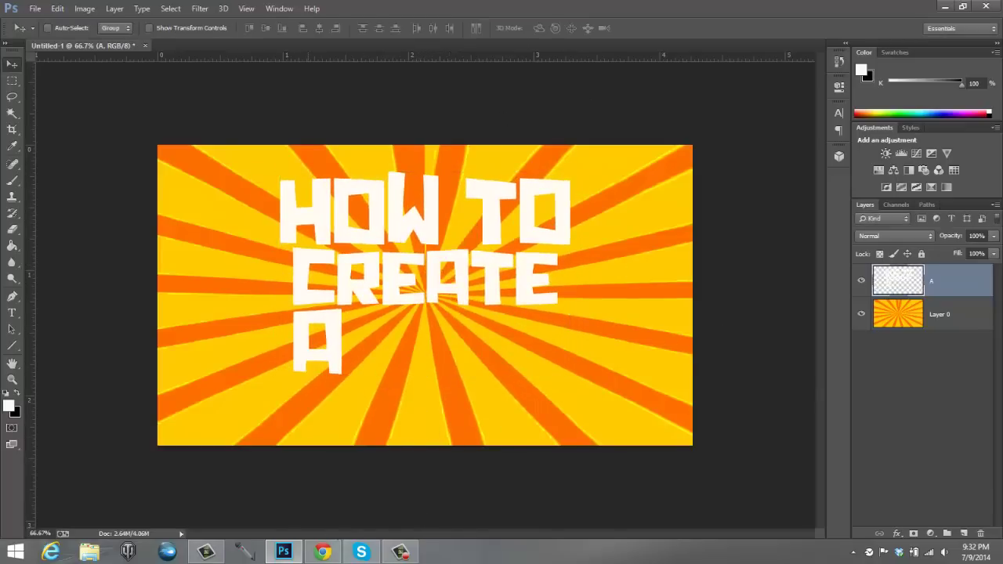
# Search Google Images for 'youtube logo' and paste the dark logo into the thumbnail as Layer 1
pyautogui.click(322, 553)
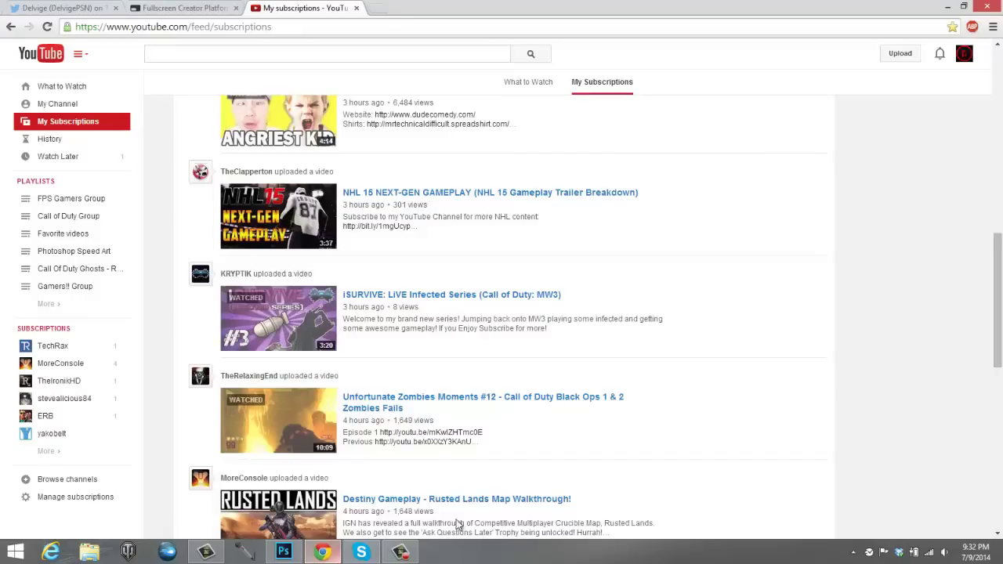
pyautogui.click(378, 9)
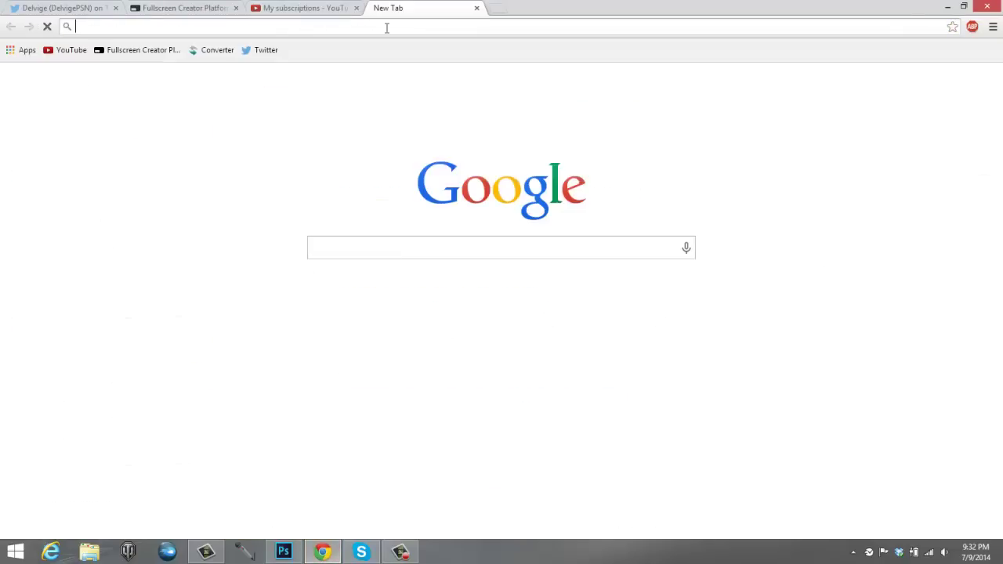
pyautogui.click(470, 248)
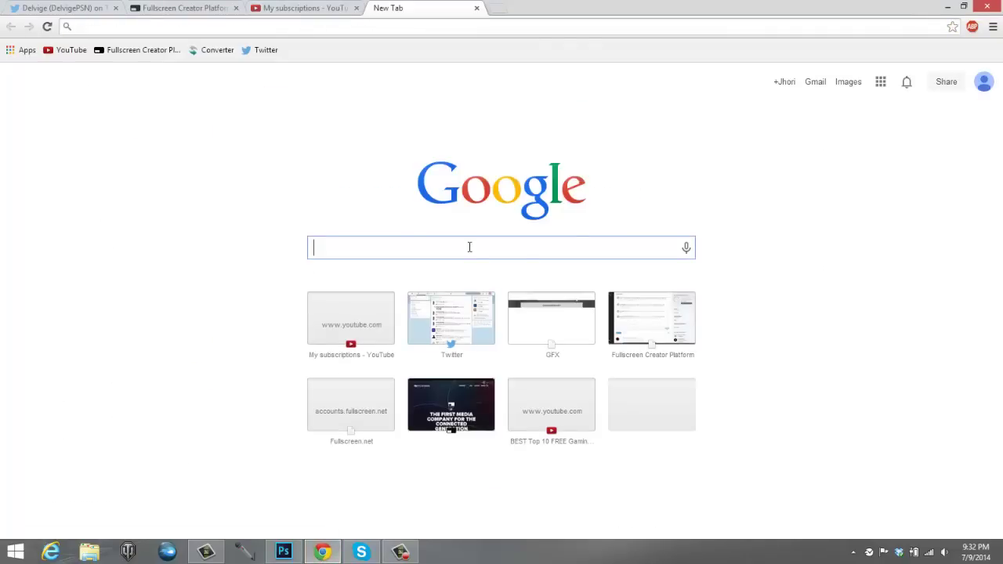
pyautogui.write('youtube lo')
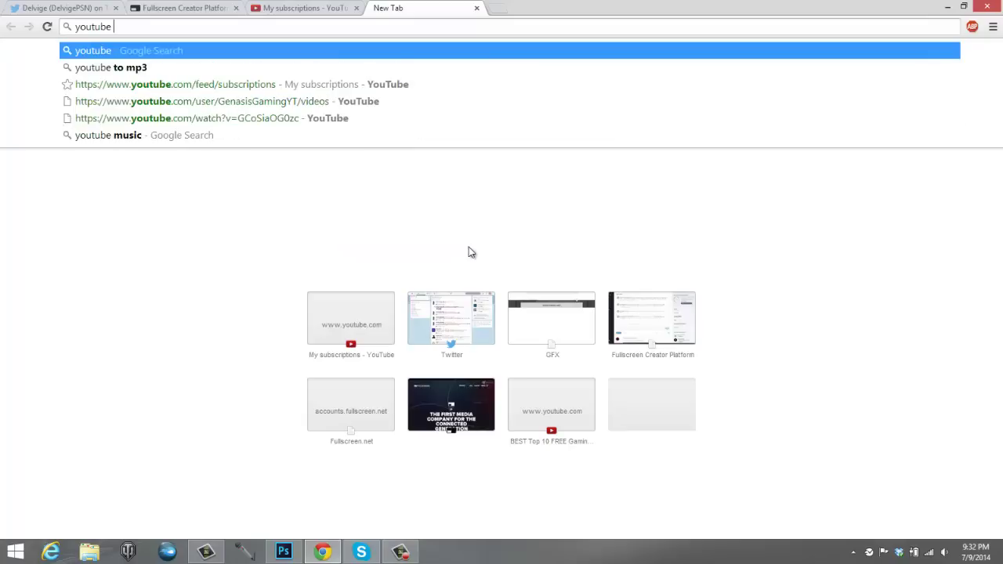
pyautogui.write('go')
pyautogui.press('Return')
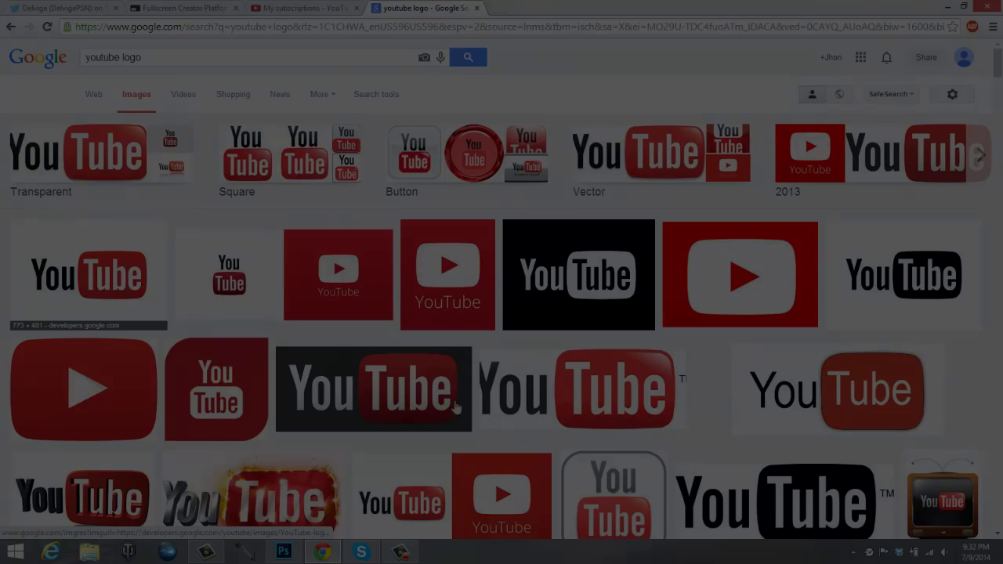
pyautogui.click(374, 390)
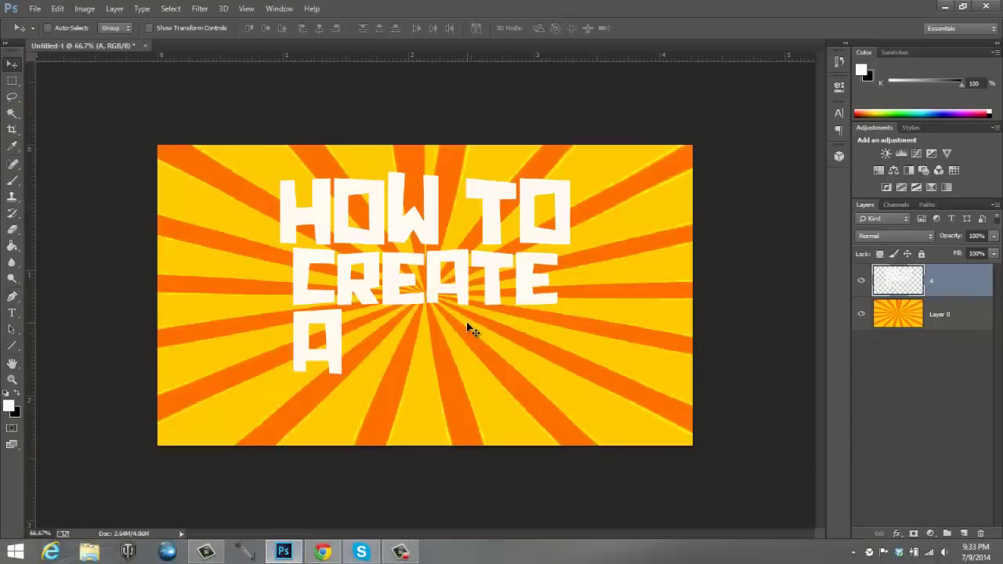
pyautogui.hotkey('ctrl', 'v')
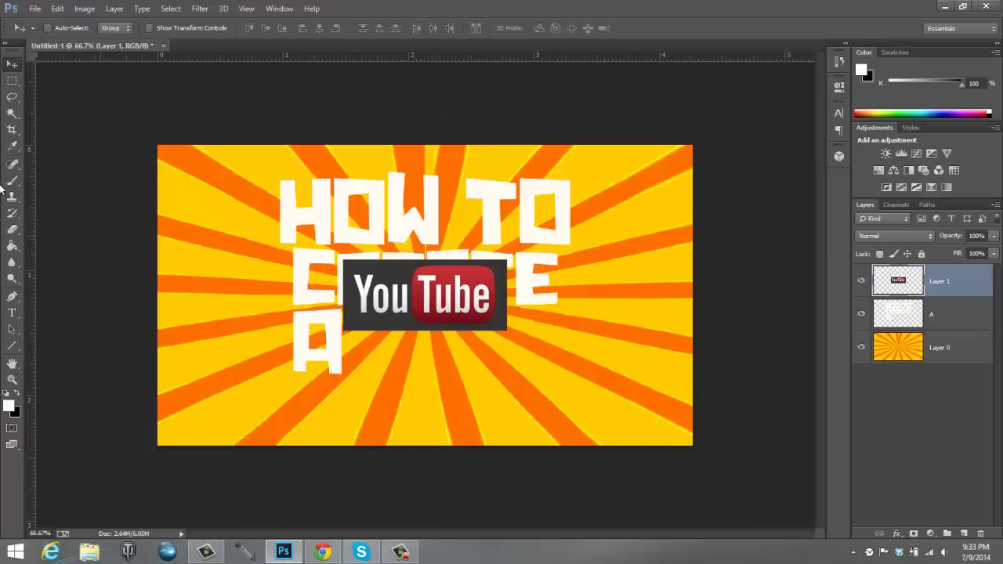
# Select and delete the dark background box around the YouTube logo, then deselect
pyautogui.click(12, 113)
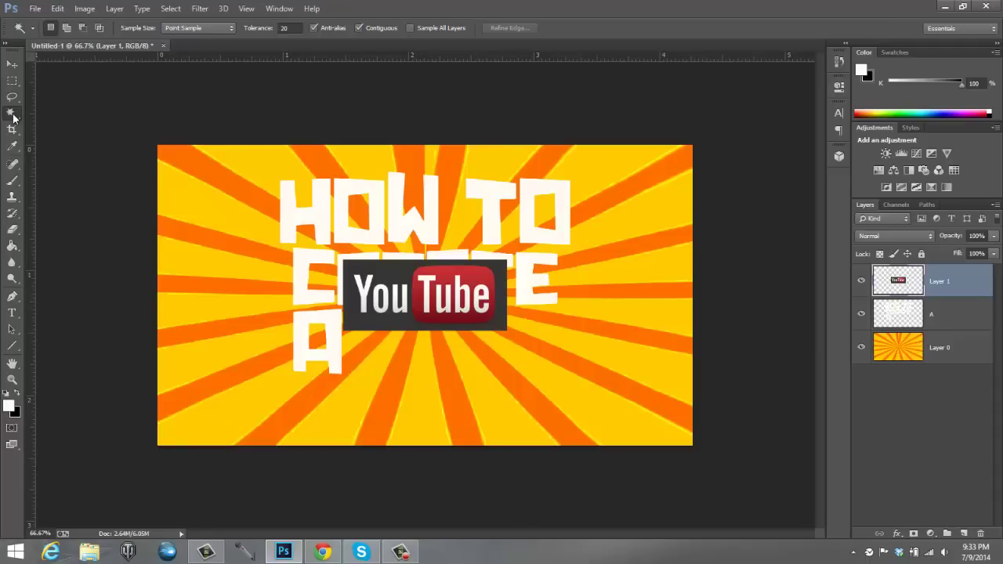
pyautogui.click(381, 330)
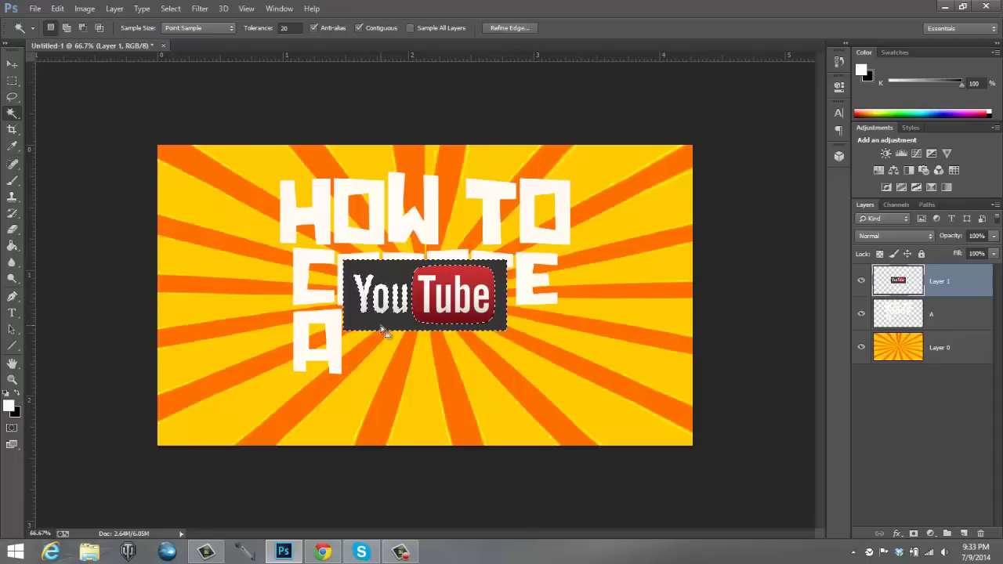
pyautogui.press('Delete')
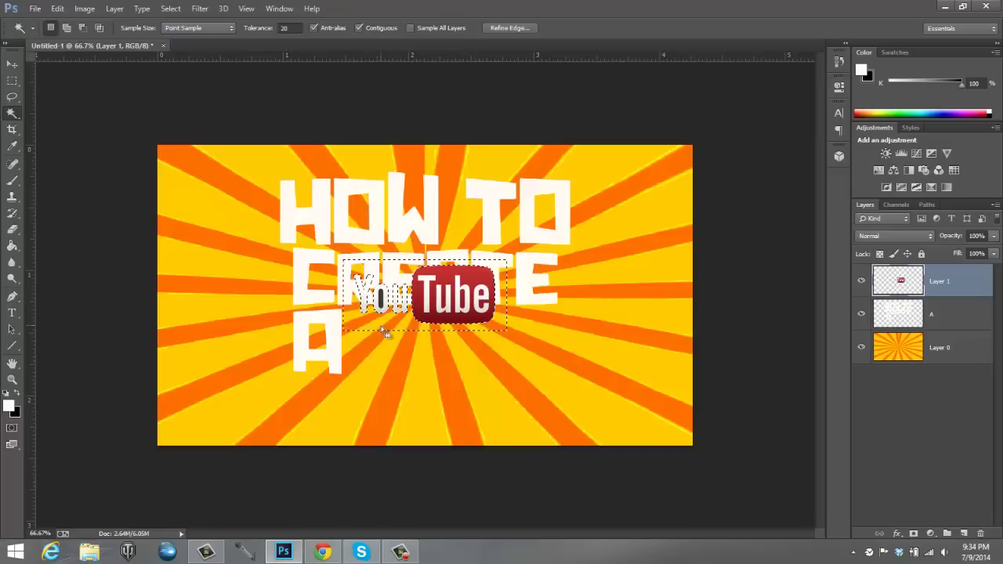
pyautogui.click(380, 297)
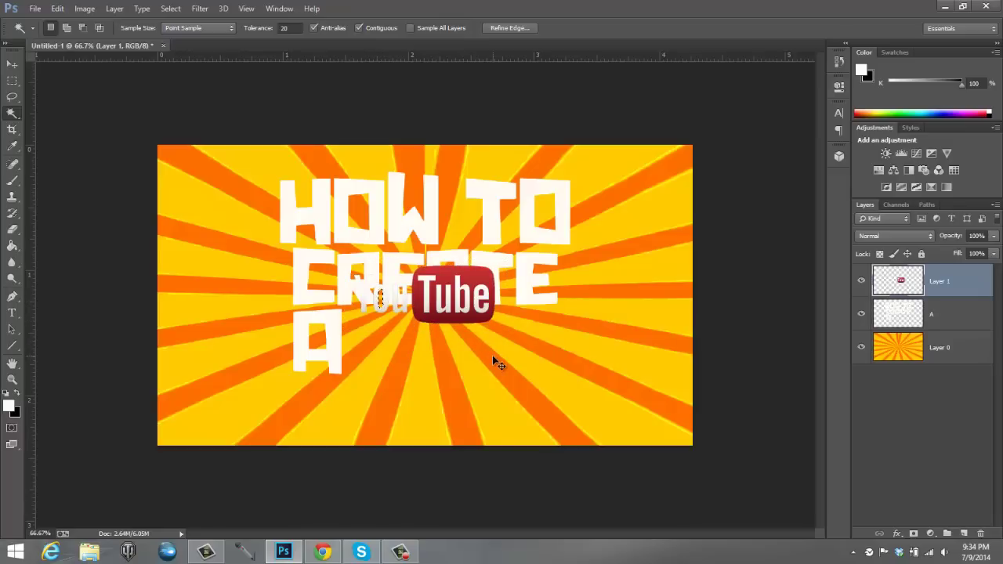
pyautogui.hotkey('ctrl', 'd')
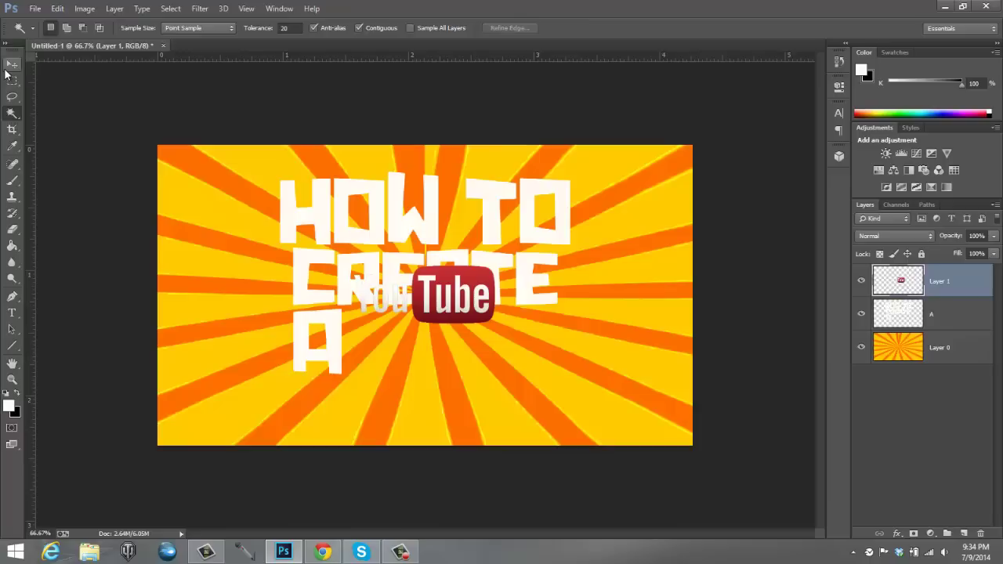
# Enlarge the logo to about 121%, set it beside the A, and move Layer 1 below the title layer
pyautogui.click(12, 65)
pyautogui.moveTo(436, 304); pyautogui.dragTo(531, 376)
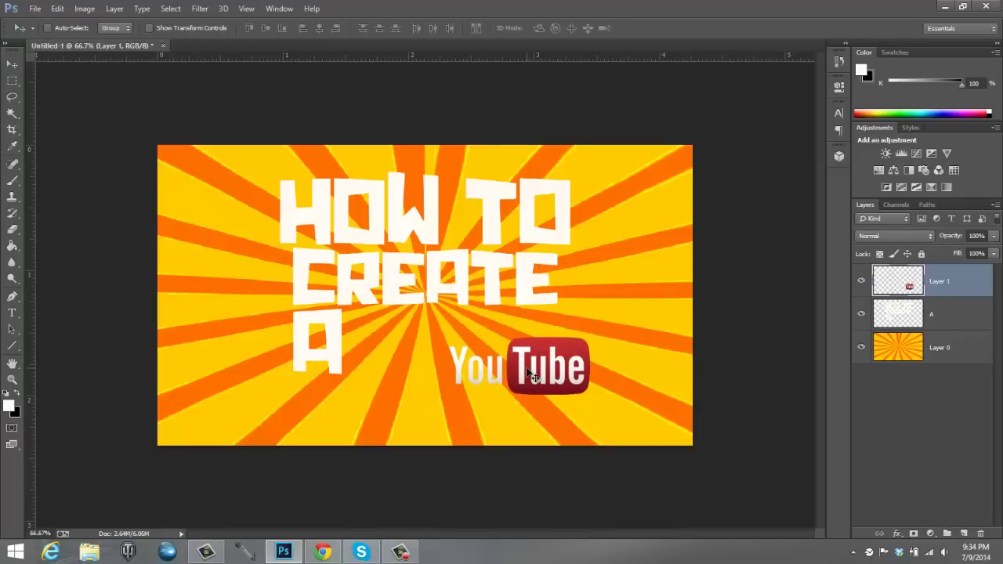
pyautogui.hotkey('ctrl', 't')
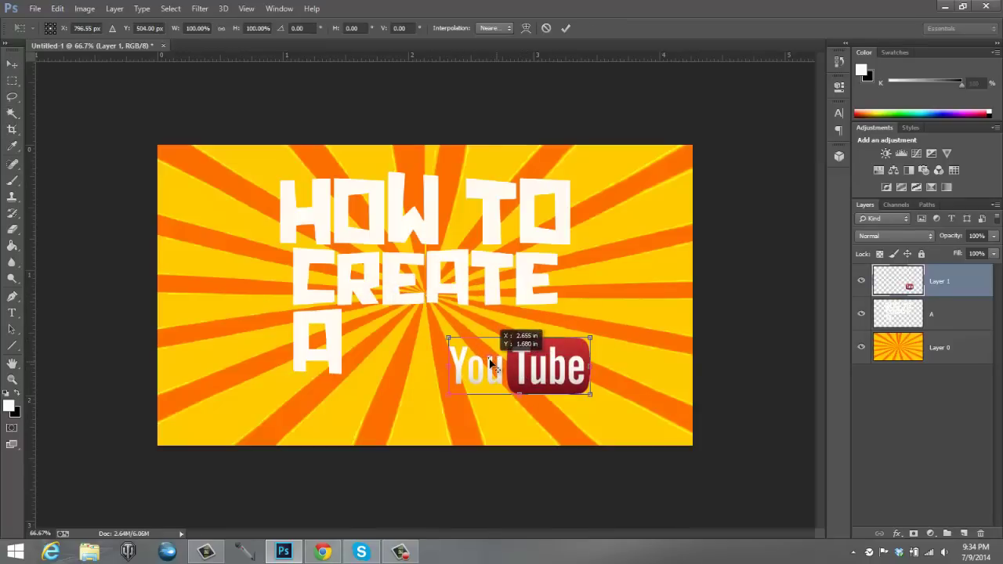
pyautogui.moveTo(520, 372); pyautogui.dragTo(467, 355)
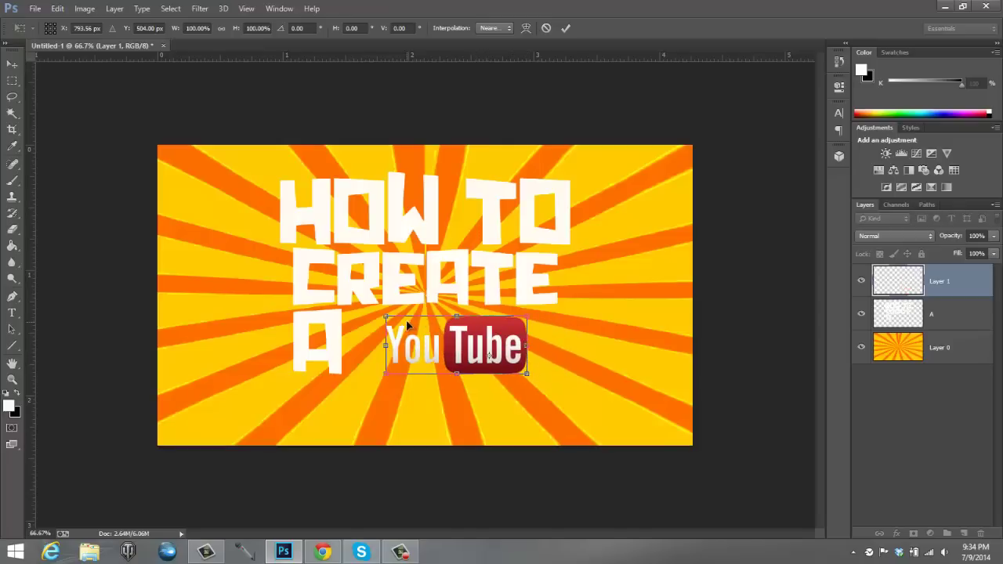
pyautogui.moveTo(386, 318); pyautogui.dragTo(350, 296)
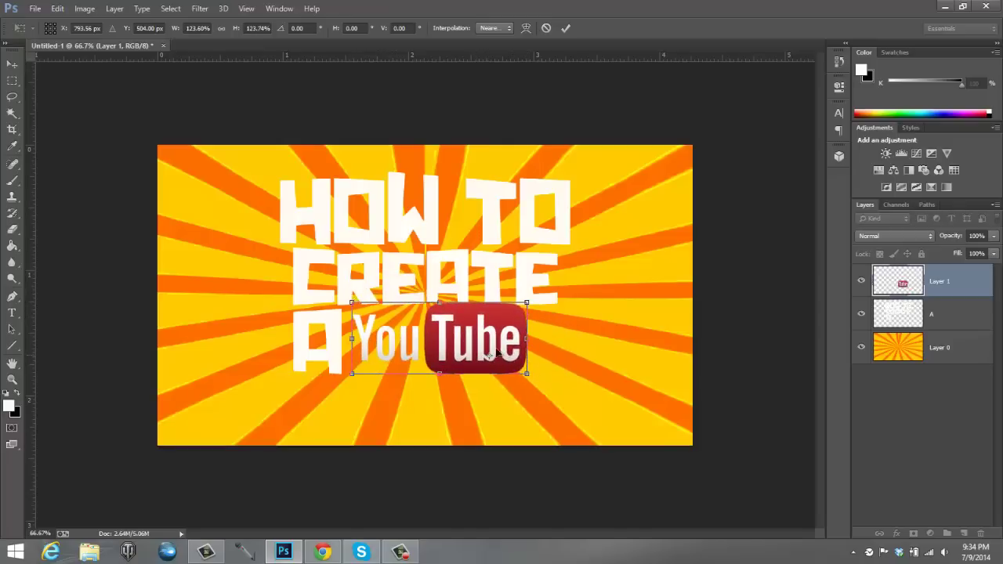
pyautogui.moveTo(490, 345)
pyautogui.mouseDown()
pyautogui.moveTo(515, 351)
pyautogui.moveTo(494, 342)
pyautogui.mouseUp()
pyautogui.click(567, 28)
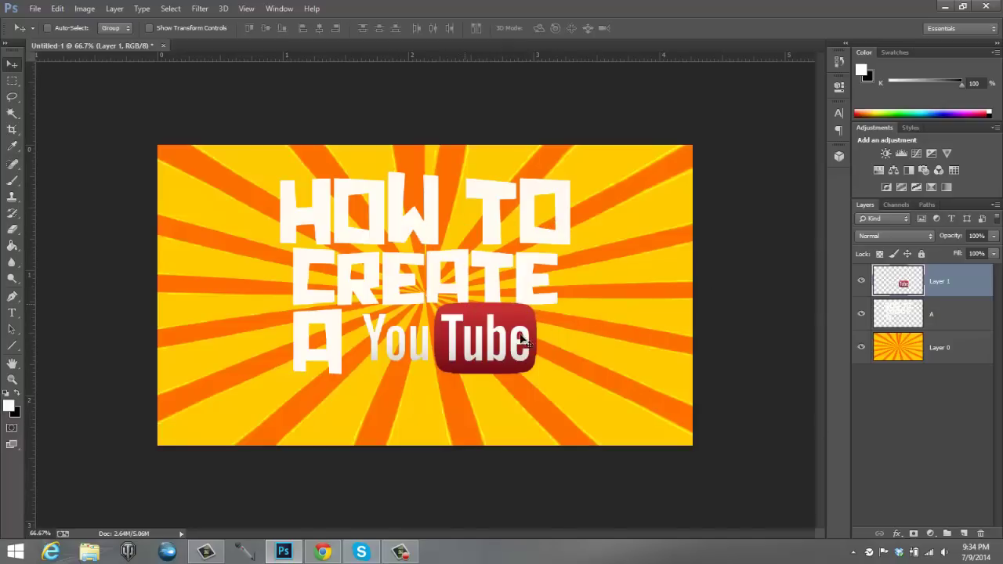
pyautogui.moveTo(939, 293); pyautogui.dragTo(937, 327)
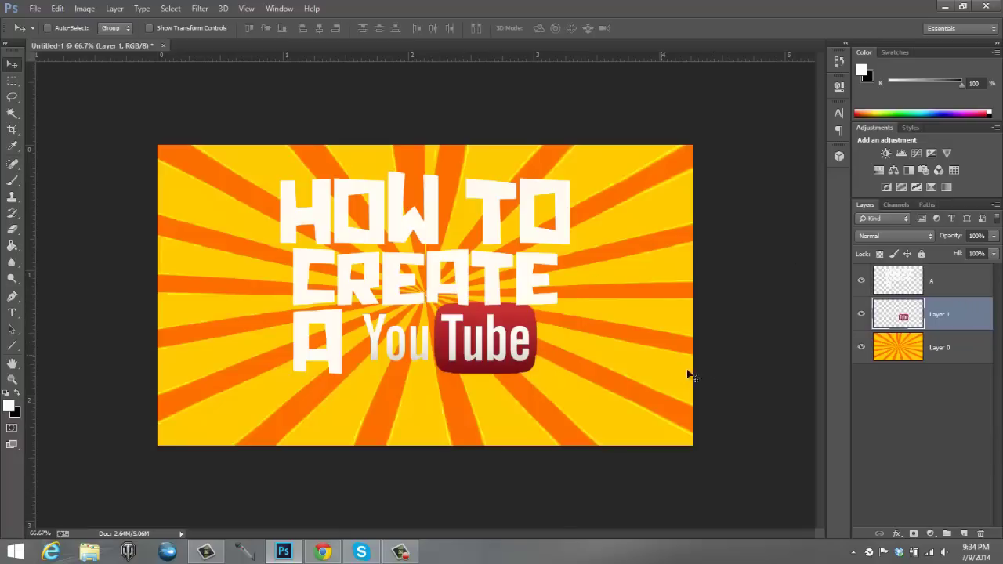
pyautogui.moveTo(490, 347)
pyautogui.mouseDown()
pyautogui.moveTo(497, 355)
pyautogui.moveTo(486, 350)
pyautogui.mouseUp()
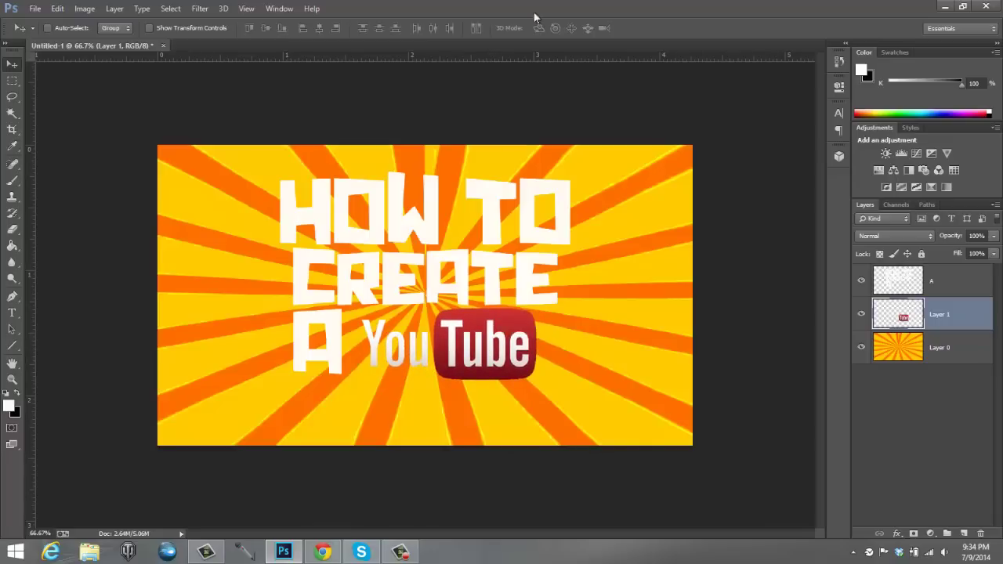
# Add a white THUMBNAIL type layer above layer A
pyautogui.click(893, 292)
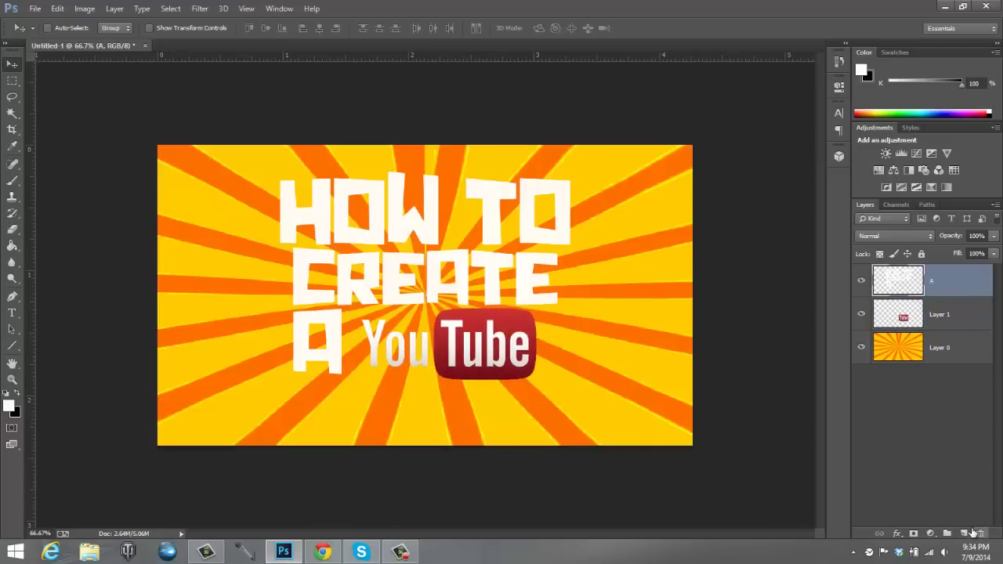
pyautogui.click(964, 533)
pyautogui.click(12, 313)
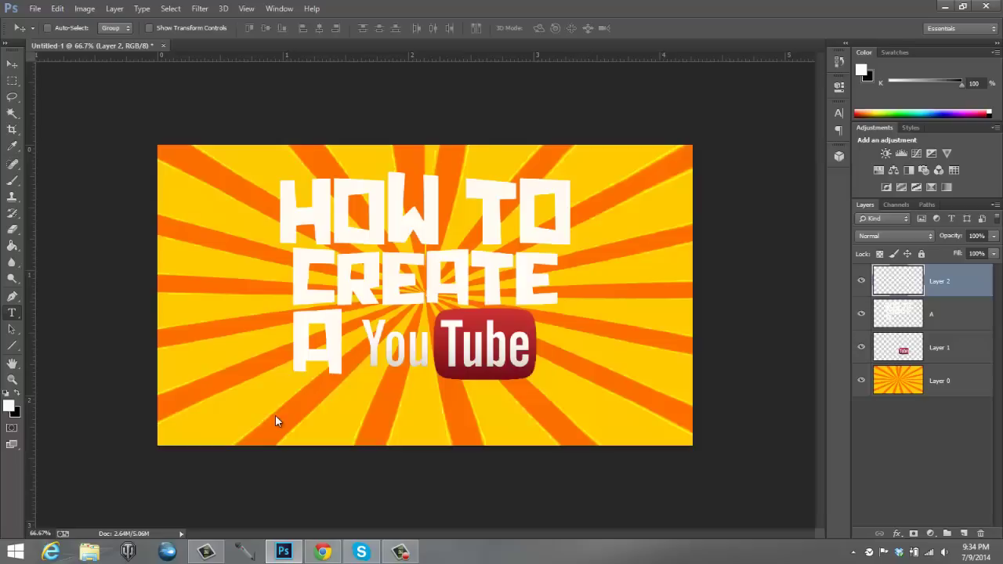
pyautogui.click(311, 415)
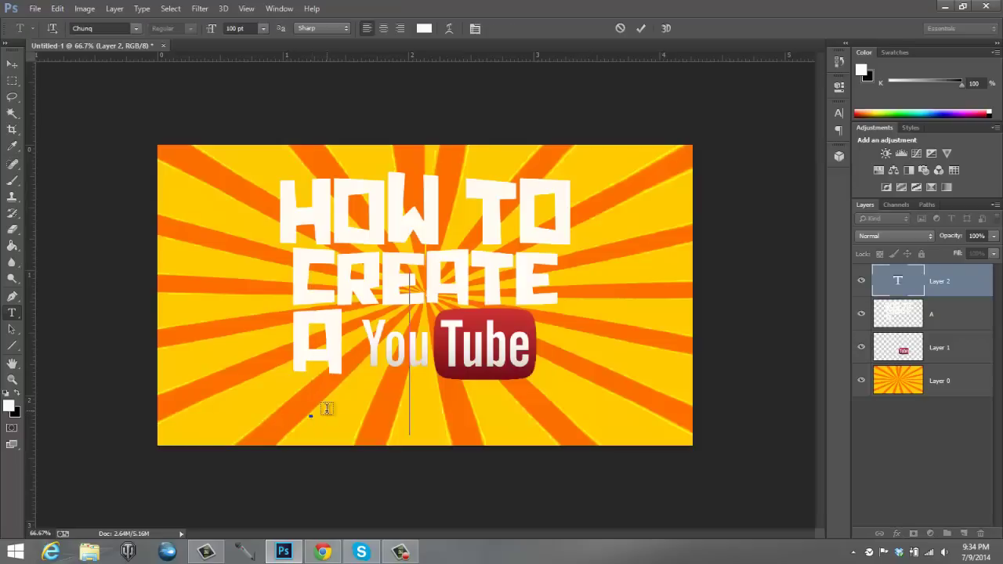
pyautogui.write('THUMB')
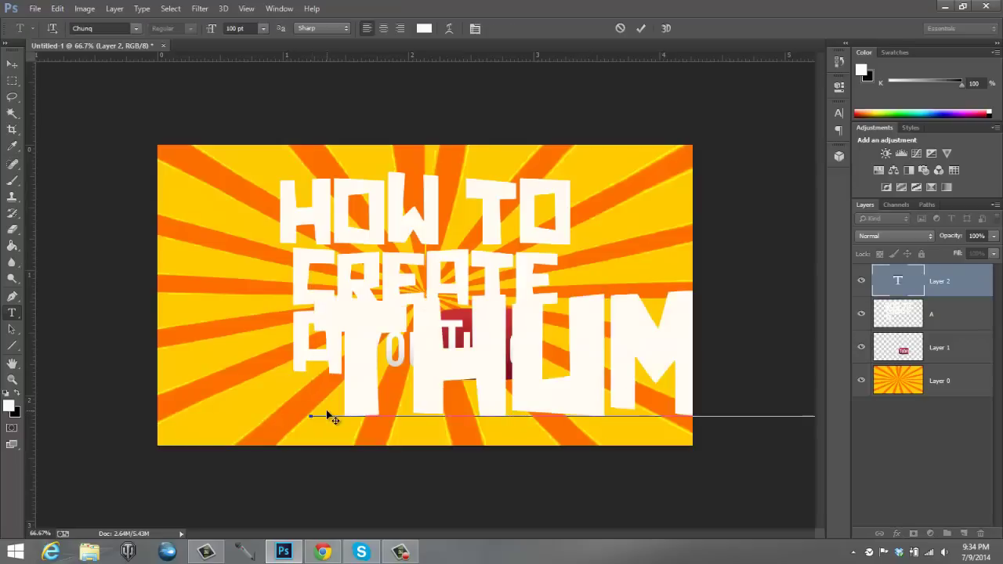
pyautogui.click(637, 32)
# Scale THUMBNAIL down to about 44% and place it beneath the YouTube logo
pyautogui.hotkey('ctrl', 't')
pyautogui.moveTo(451, 355); pyautogui.dragTo(288, 326)
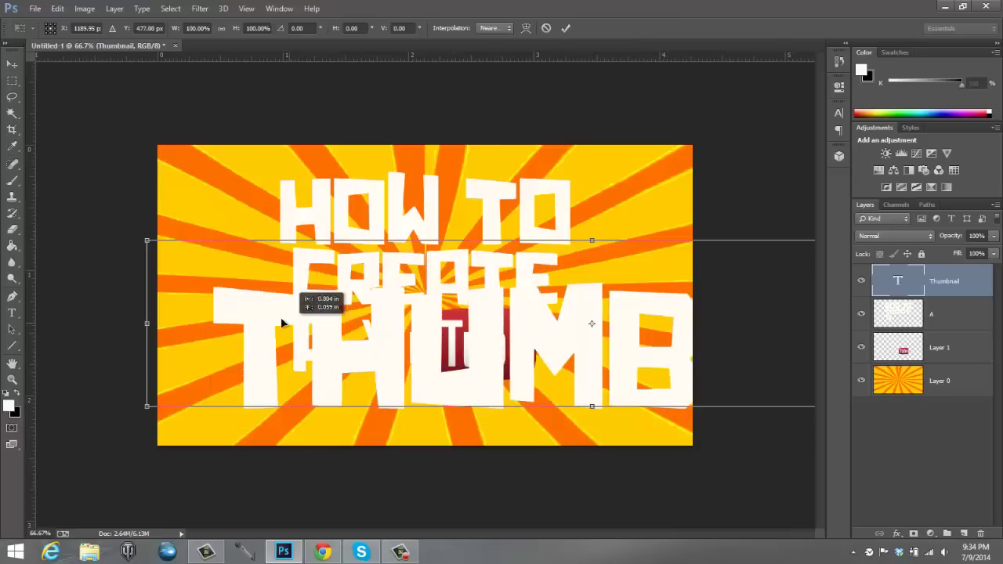
pyautogui.moveTo(181, 258); pyautogui.dragTo(448, 295)
pyautogui.moveTo(569, 348); pyautogui.dragTo(285, 381)
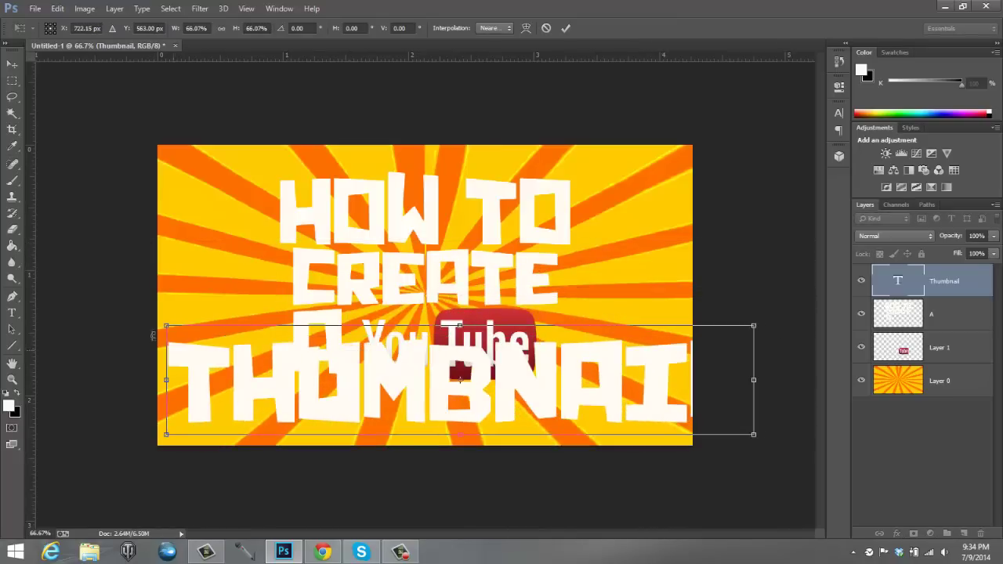
pyautogui.moveTo(165, 332); pyautogui.dragTo(291, 377)
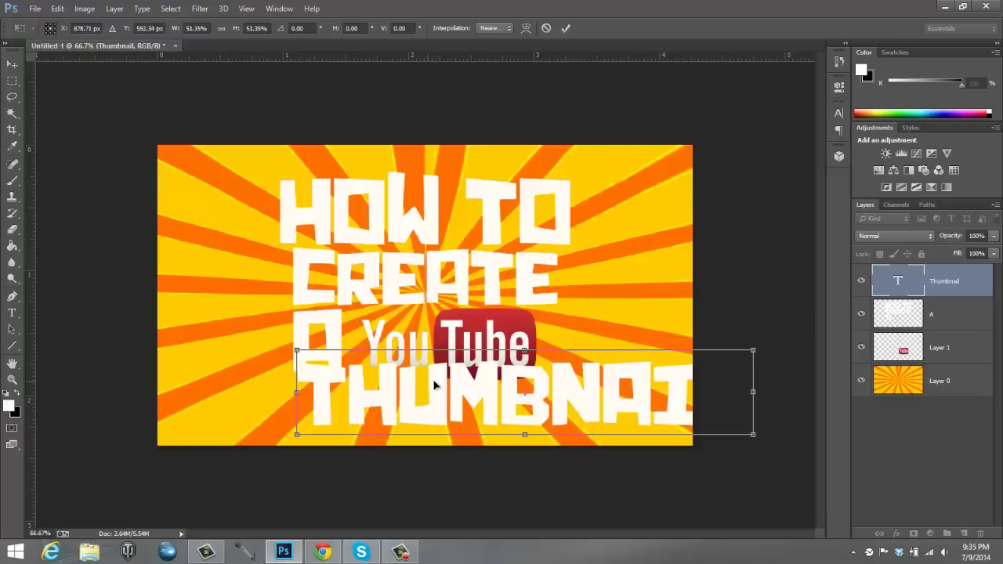
pyautogui.moveTo(438, 387); pyautogui.dragTo(348, 395)
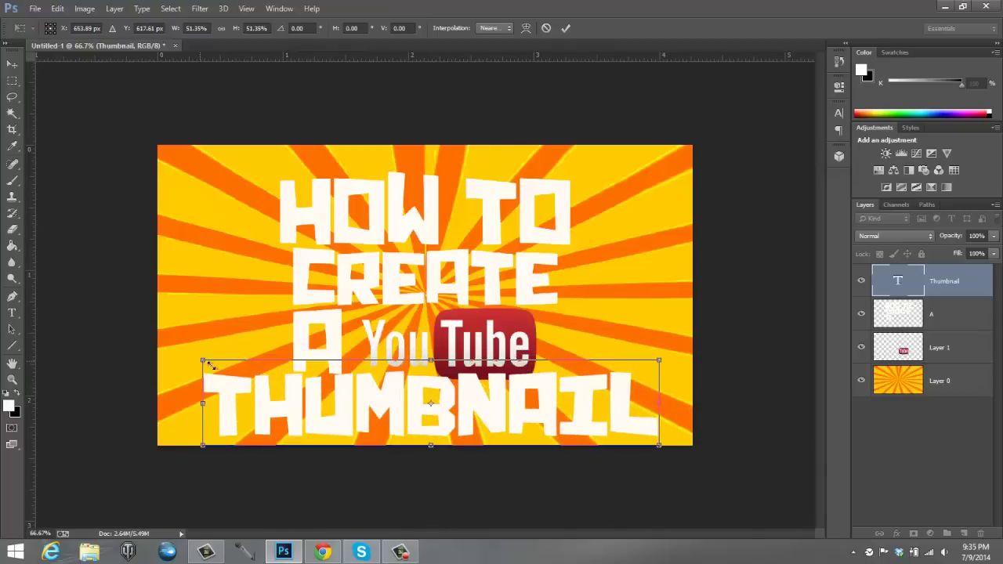
pyautogui.moveTo(210, 366); pyautogui.dragTo(263, 370)
pyautogui.moveTo(413, 398)
pyautogui.mouseDown()
pyautogui.moveTo(394, 401)
pyautogui.moveTo(408, 384)
pyautogui.mouseUp()
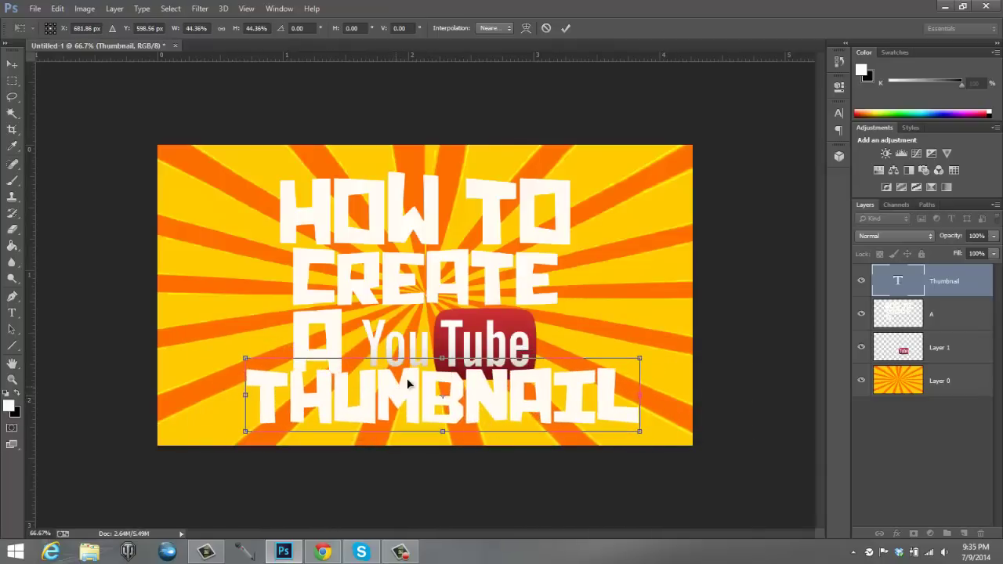
pyautogui.click(566, 28)
# Nudge HOW TO CREATE A up-right, the logo upward, and THUMBNAIL up about 12 px
pyautogui.press('t')
pyautogui.click(944, 314)
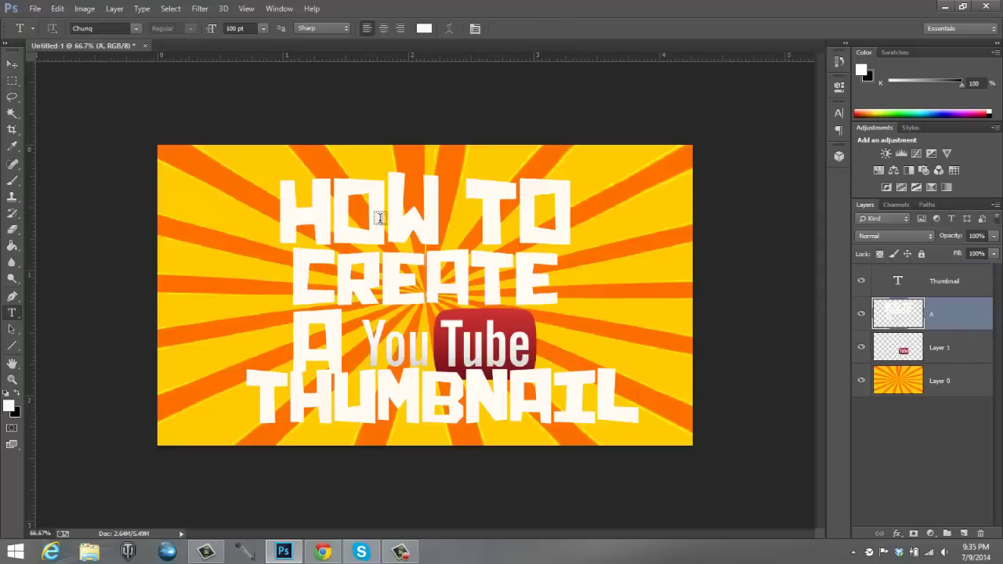
pyautogui.click(11, 63)
pyautogui.moveTo(424, 226); pyautogui.dragTo(438, 207)
pyautogui.click(932, 354)
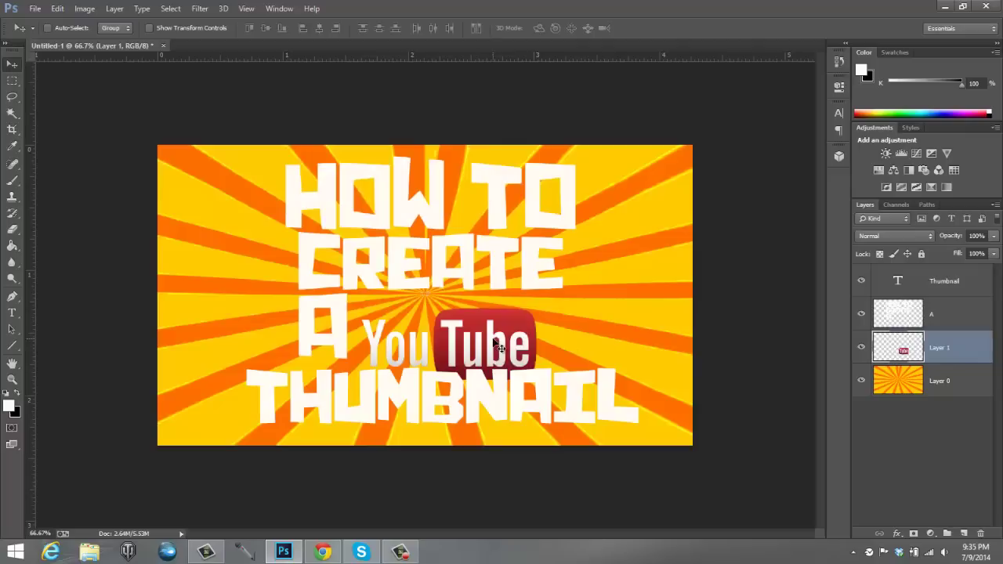
pyautogui.moveTo(500, 349); pyautogui.dragTo(498, 320)
pyautogui.click(913, 378)
pyautogui.click(928, 286)
pyautogui.moveTo(514, 411); pyautogui.dragTo(518, 397)
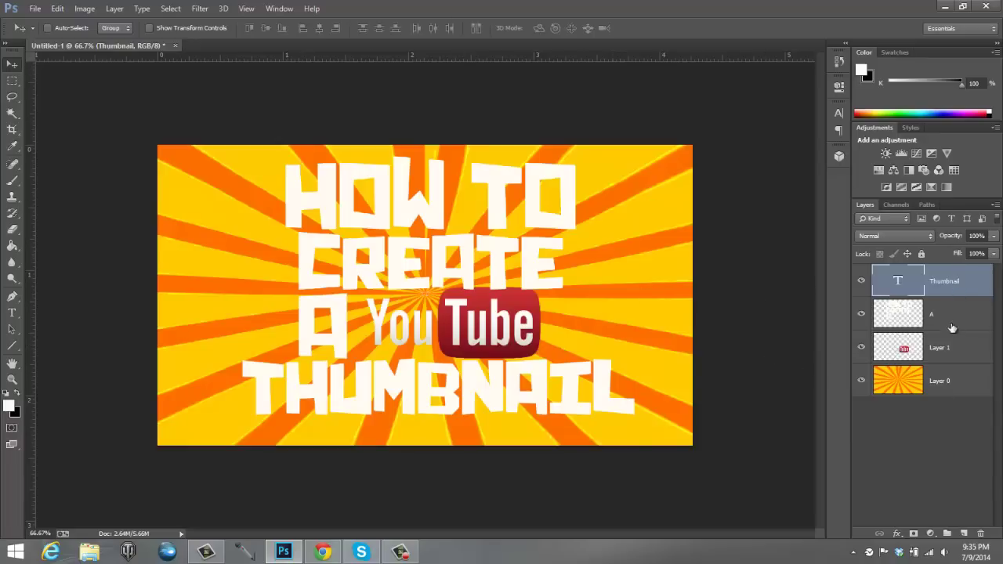
# Hide the logo and sunburst layers, merge THUMBNAIL down into layer A, then show both again
pyautogui.click(862, 347)
pyautogui.click(861, 381)
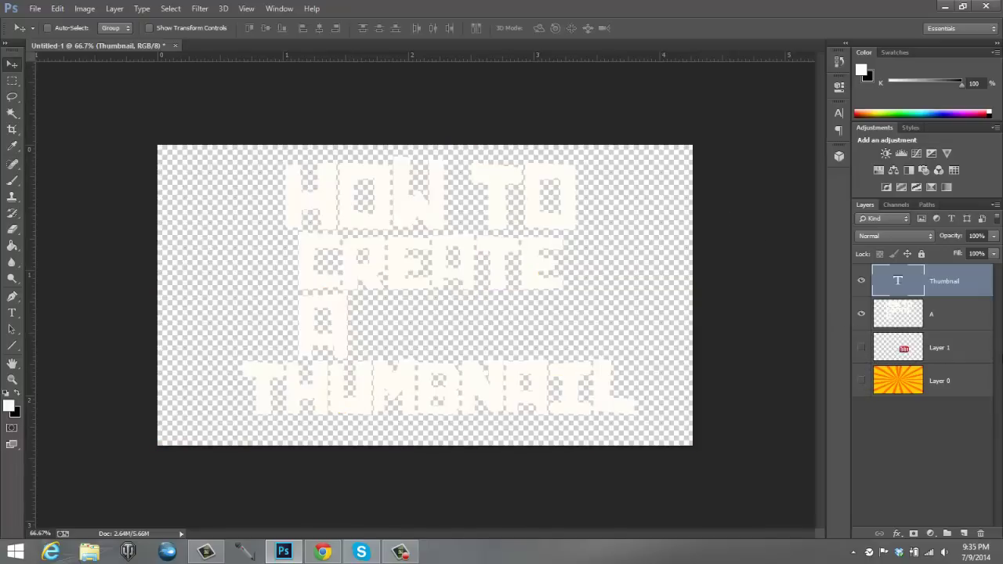
pyautogui.click(115, 8)
pyautogui.moveTo(79, 10)
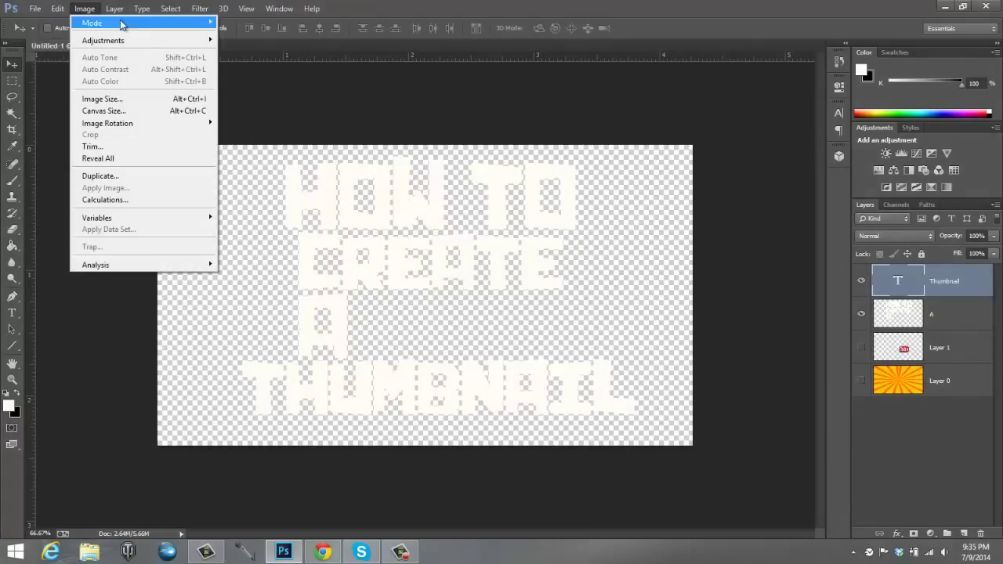
pyautogui.moveTo(115, 8)
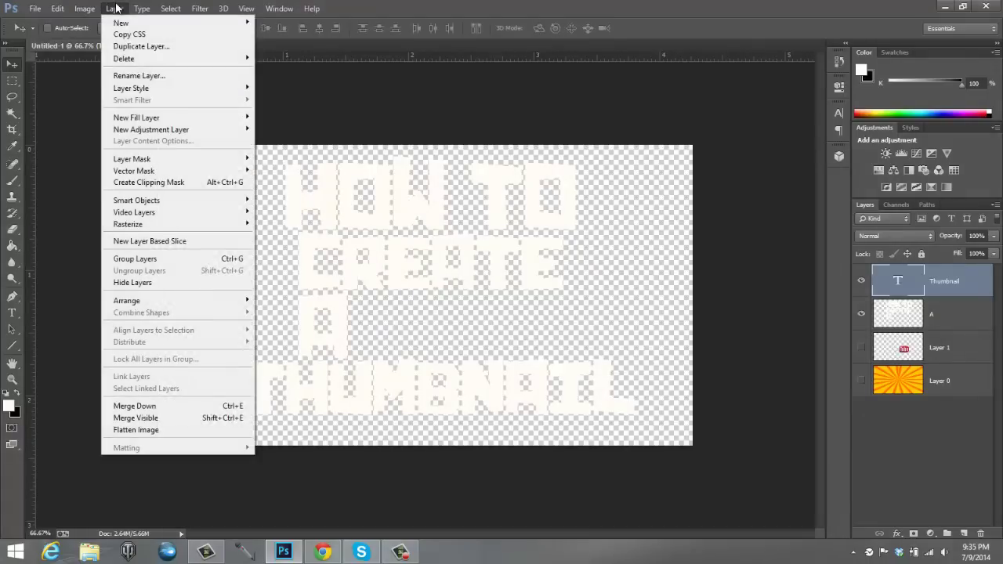
pyautogui.click(206, 406)
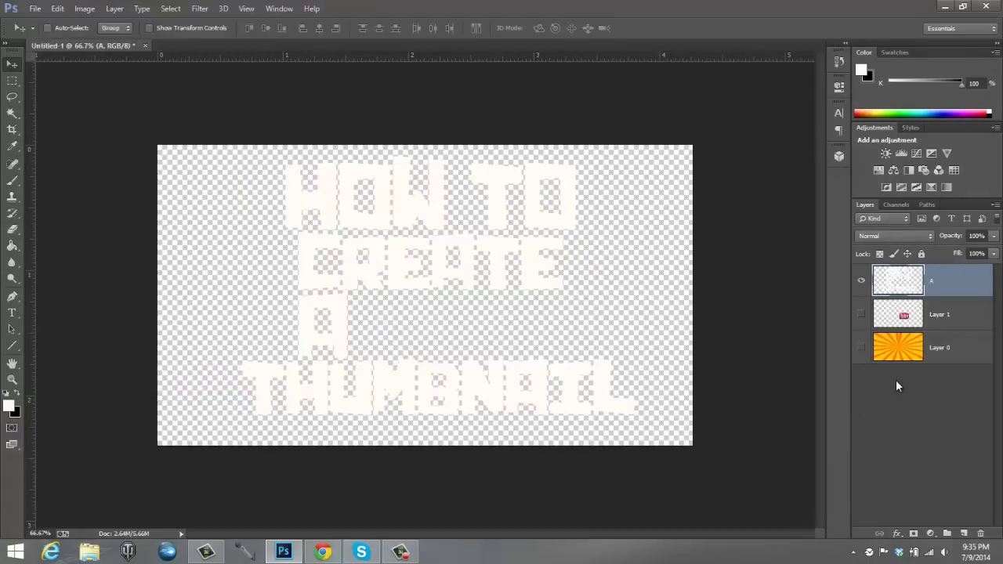
pyautogui.click(861, 347)
pyautogui.click(861, 314)
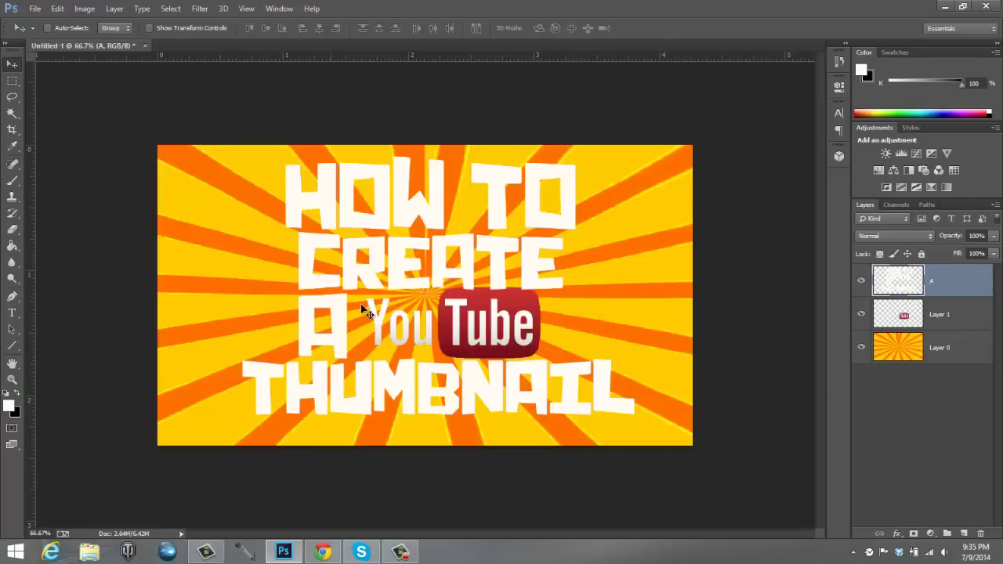
# Give the title a shallow Bevel & Emboss with Contour and a finer Texture scale
pyautogui.doubleClick(964, 308)
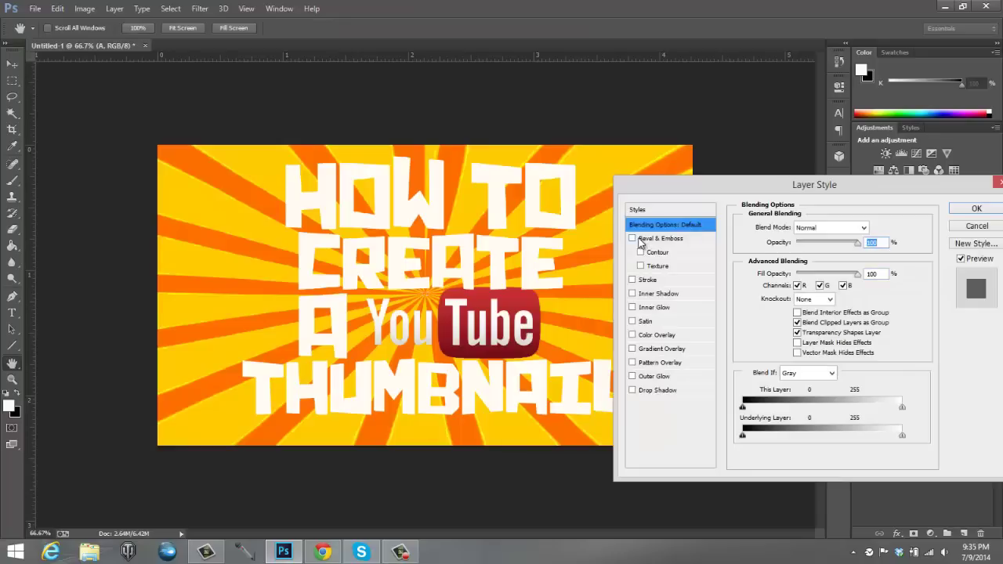
pyautogui.click(634, 238)
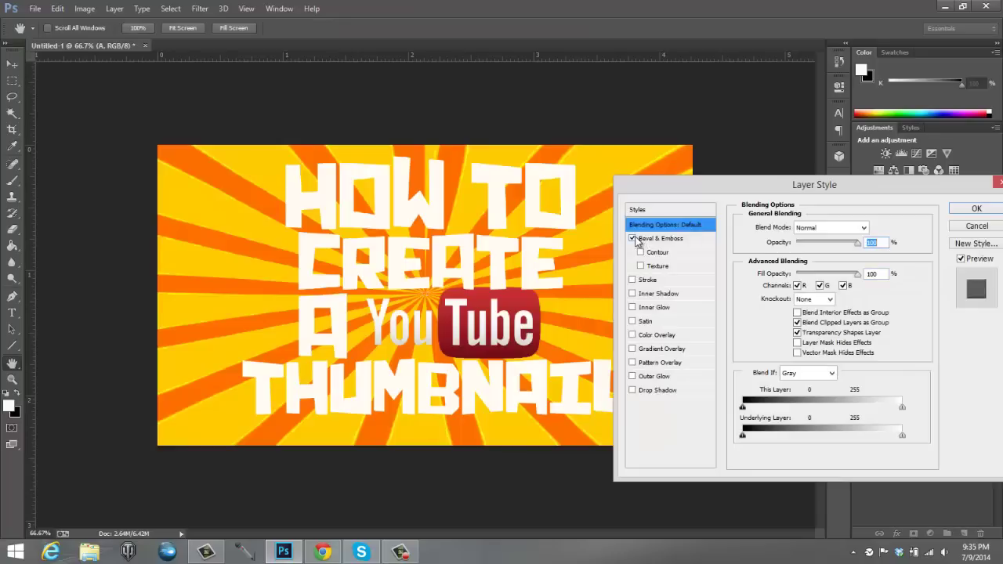
pyautogui.click(675, 238)
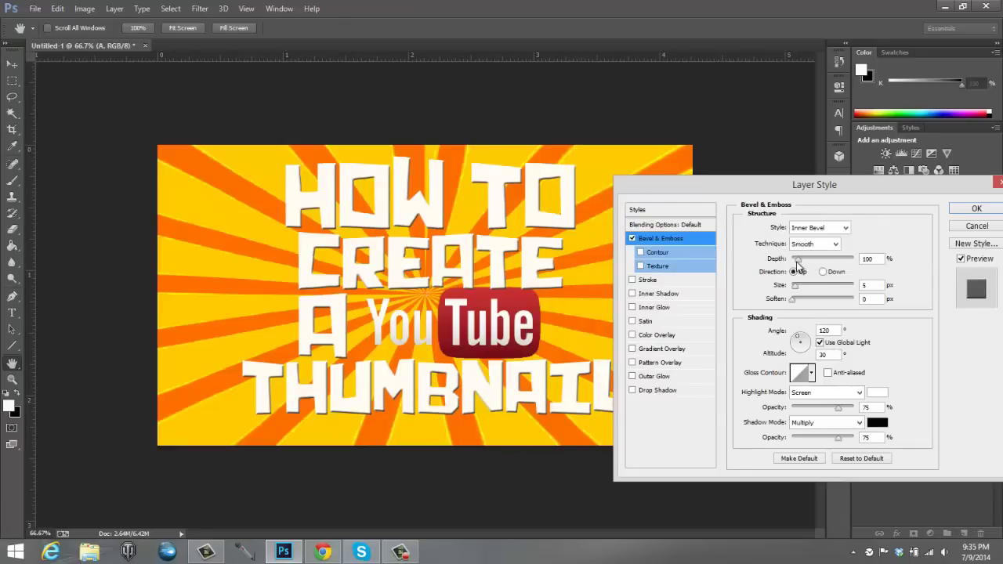
pyautogui.moveTo(801, 267); pyautogui.dragTo(796, 268)
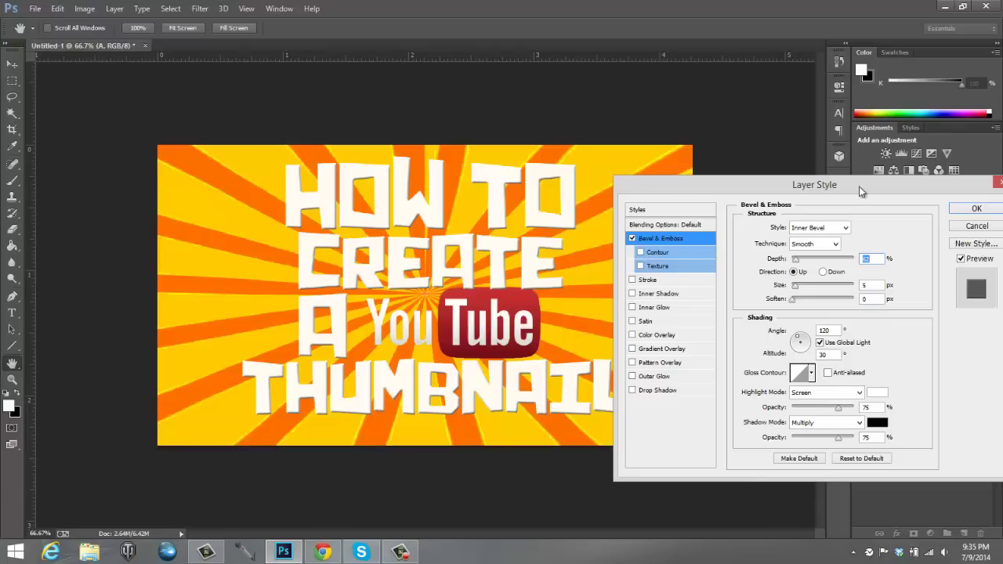
pyautogui.click(641, 252)
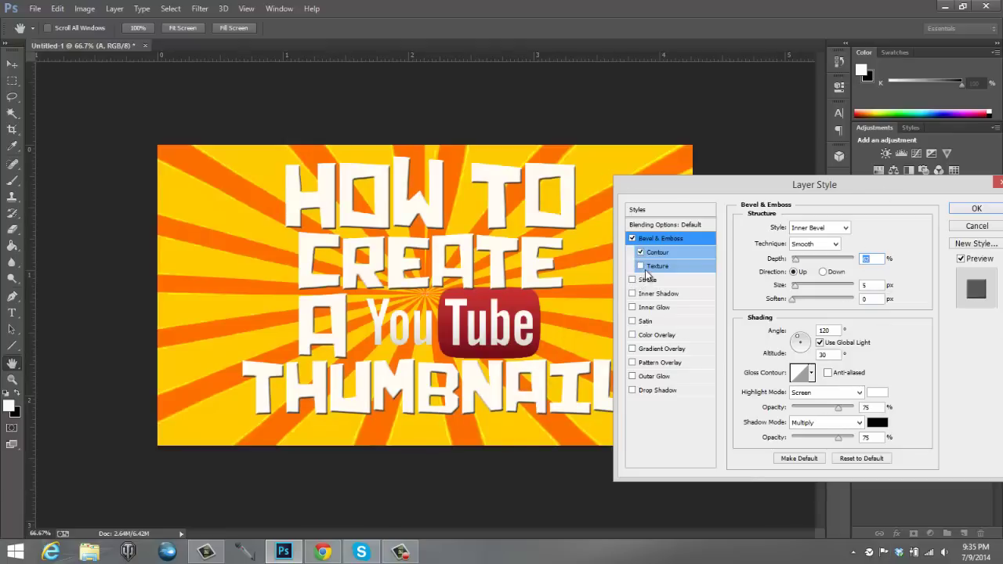
pyautogui.click(641, 266)
pyautogui.click(658, 267)
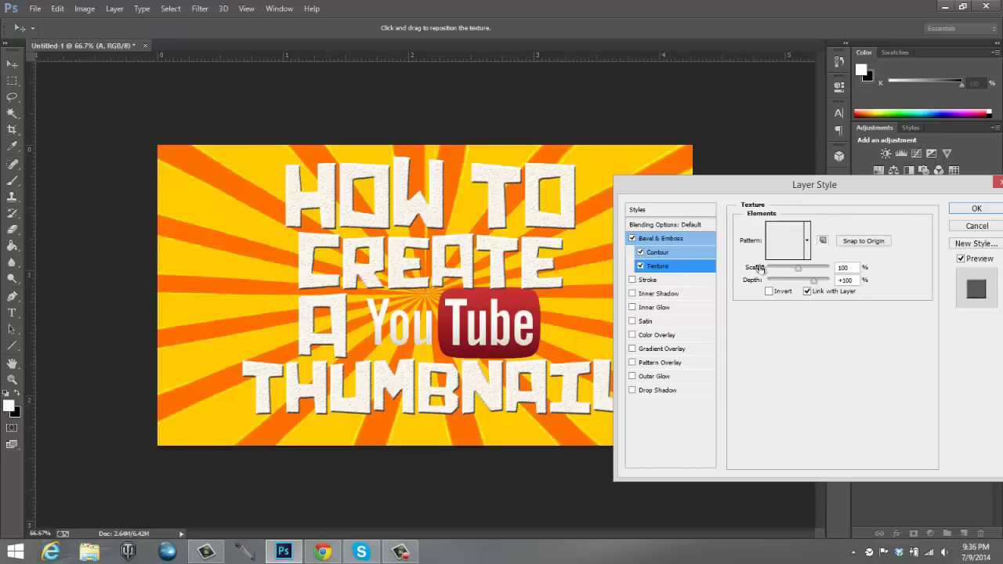
pyautogui.moveTo(788, 272); pyautogui.dragTo(773, 271)
# Add a dark Stroke and a grey Gradient Overlay to the title
pyautogui.click(633, 280)
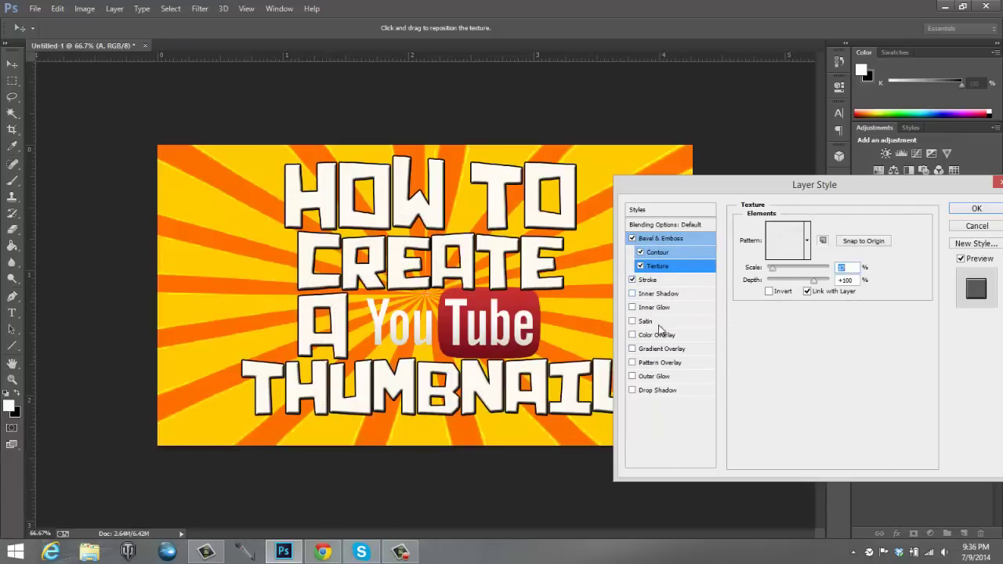
pyautogui.click(632, 349)
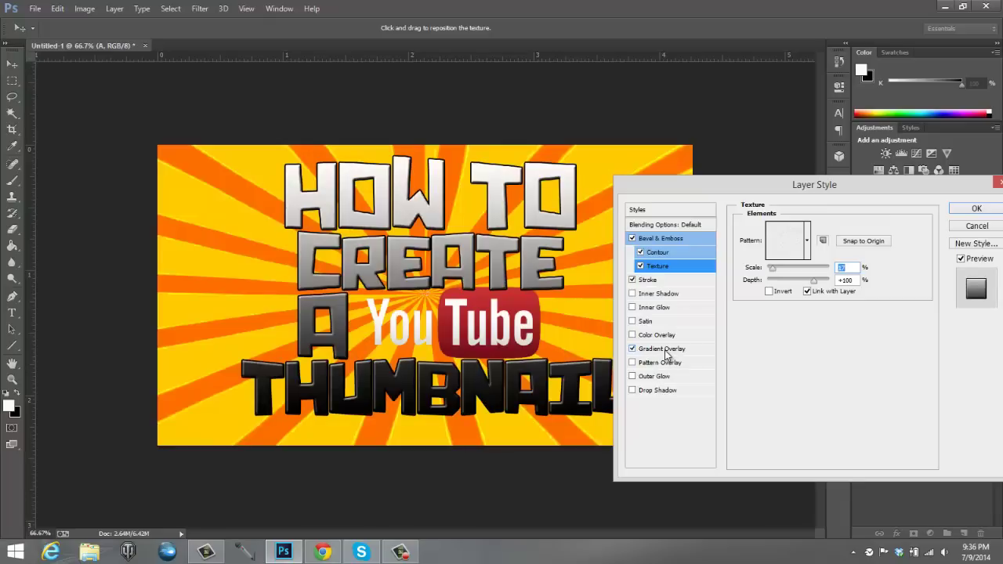
pyautogui.click(666, 350)
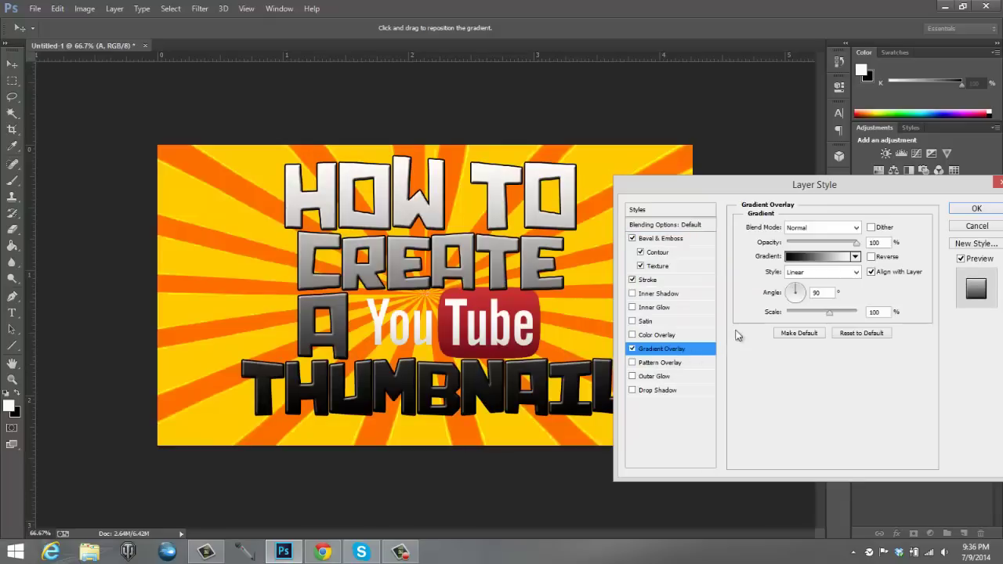
pyautogui.click(862, 265)
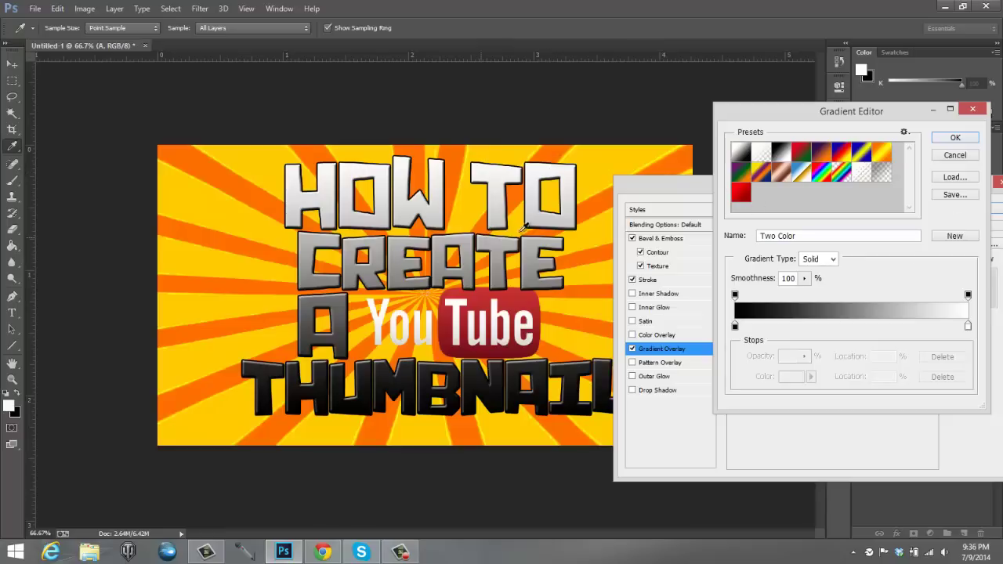
# After trying several presets, use Foreground to Background with the white stop moved to about 90%
pyautogui.click(884, 154)
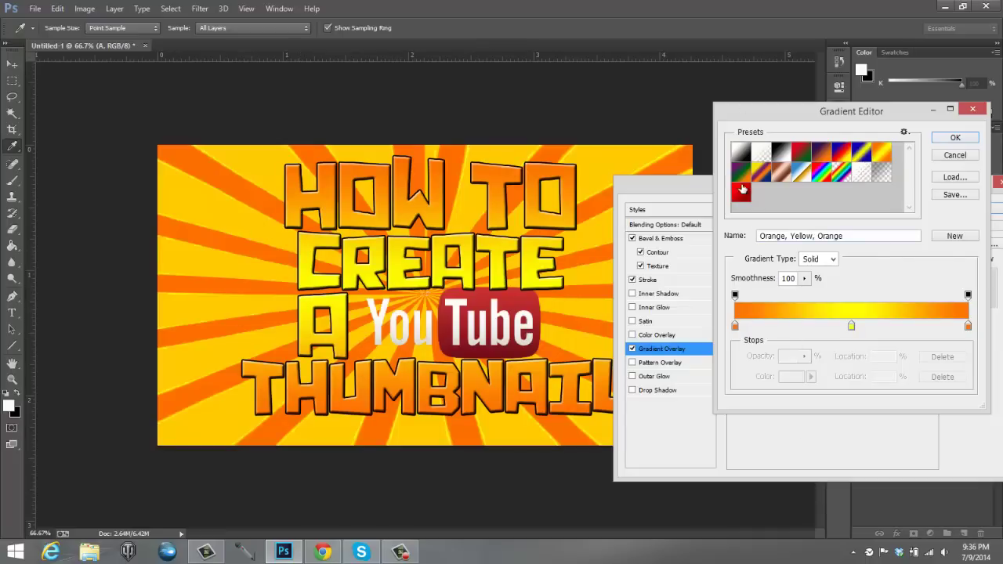
pyautogui.click(742, 193)
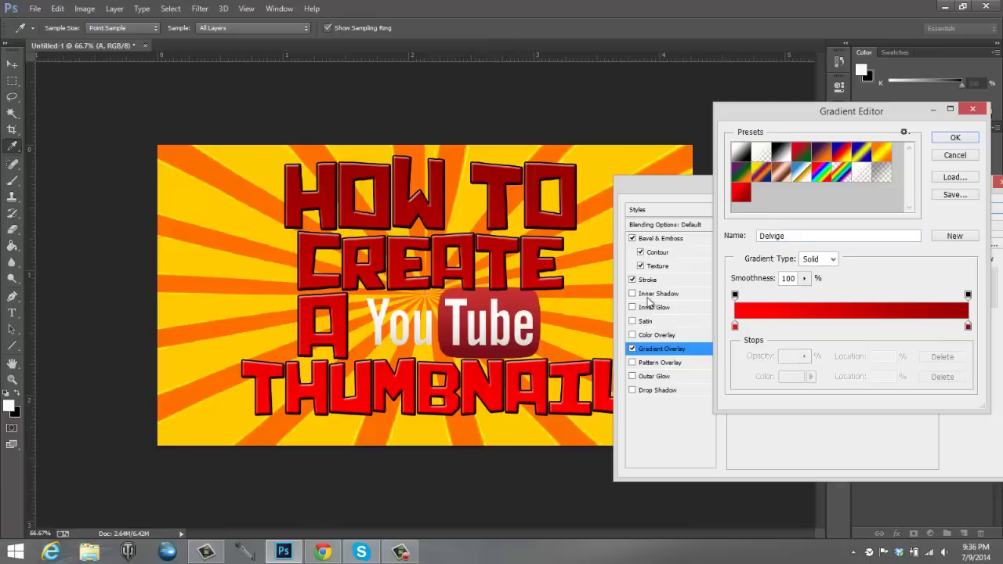
pyautogui.click(762, 157)
pyautogui.click(782, 160)
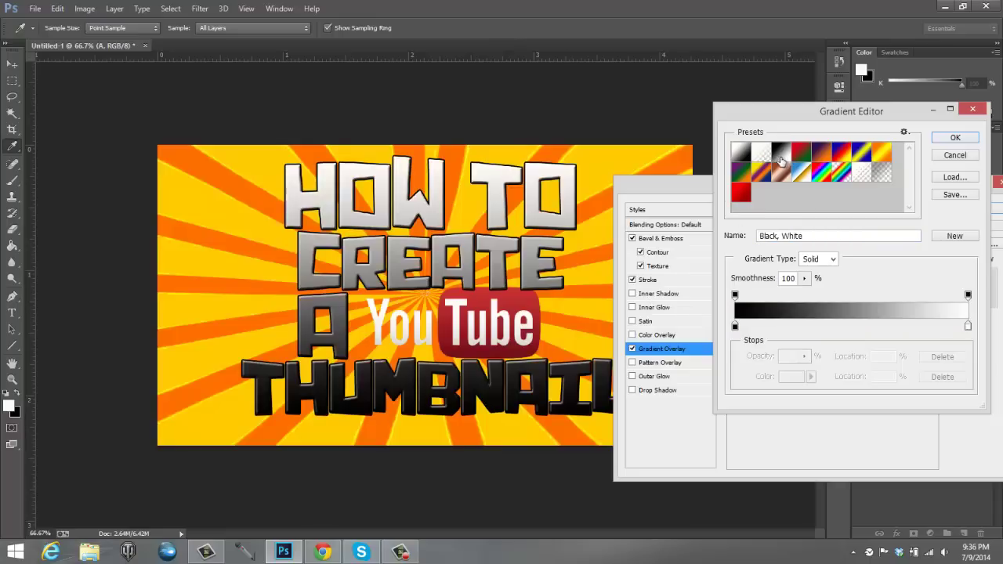
pyautogui.click(742, 153)
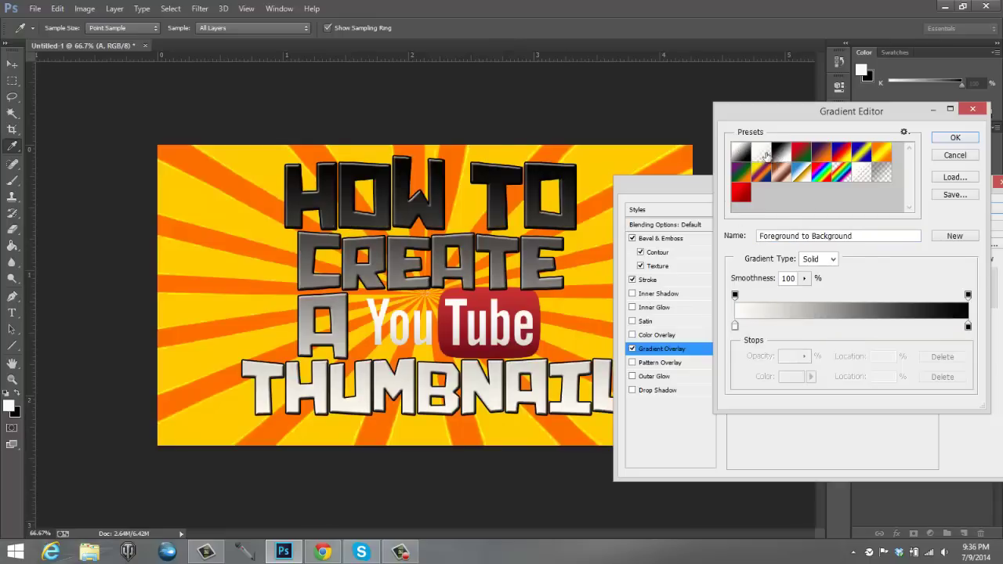
pyautogui.moveTo(737, 324); pyautogui.dragTo(791, 328)
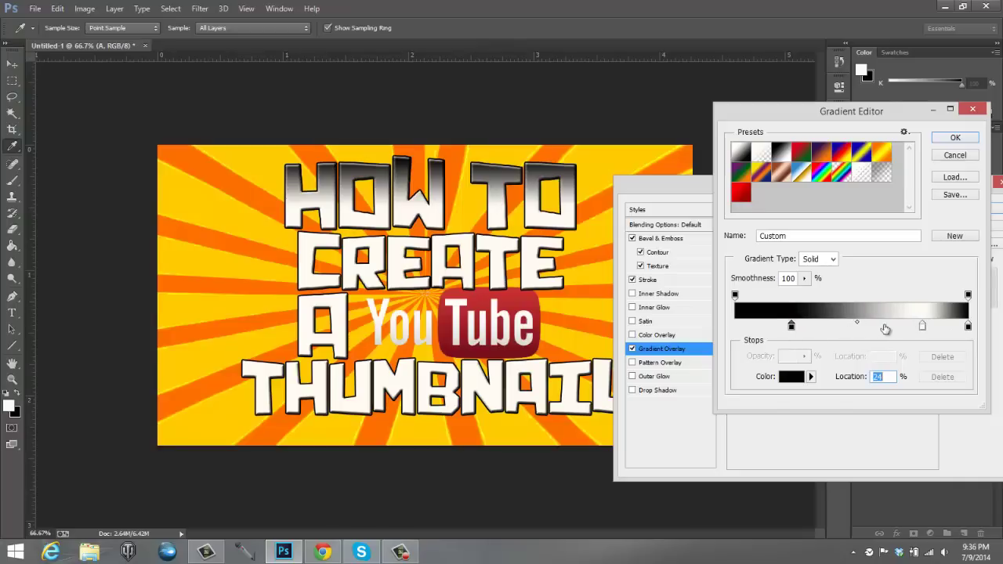
pyautogui.moveTo(922, 330); pyautogui.dragTo(739, 324)
pyautogui.click(955, 378)
# Soften the gradient's black edge, then reselect title layer A and close its Layer Style unchanged
pyautogui.click(735, 326)
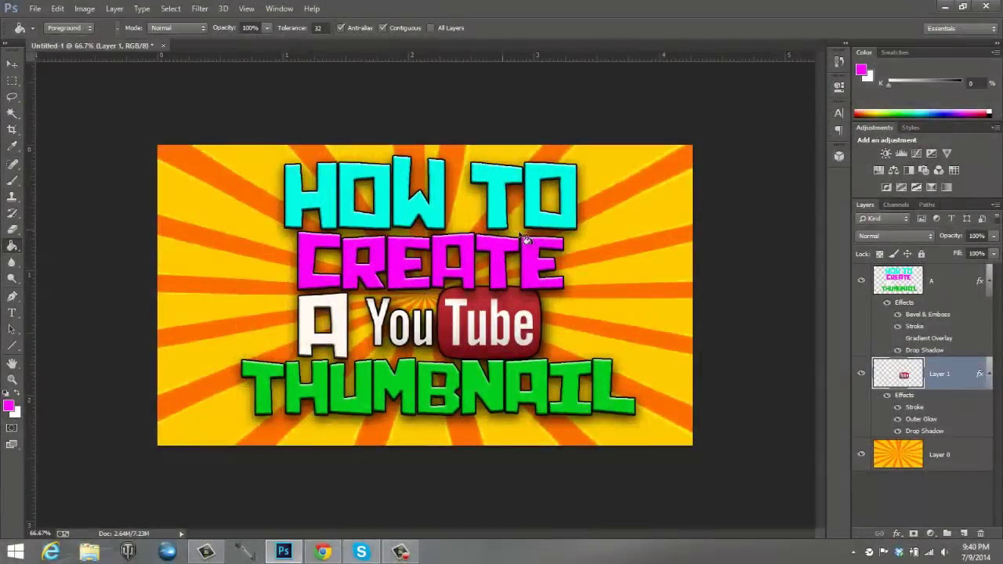
pyautogui.click(930, 290)
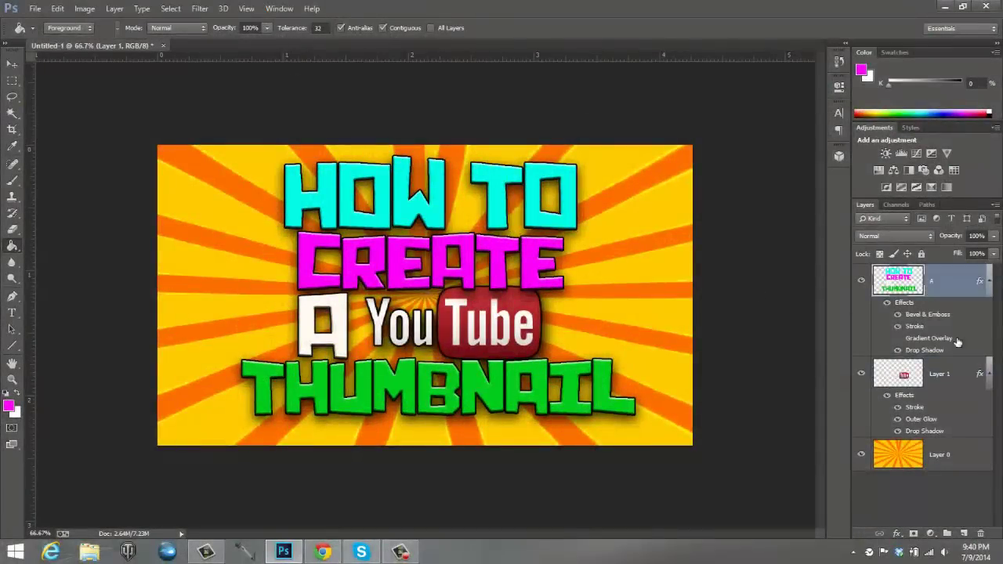
pyautogui.click(955, 373)
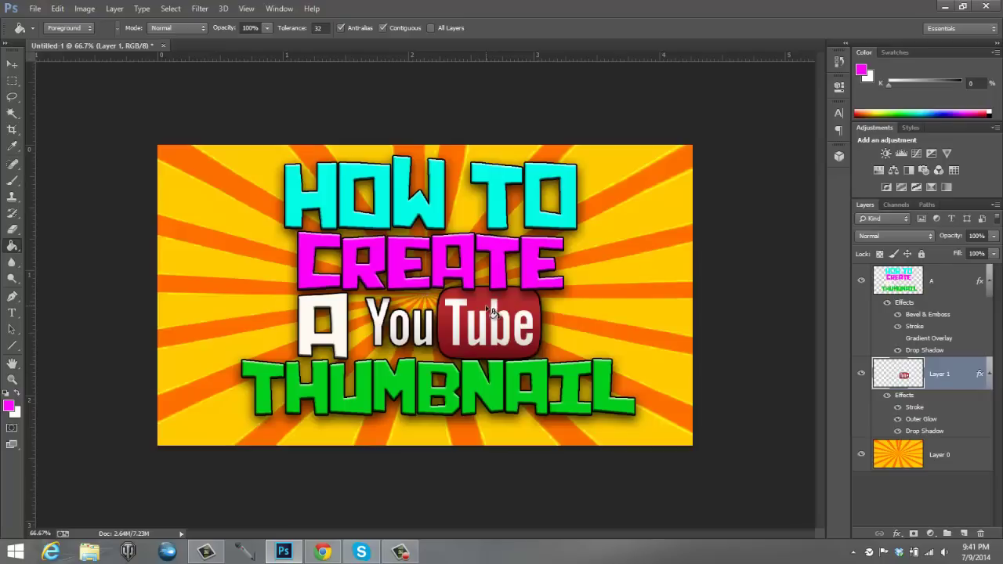
pyautogui.click(961, 279)
pyautogui.doubleClick(953, 281)
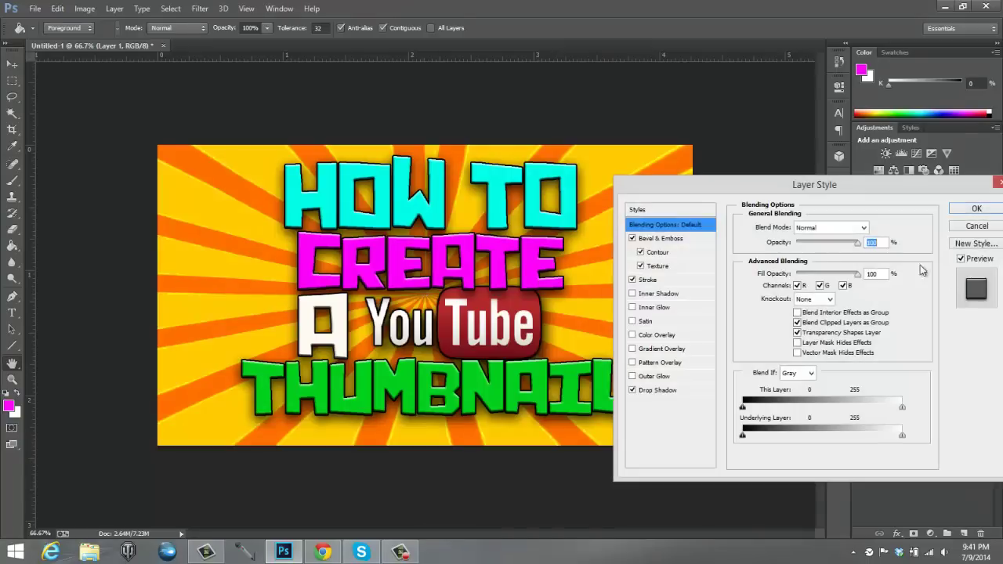
pyautogui.click(992, 222)
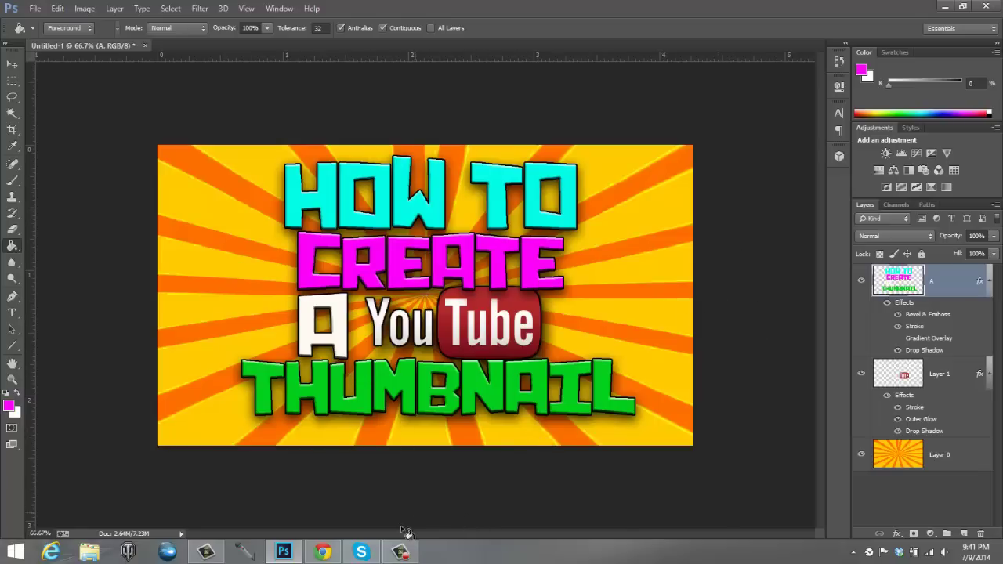
# In Chrome, replace the 'youtube logo' image search with 'south park characters'
pyautogui.click(325, 554)
pyautogui.scroll(4, 308, 285)
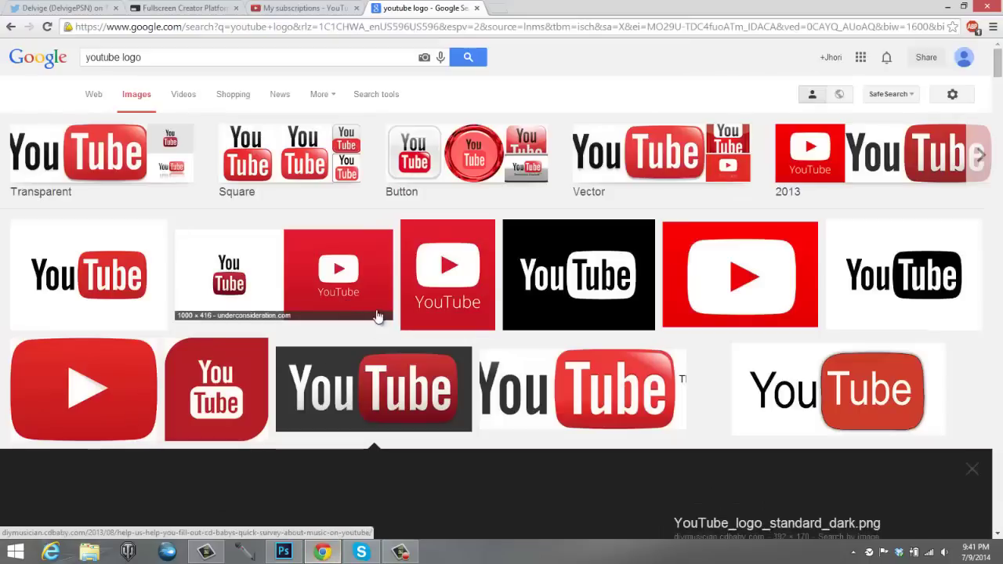
pyautogui.click(156, 60)
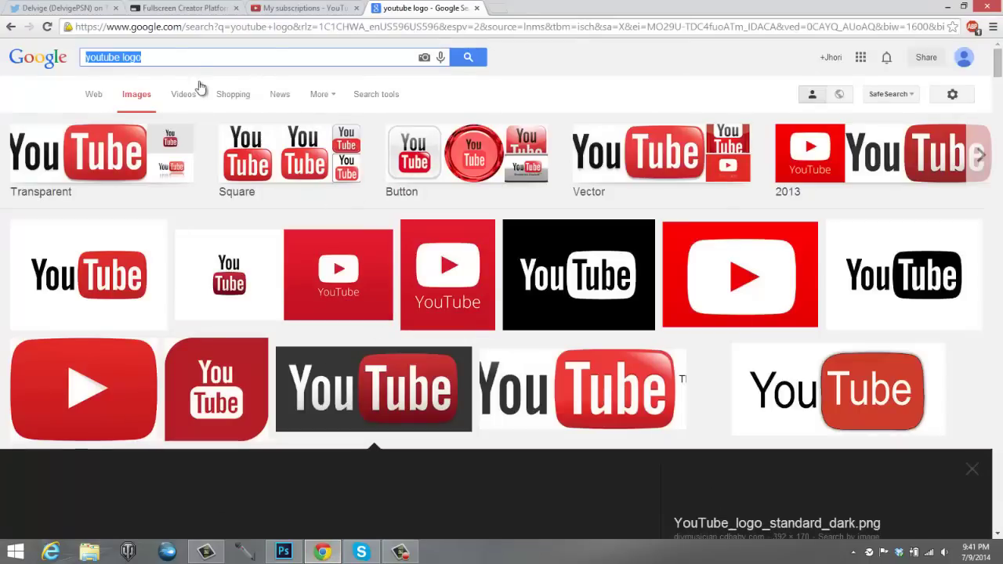
pyautogui.click(186, 60)
pyautogui.moveTo(186, 60); pyautogui.dragTo(7, 54)
pyautogui.press('BackSpace')
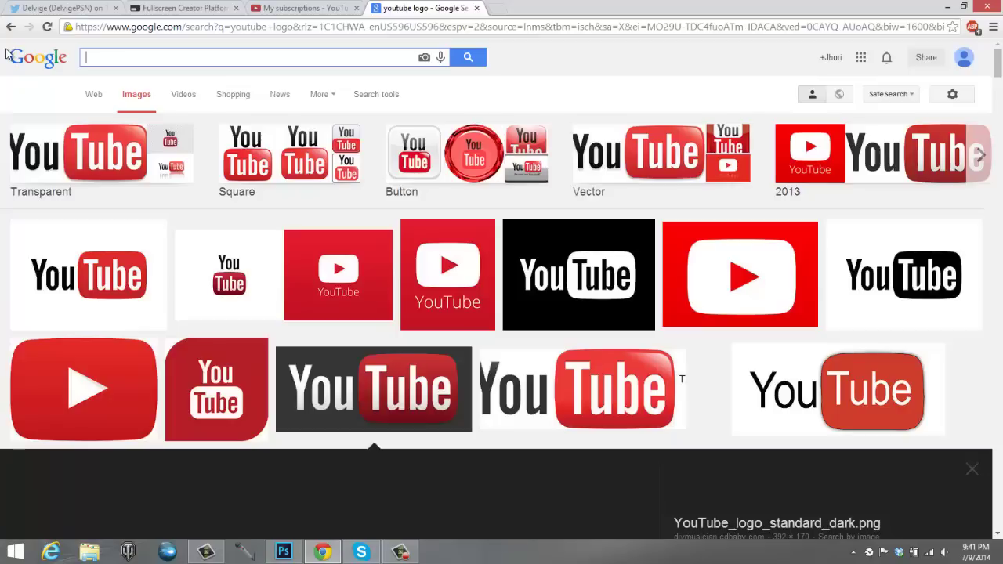
pyautogui.write('south park')
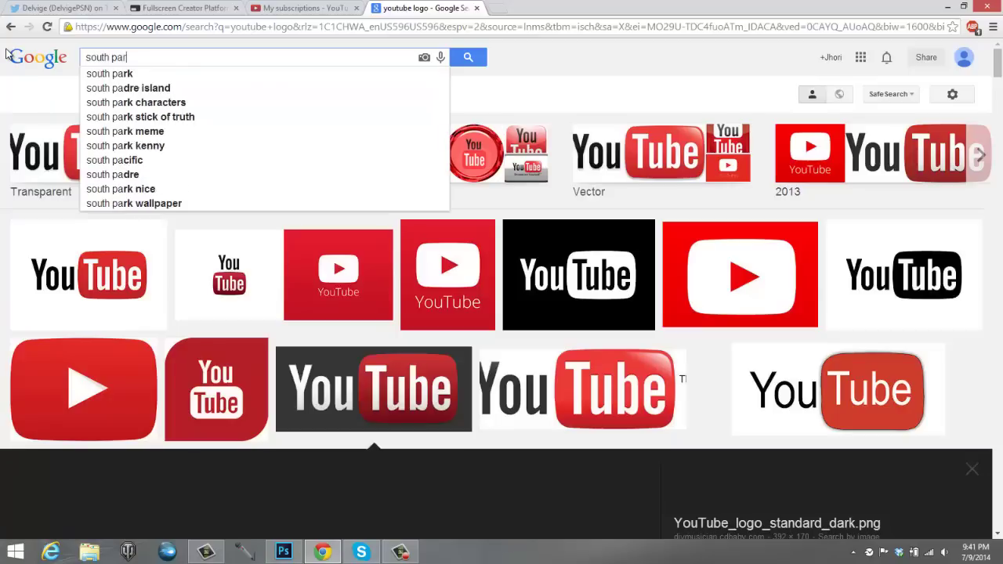
pyautogui.click(196, 88)
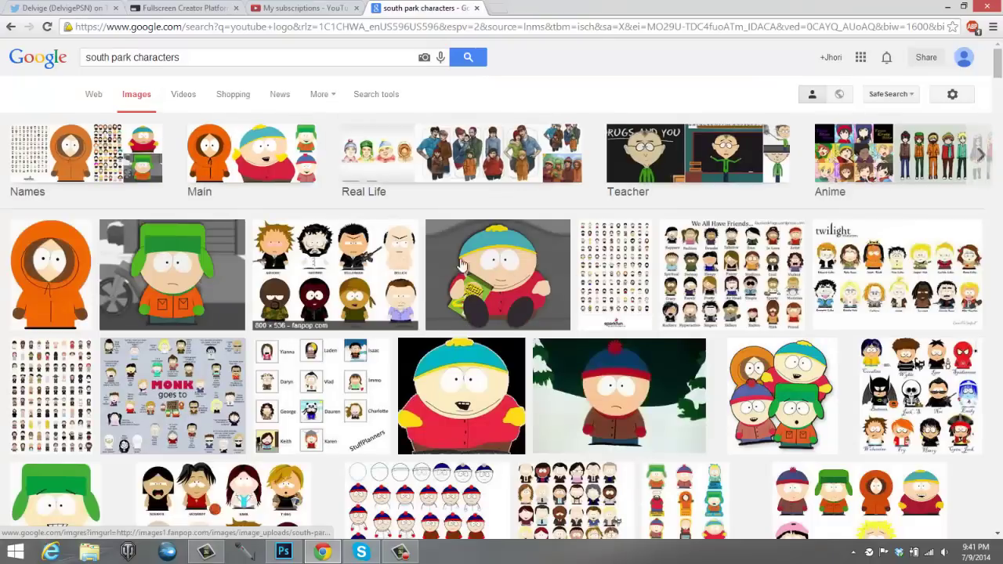
# Copy the picture of the red-jacketed Cartman character and return to Photoshop
pyautogui.scroll(-1, 633, 310)
pyautogui.scroll(-2, 633, 313)
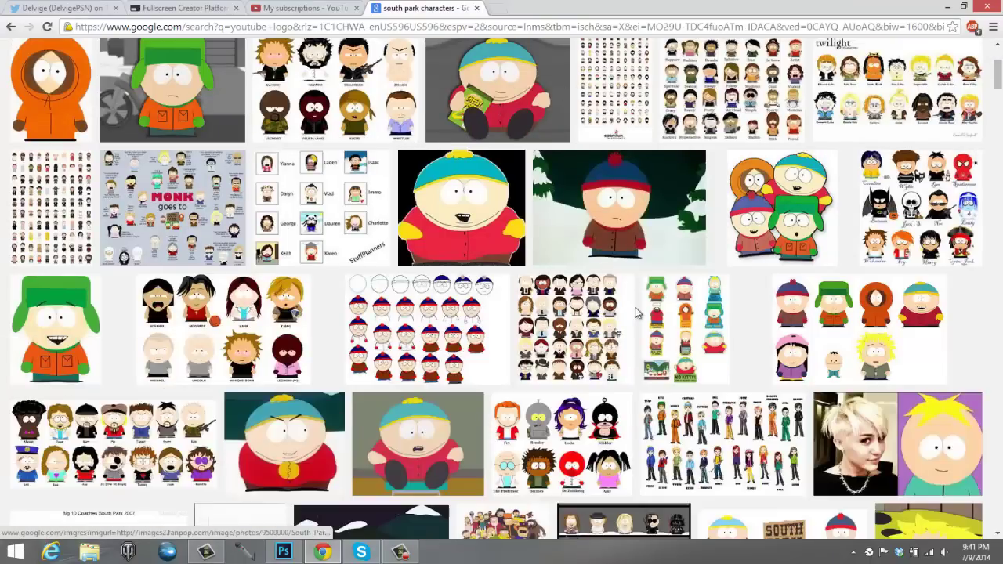
pyautogui.click(478, 206)
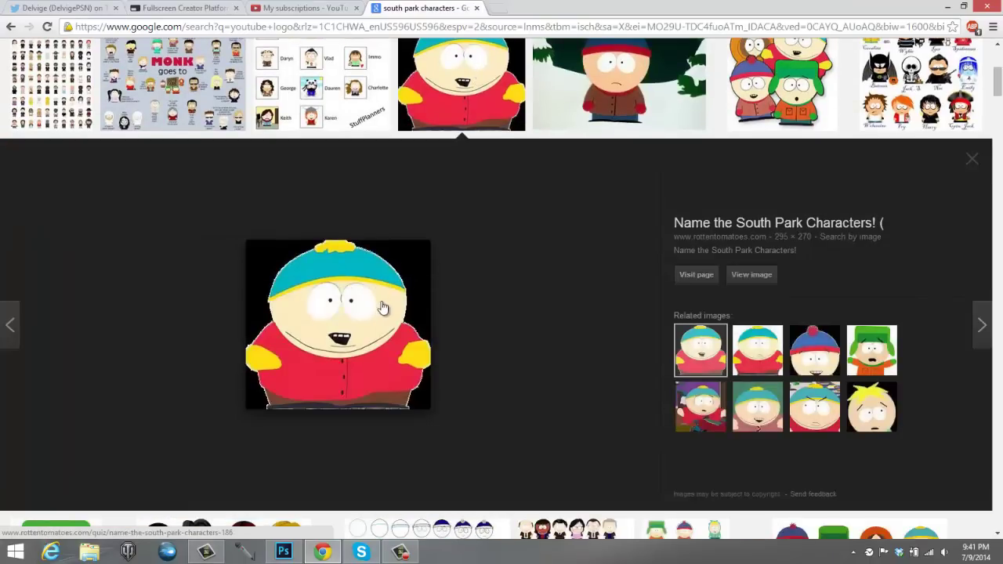
pyautogui.rightClick(382, 302)
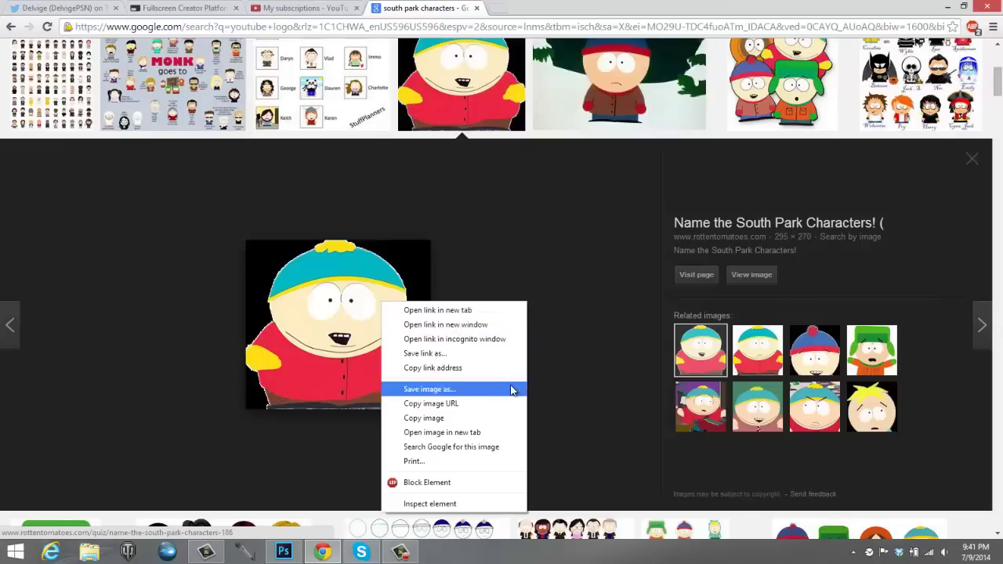
pyautogui.click(470, 419)
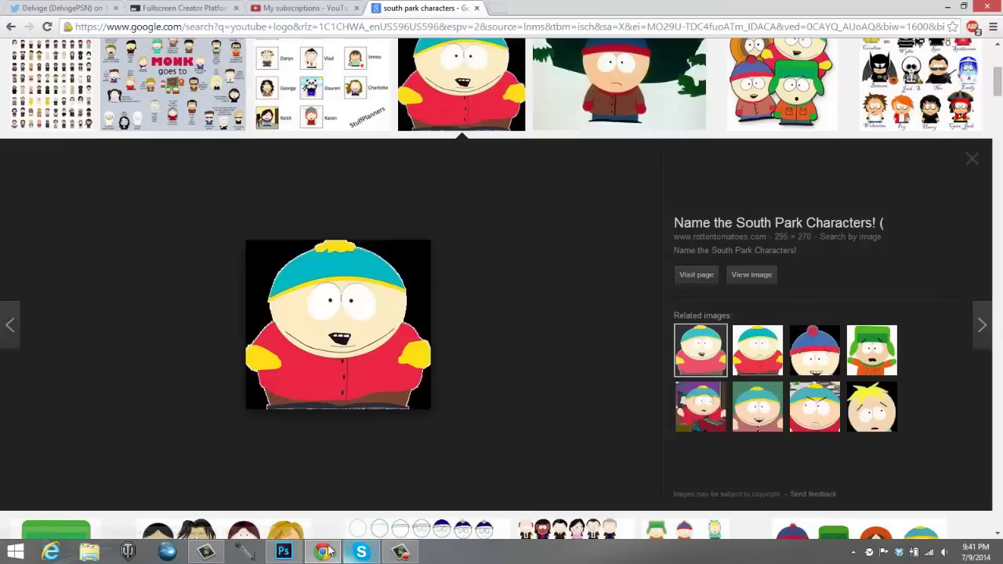
pyautogui.hotkey('alt', 'Tab')
# Paste the Cartman picture into a new Layer 2, undoing an accidental magenta fill
pyautogui.click(964, 533)
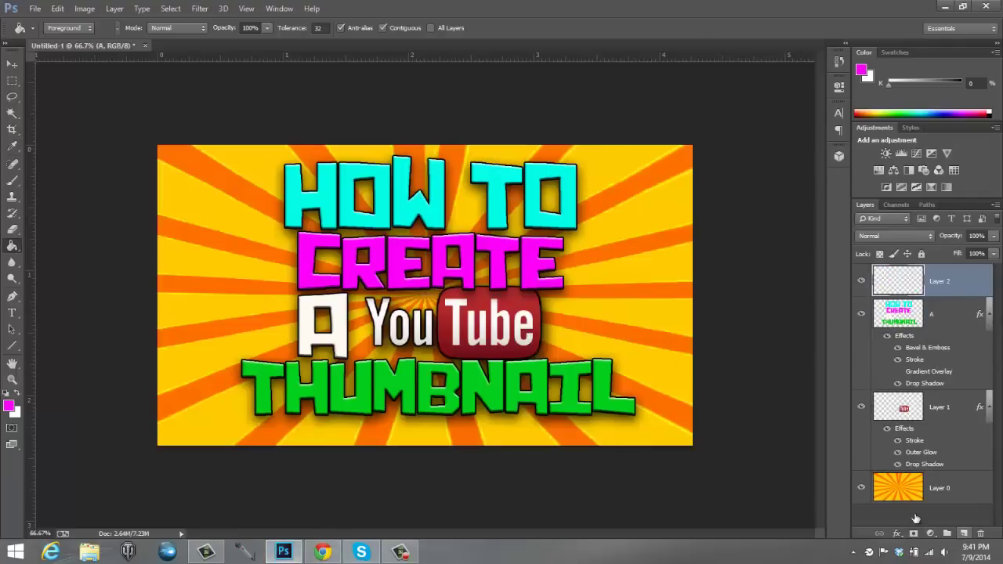
pyautogui.hotkey('ctrl', 'v')
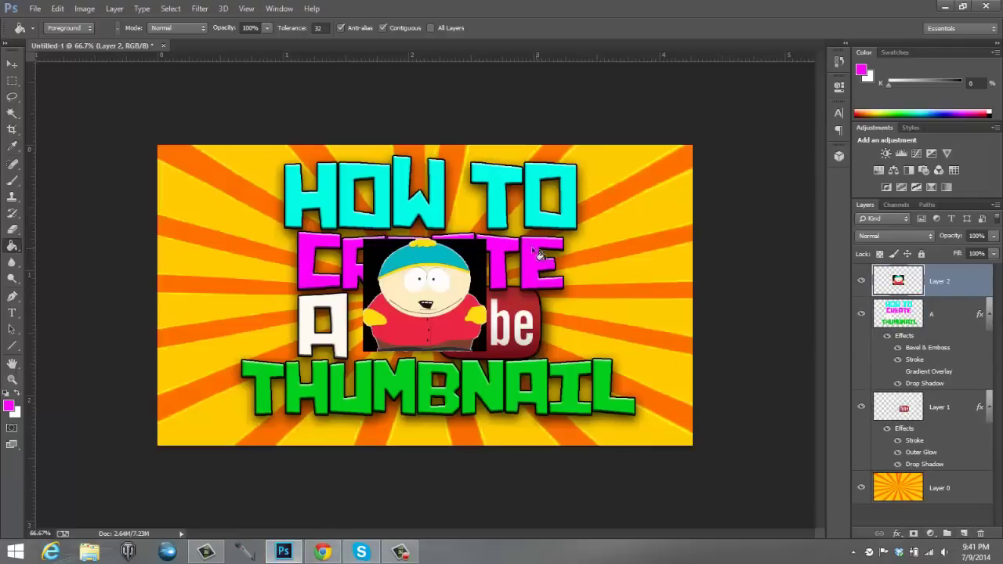
pyautogui.click(423, 301)
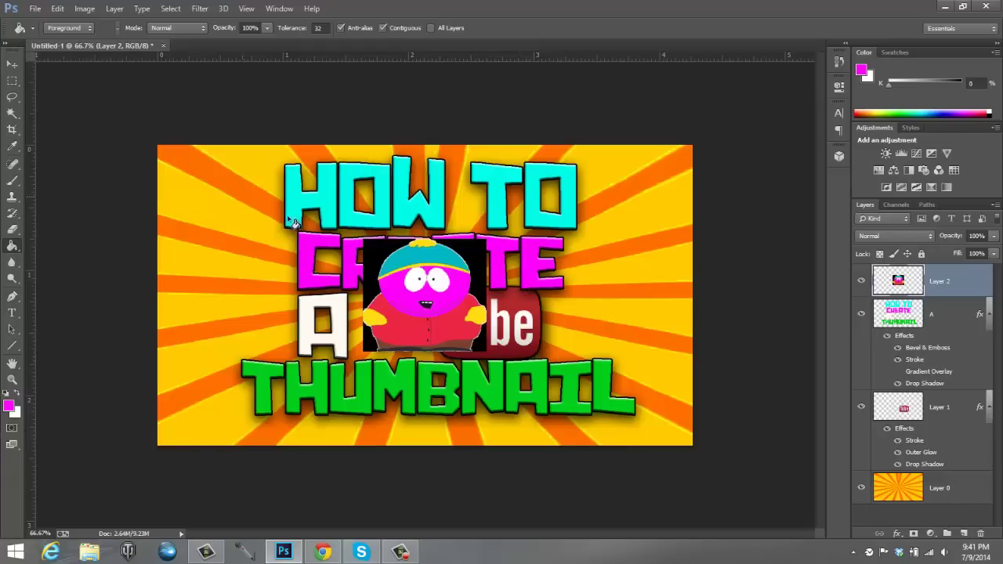
pyautogui.click(58, 9)
pyautogui.click(60, 23)
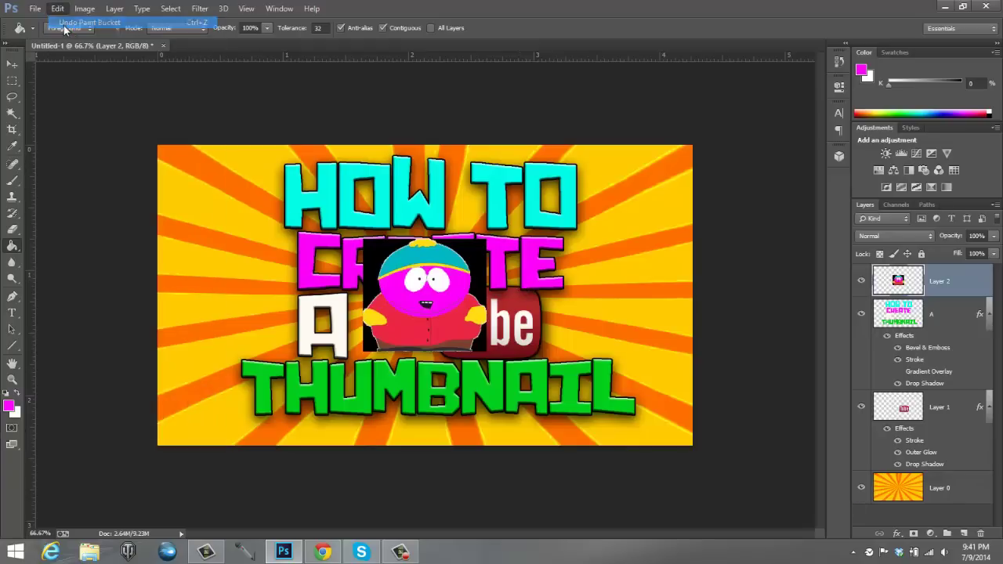
# Delete the black areas left, right and below Cartman with the Magic Wand, then deselect
pyautogui.press('v')
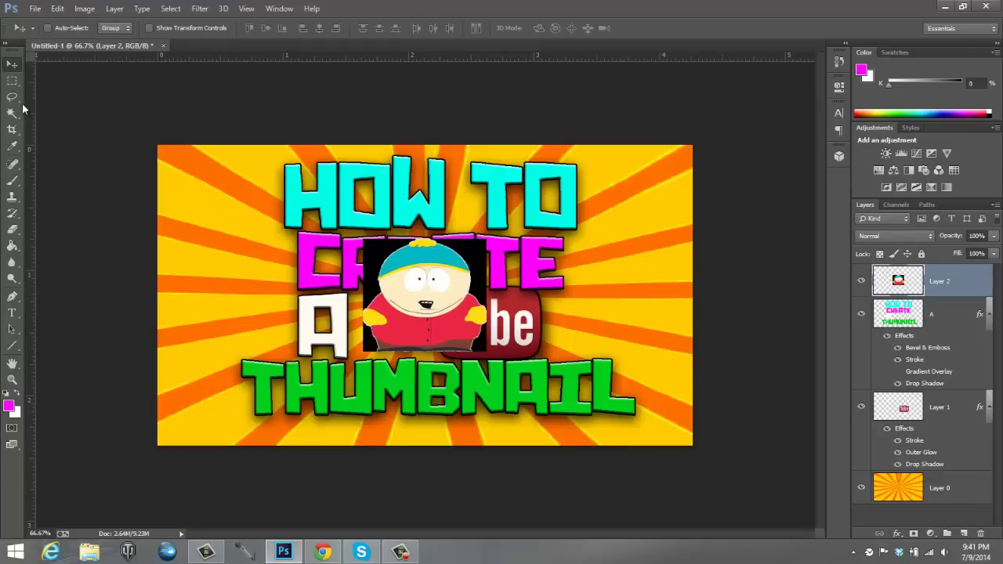
pyautogui.click(12, 113)
pyautogui.click(509, 304)
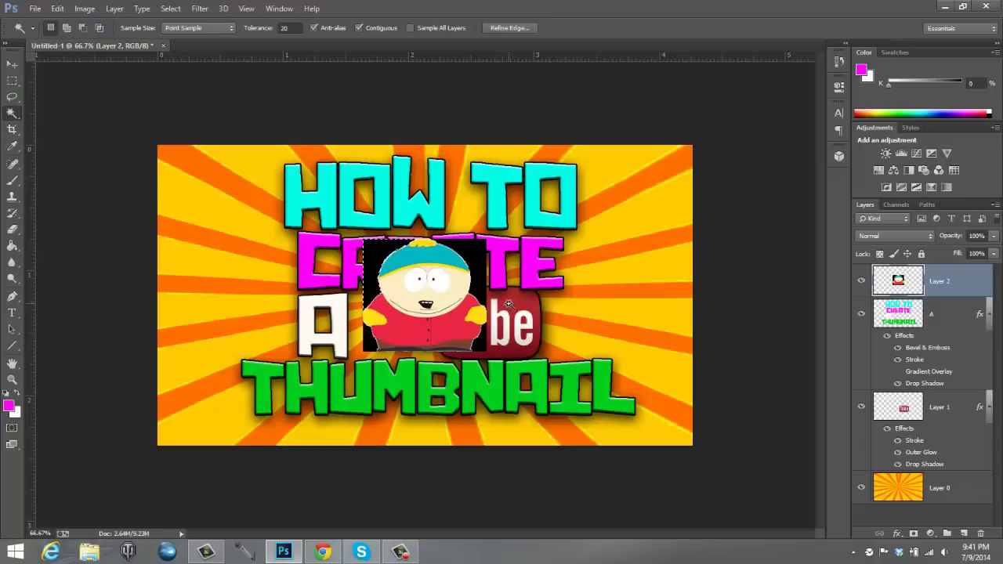
pyautogui.press('Delete')
pyautogui.click(486, 265)
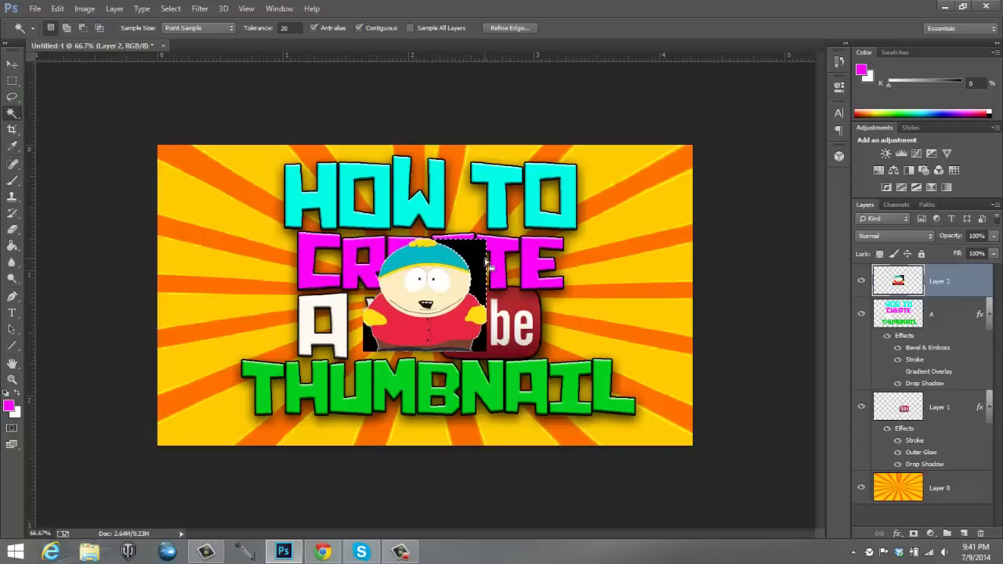
pyautogui.press('Delete')
pyautogui.click(484, 343)
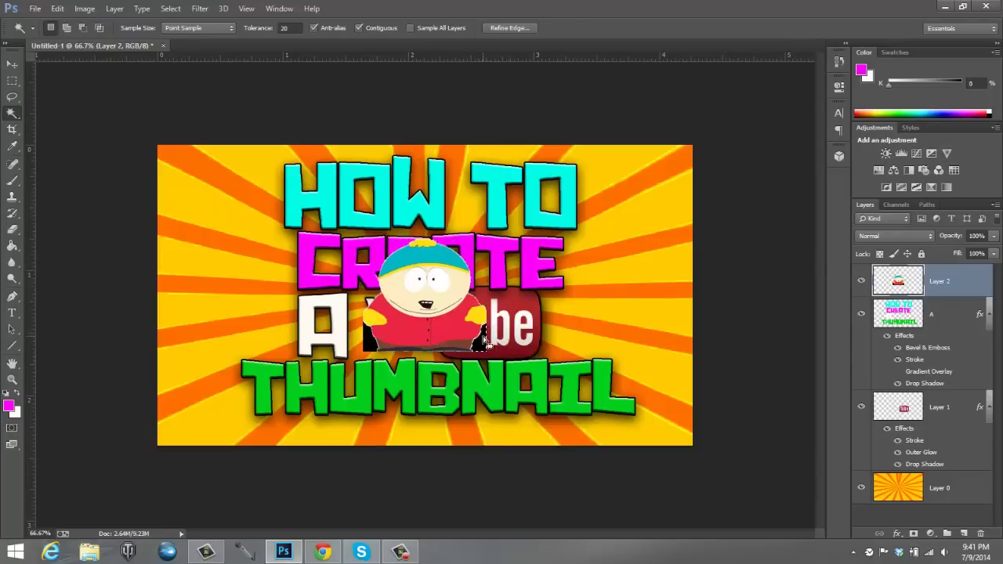
pyautogui.press('Delete')
pyautogui.press('Delete')
pyautogui.hotkey('ctrl', 'd')
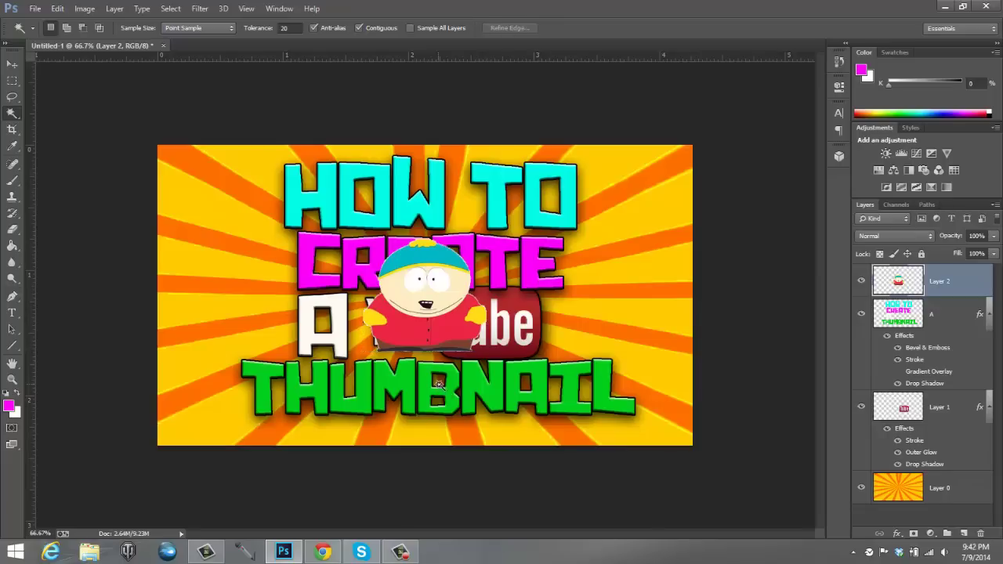
# Move Cartman to the right edge, then enlarge, stretch and rotate him about -37.6° with Free Transform
pyautogui.click(12, 63)
pyautogui.moveTo(443, 314); pyautogui.dragTo(595, 293)
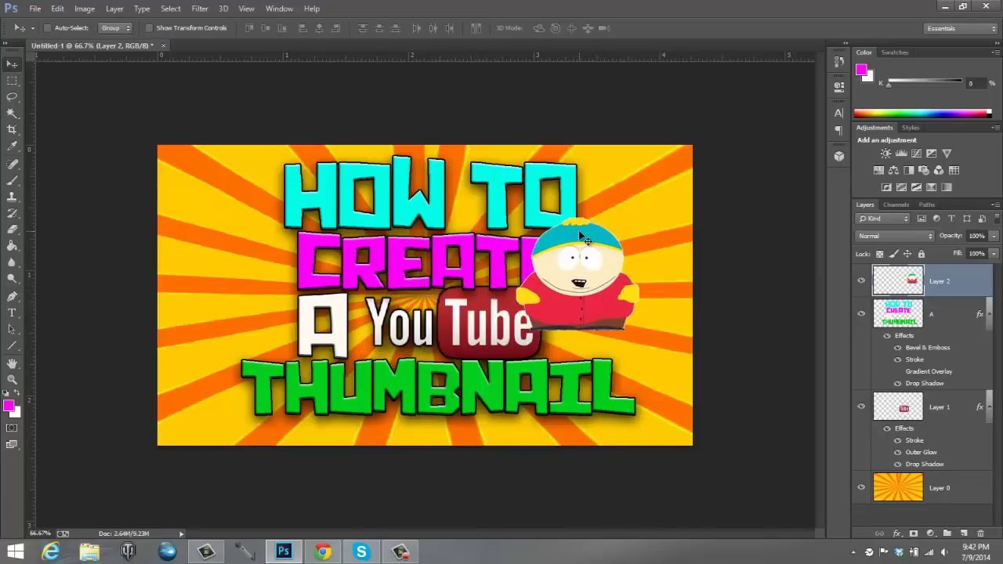
pyautogui.hotkey('ctrl', 't')
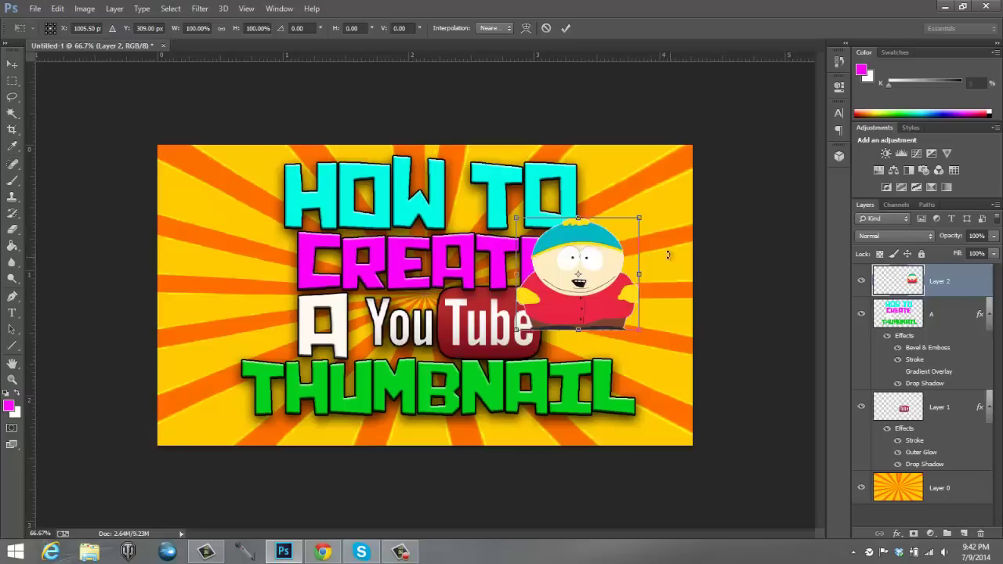
pyautogui.moveTo(668, 254); pyautogui.dragTo(663, 209)
pyautogui.moveTo(576, 286); pyautogui.dragTo(638, 296)
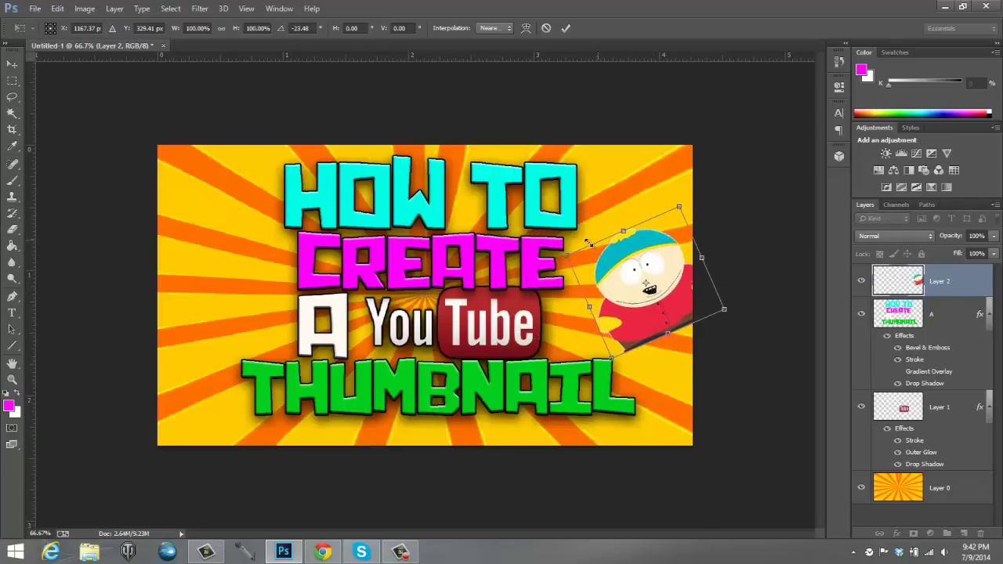
pyautogui.moveTo(566, 256)
pyautogui.mouseDown()
pyautogui.moveTo(553, 234)
pyautogui.moveTo(558, 271)
pyautogui.moveTo(542, 259)
pyautogui.moveTo(558, 274)
pyautogui.moveTo(580, 259)
pyautogui.mouseUp()
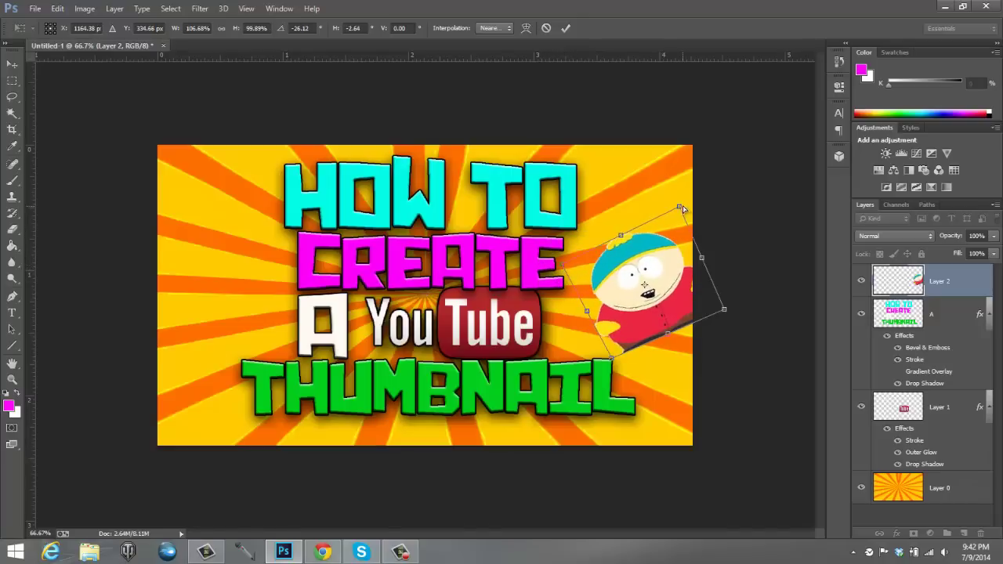
pyautogui.moveTo(681, 199); pyautogui.dragTo(691, 169)
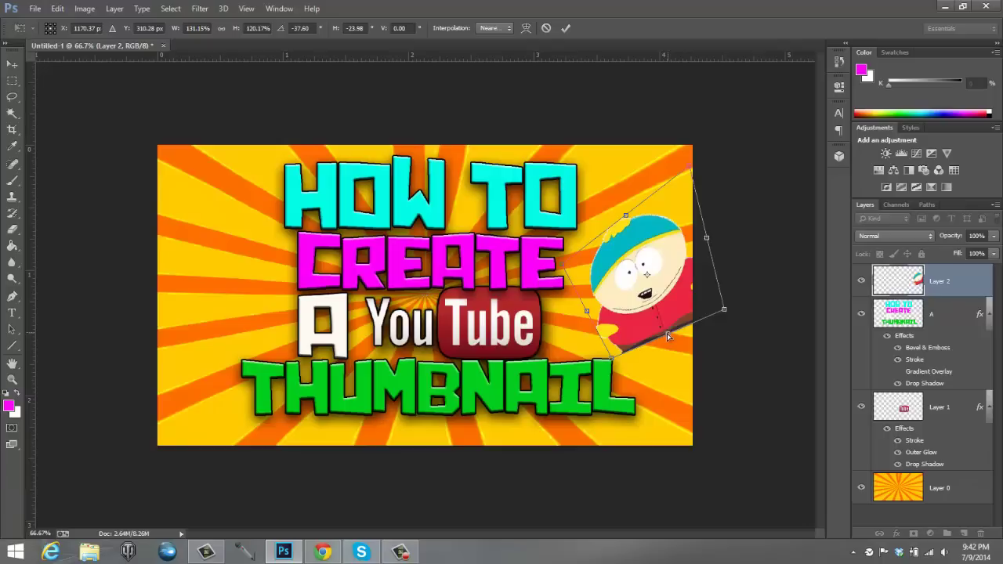
pyautogui.moveTo(667, 333)
pyautogui.mouseDown()
pyautogui.moveTo(698, 362)
pyautogui.moveTo(662, 320)
pyautogui.mouseUp()
pyautogui.click(566, 27)
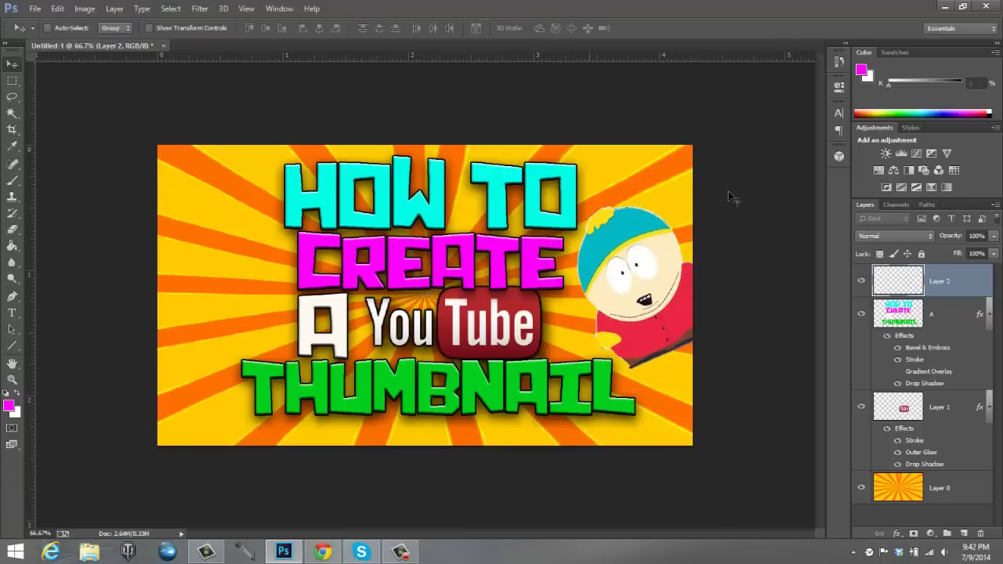
# Add Bevel & Emboss to Cartman's layer with its own light angle 25 and altitude 0
pyautogui.doubleClick(960, 283)
pyautogui.moveTo(971, 174); pyautogui.dragTo(400, 134)
pyautogui.click(167, 184)
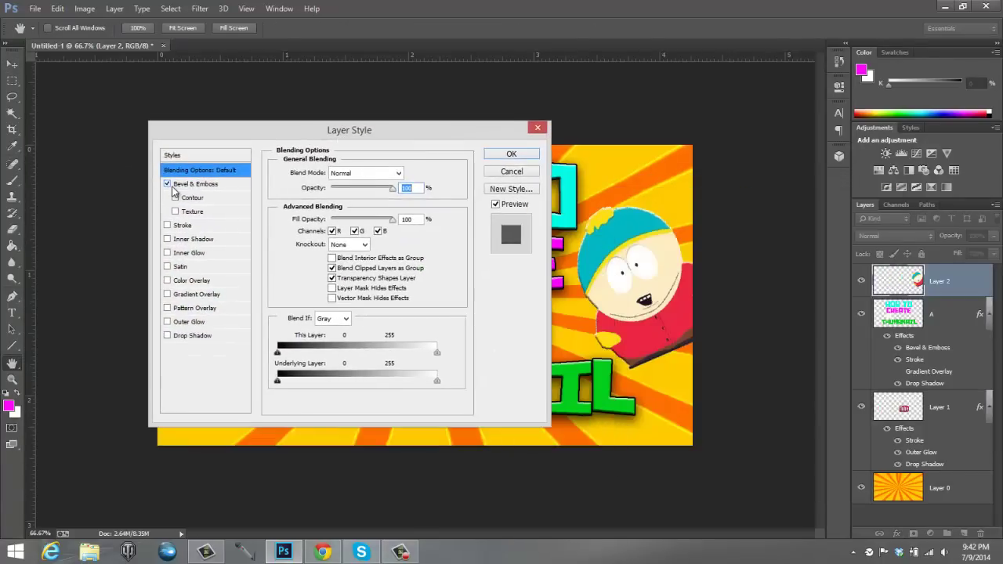
pyautogui.click(195, 184)
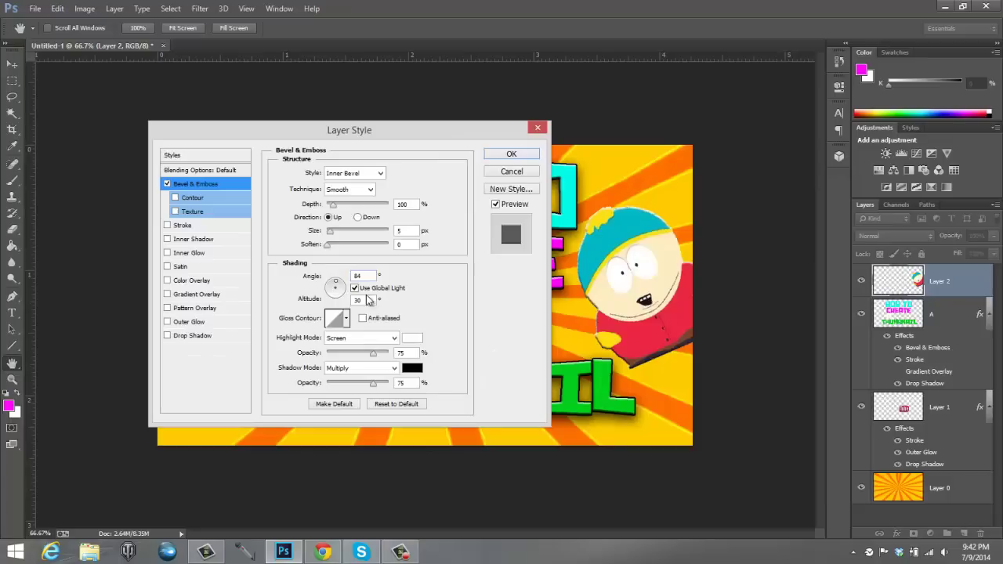
pyautogui.click(354, 289)
pyautogui.moveTo(337, 286); pyautogui.dragTo(410, 275)
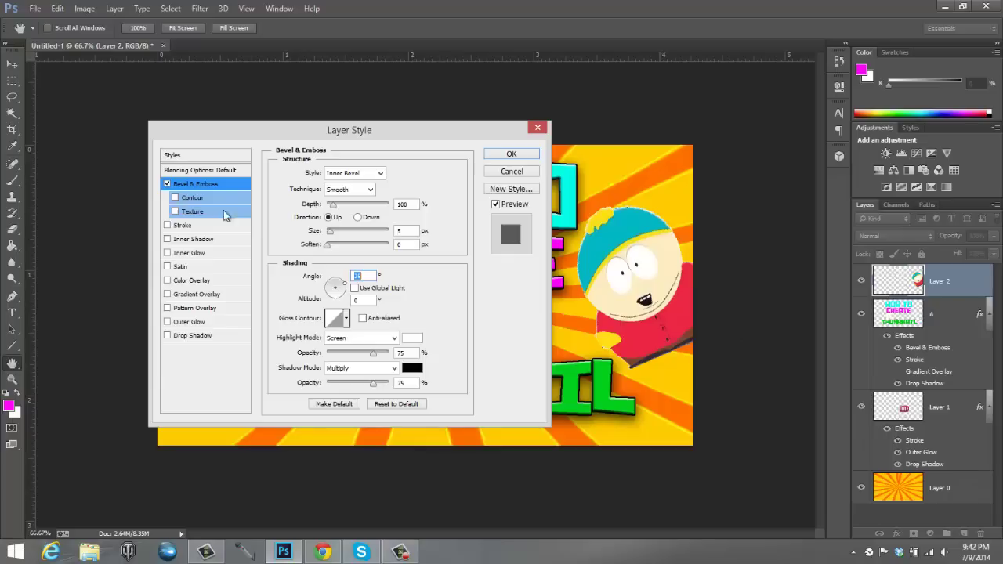
pyautogui.hotkey('shift', 'Tab')
pyautogui.hotkey('shift', 'Tab')
pyautogui.hotkey('shift', 'Tab')
# Add a black stroke and a drop shadow (angle 122, distance 11, spread 9, size 32), then confirm
pyautogui.click(167, 225)
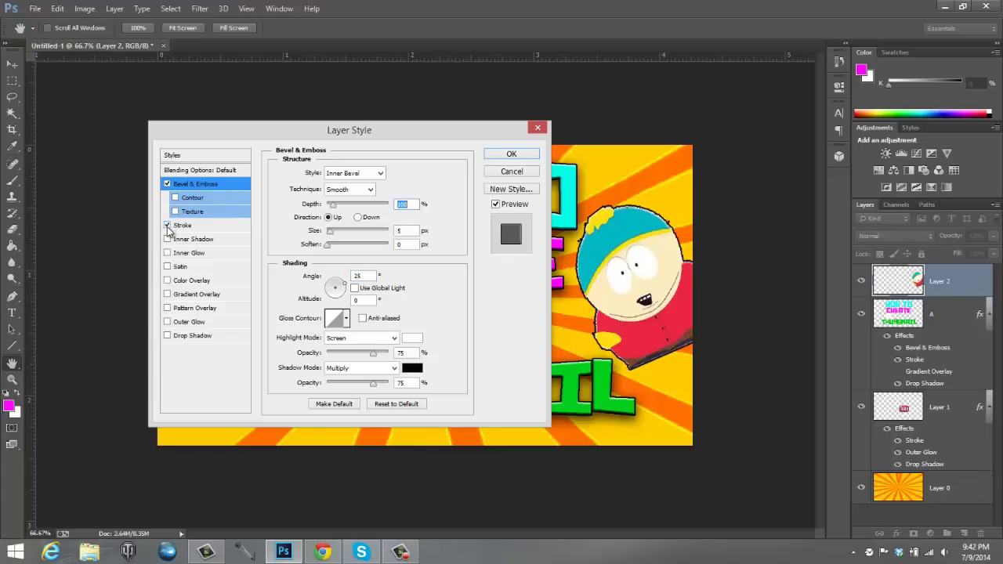
pyautogui.click(179, 338)
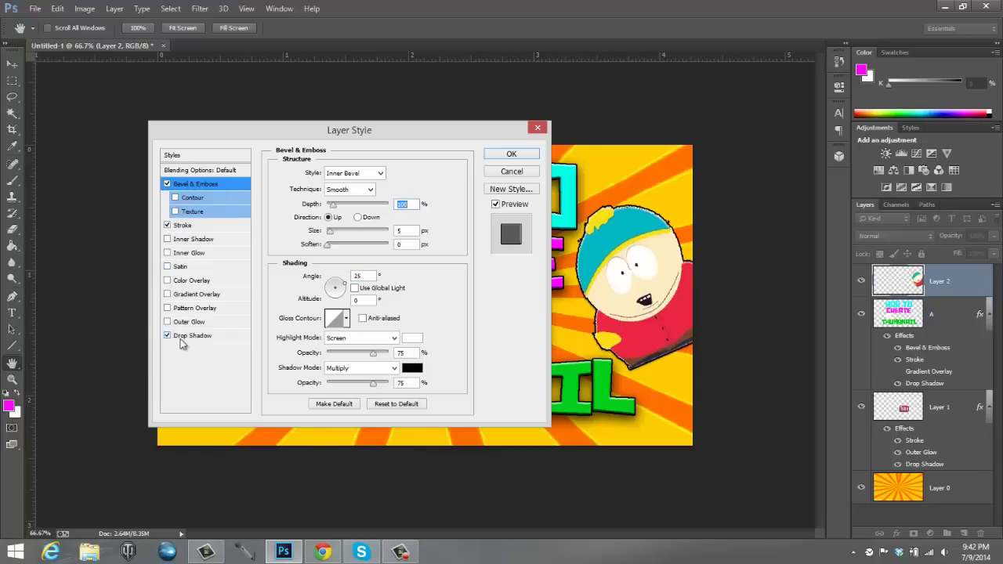
pyautogui.click(196, 338)
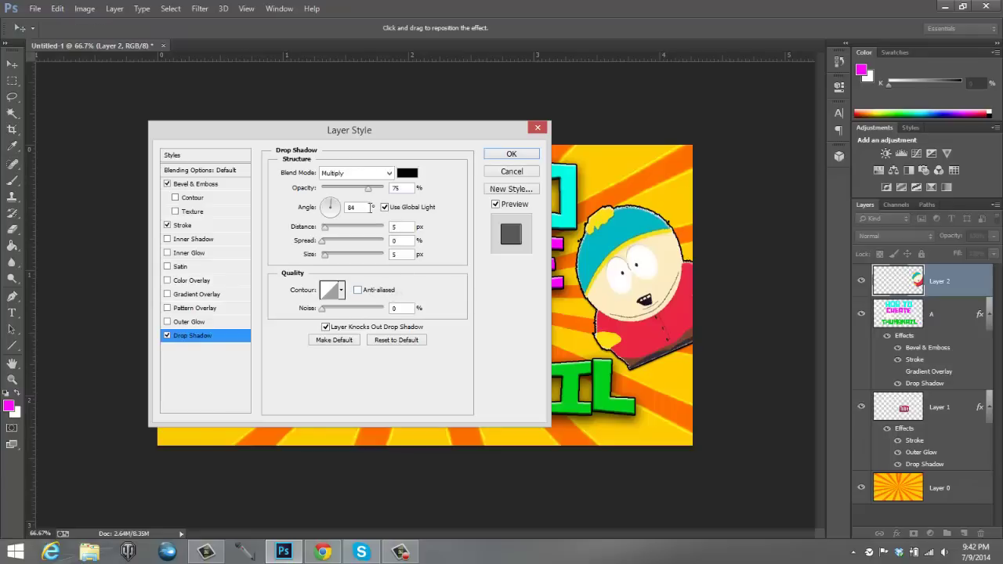
pyautogui.click(385, 208)
pyautogui.click(329, 202)
pyautogui.moveTo(325, 227); pyautogui.dragTo(333, 256)
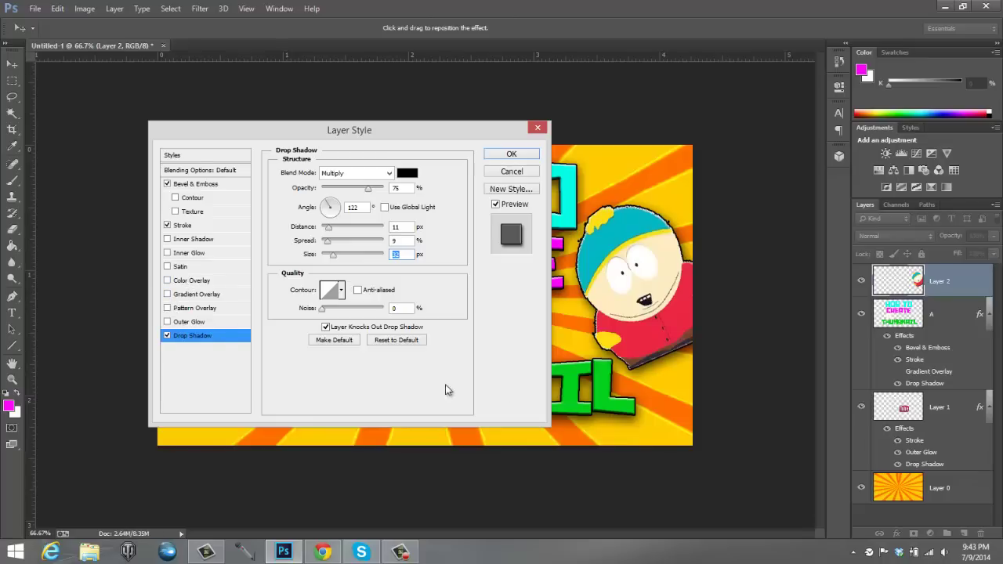
pyautogui.click(168, 284)
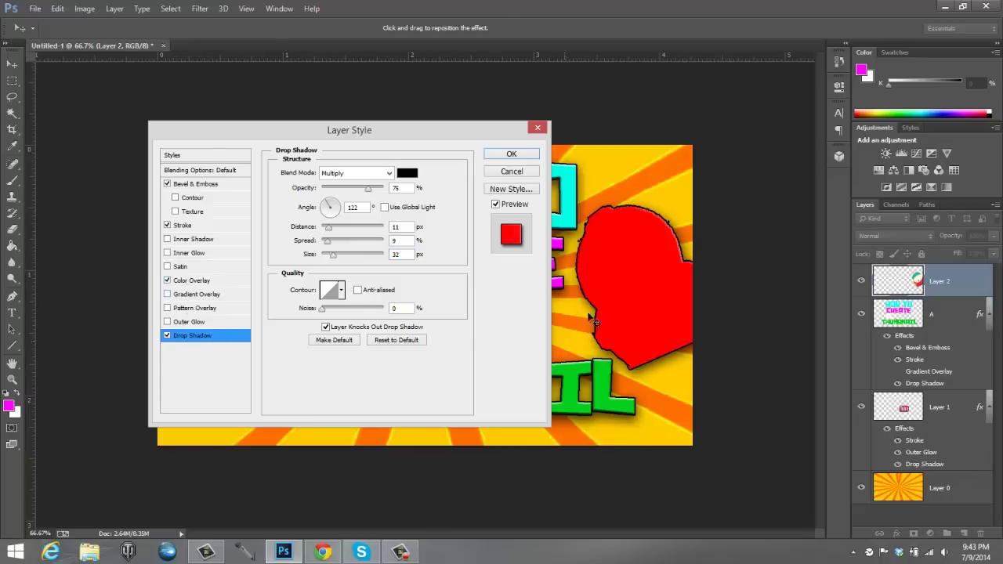
pyautogui.click(167, 280)
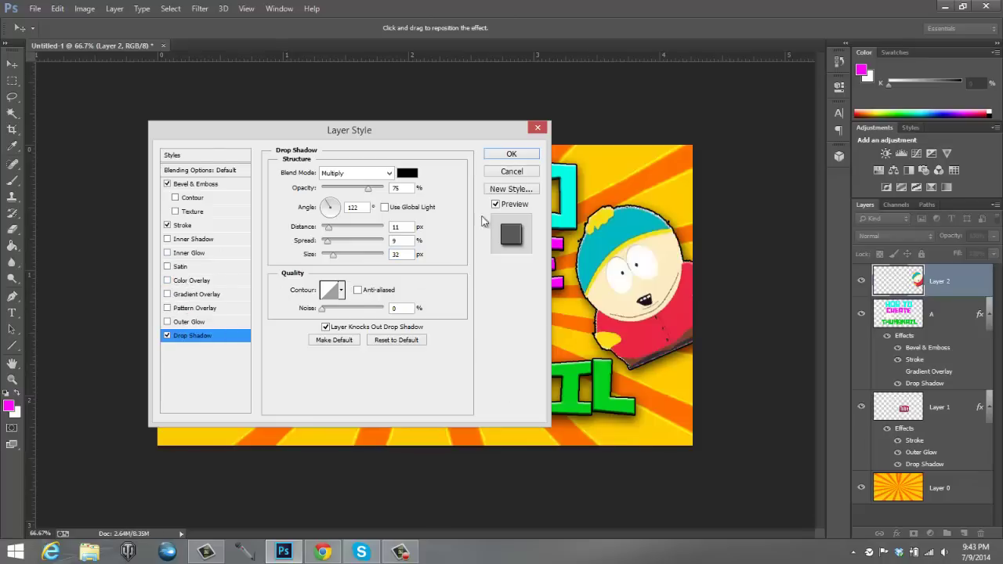
pyautogui.click(511, 153)
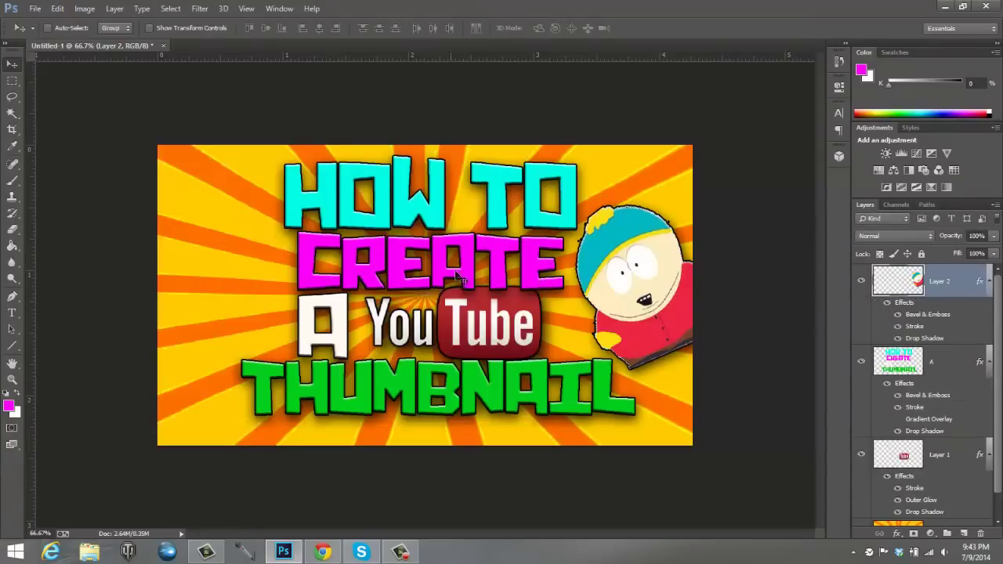